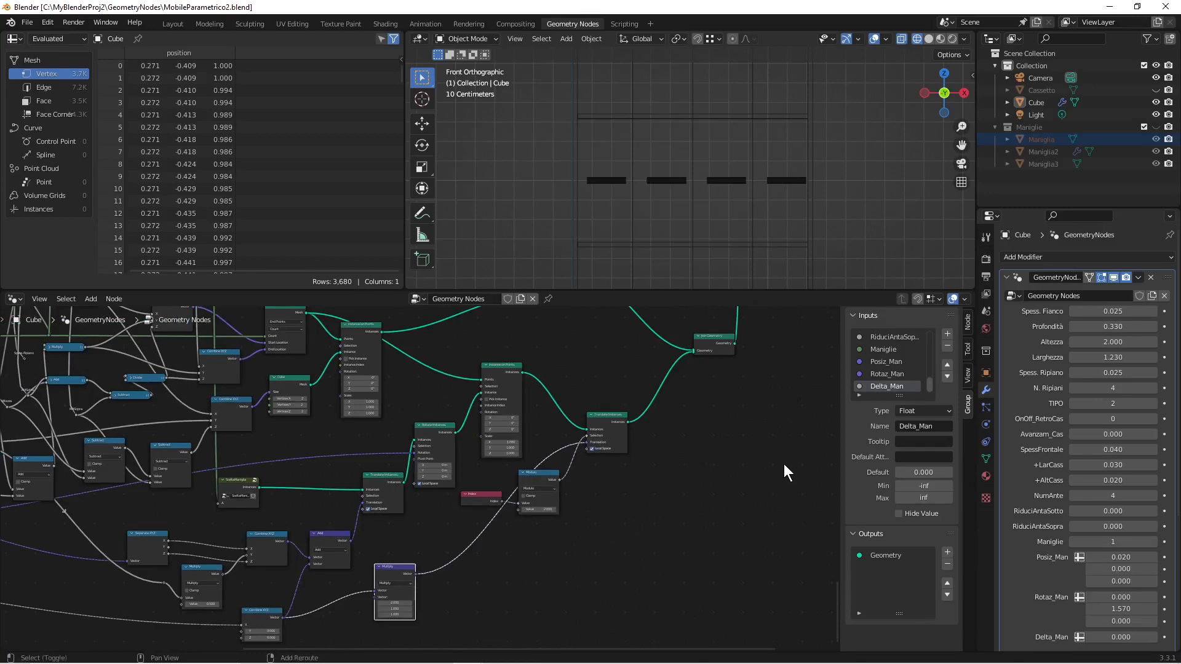
Step: Move the IF2 group node closer to the Join Geometry node that merges the doors and handles, and shift that join node slightly
scroll(693, 561, "down", 3)
scroll(604, 560, "up", 5)
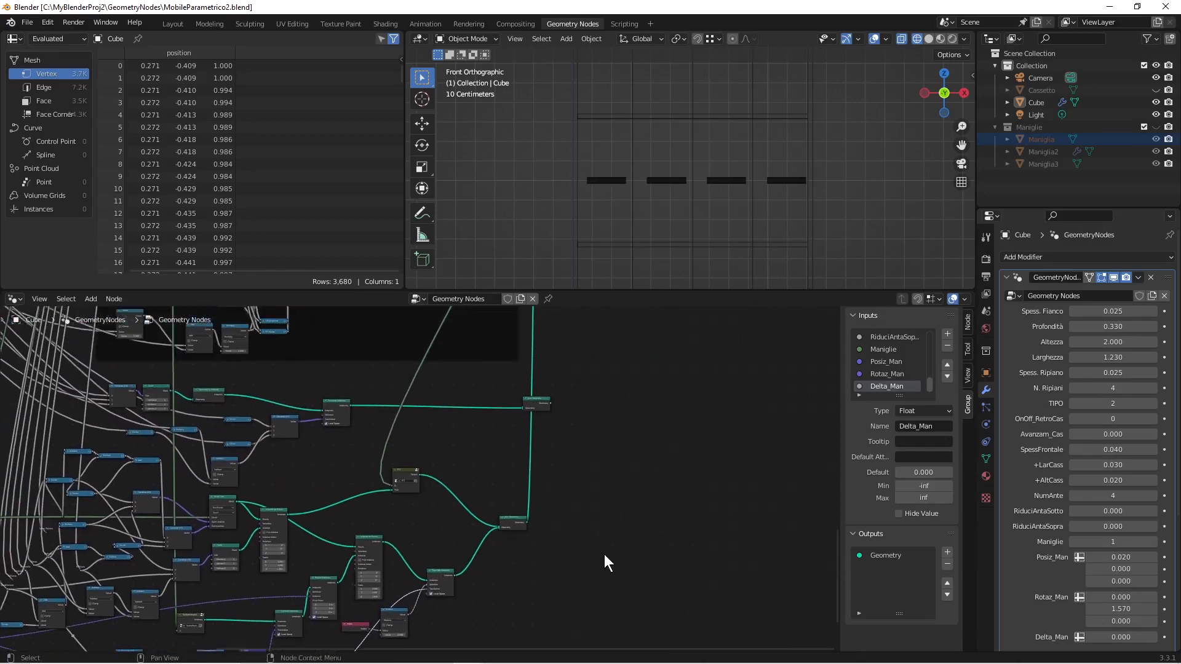
scroll(550, 552, "up", 3)
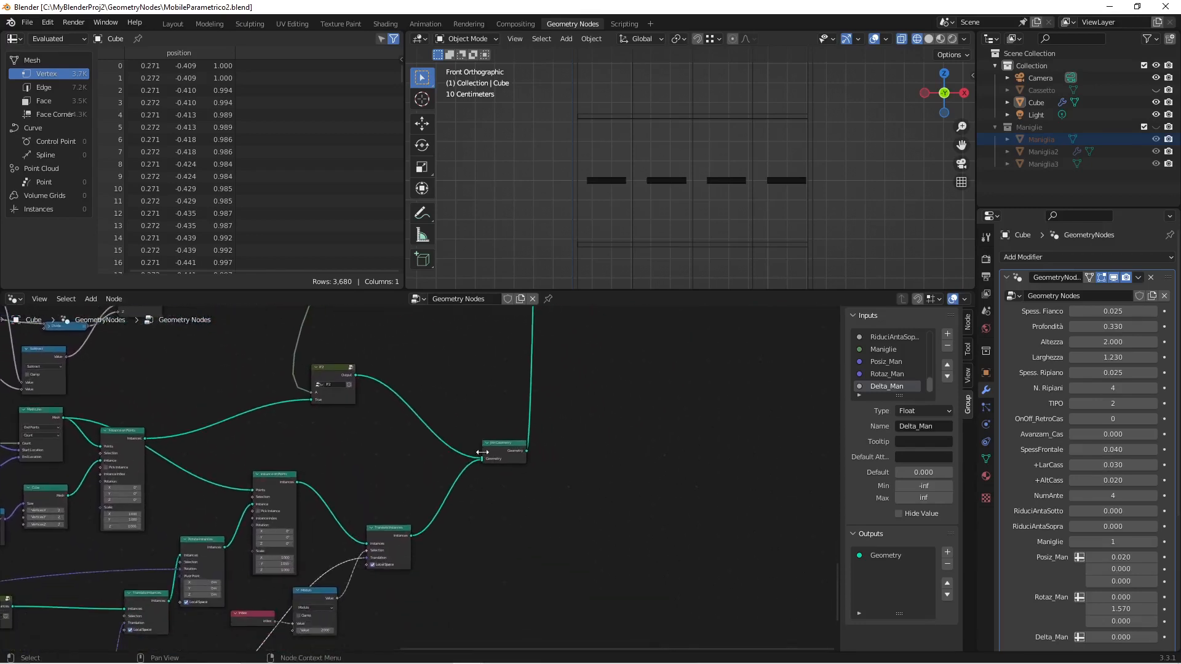
scroll(476, 475, "up", 2)
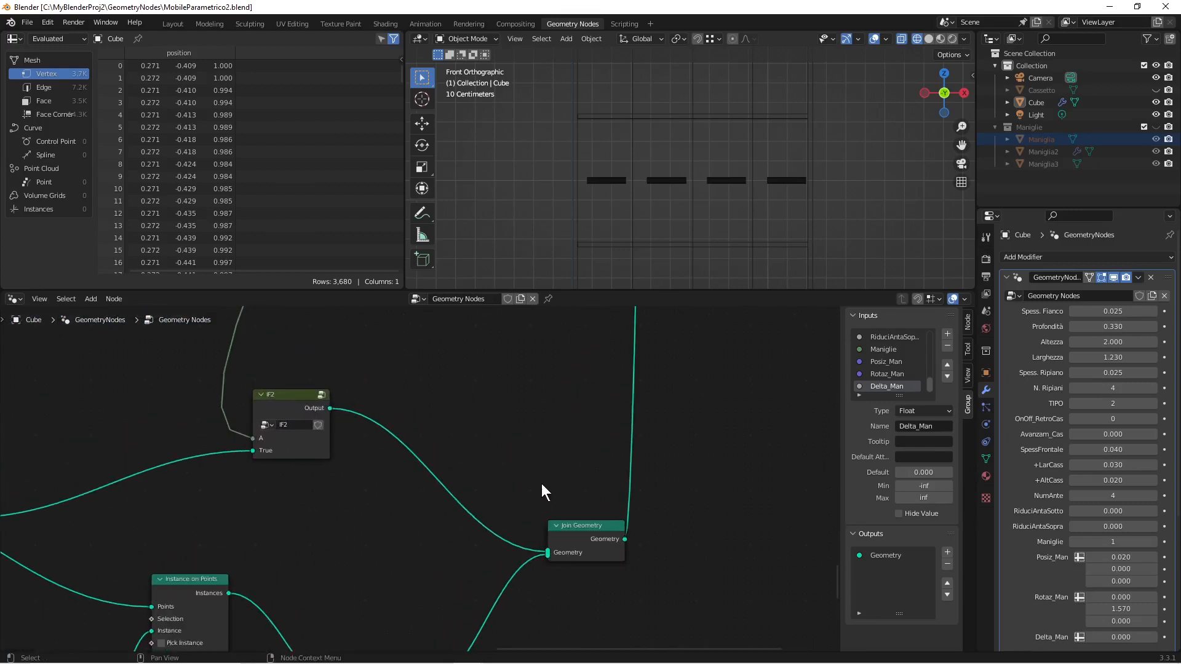
left_click_drag(298, 396, 463, 376)
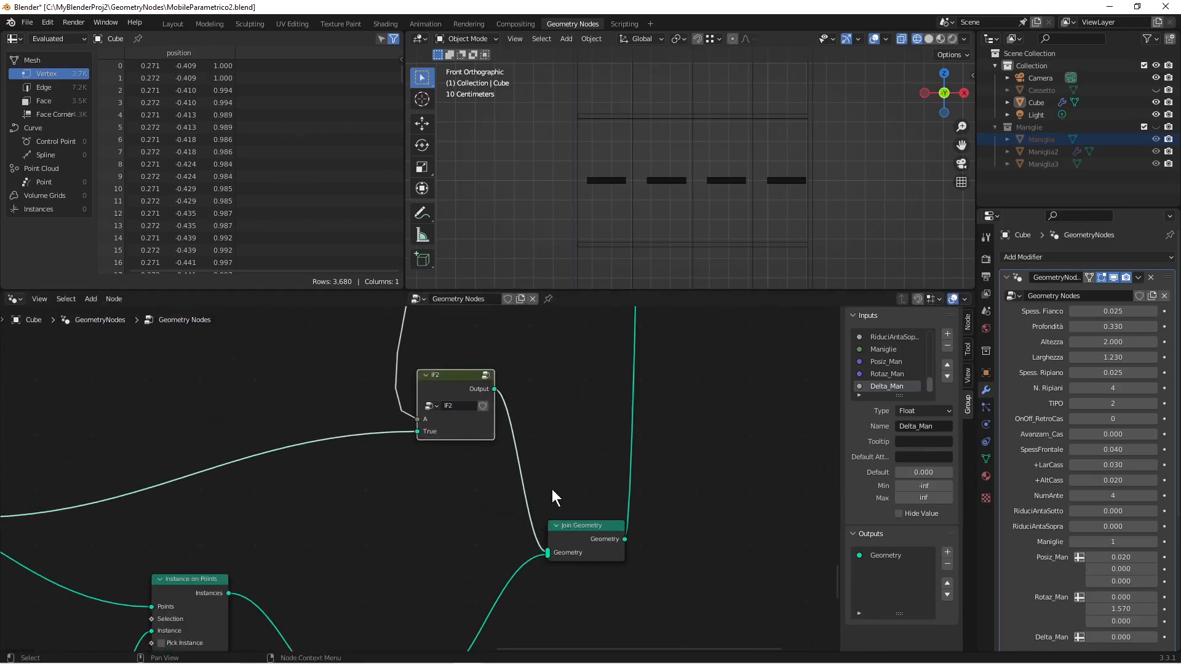
left_click_drag(592, 525, 614, 495)
scroll(735, 360, "down", 2)
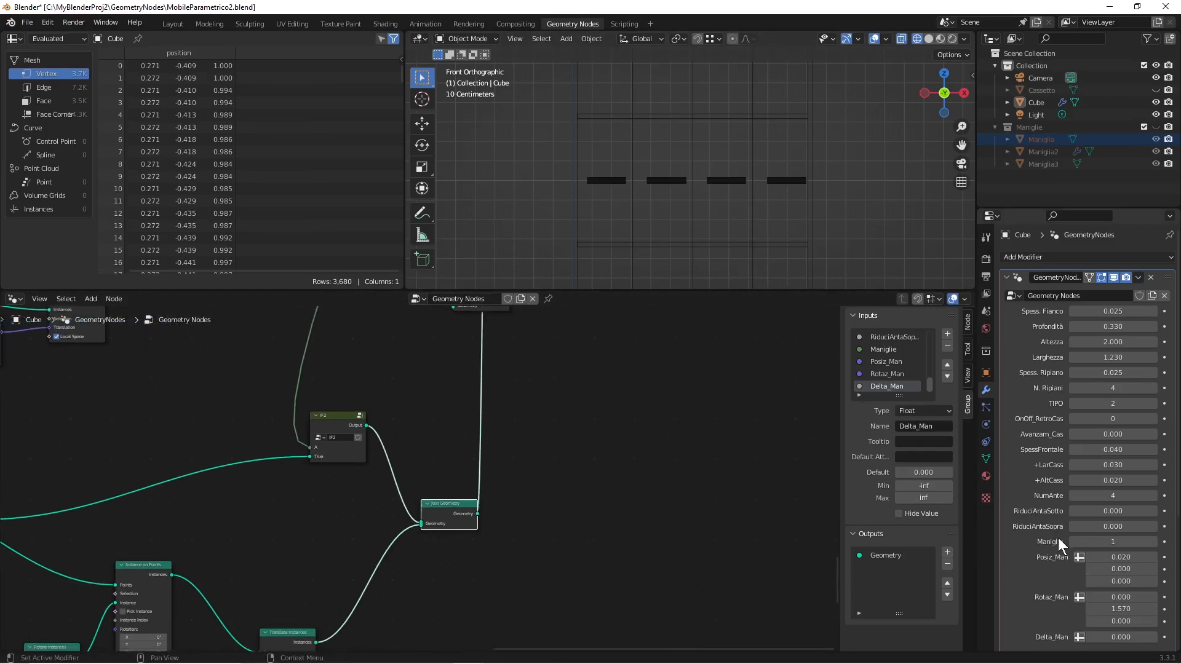
Step: Check the cabinet with the modifier's TIPO at 0, return TIPO to 2, and set NumAnte to 3
left_click(1073, 403)
left_click(1072, 404)
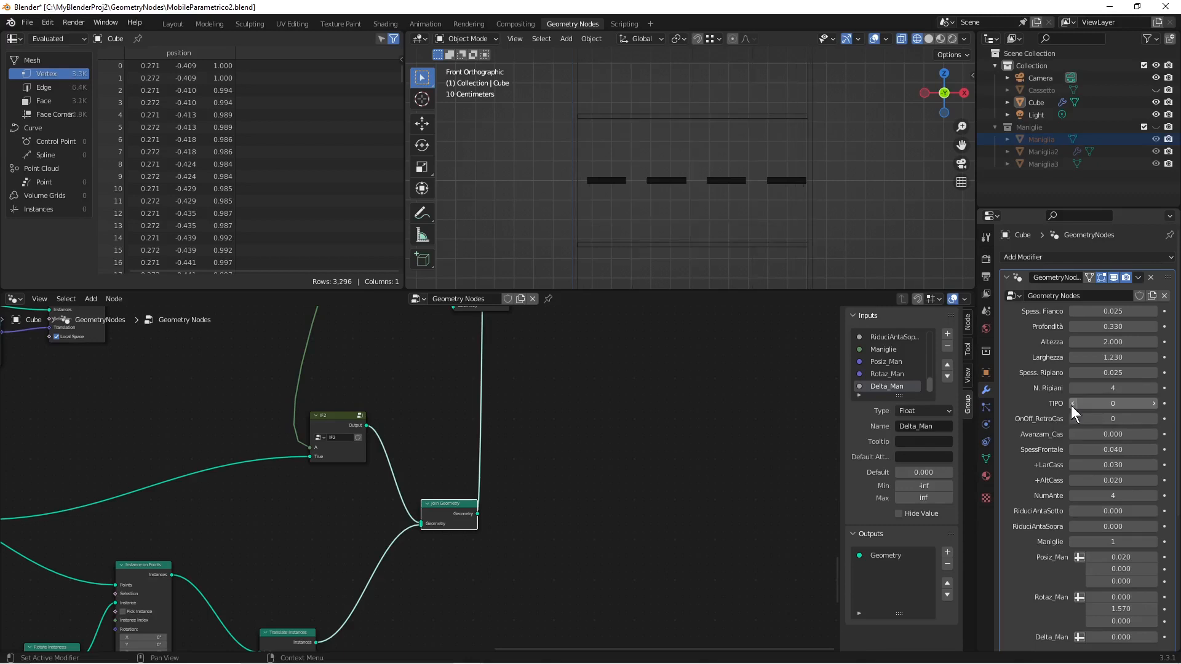
middle_click_drag(721, 175, 739, 209)
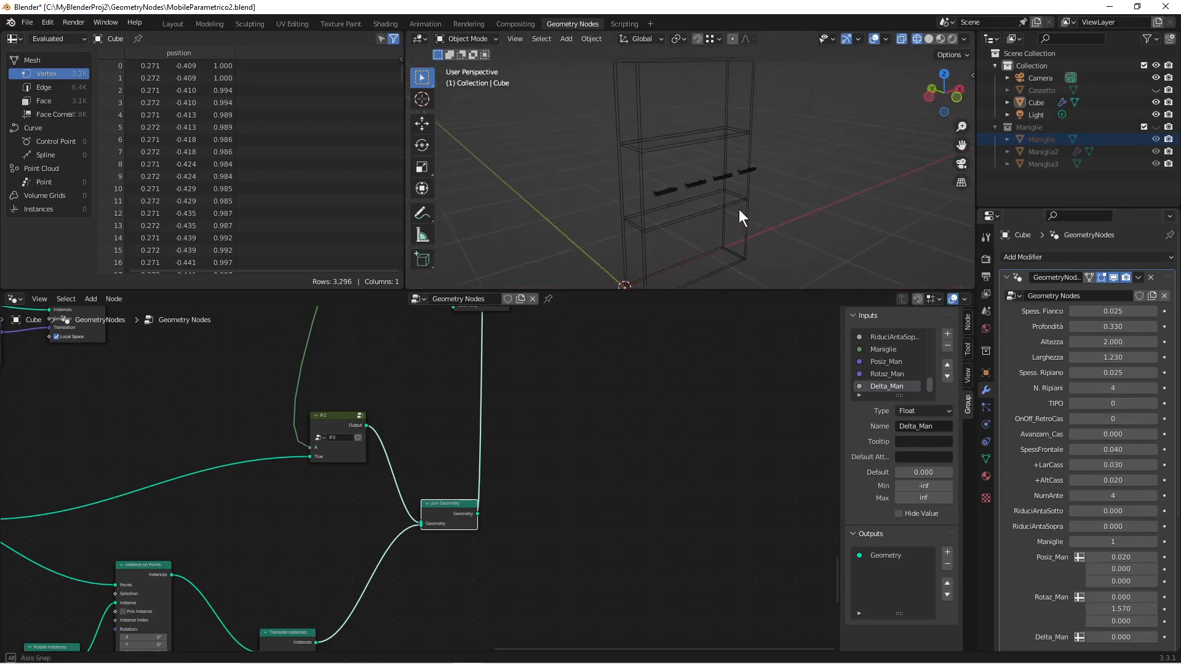
left_click(1152, 403)
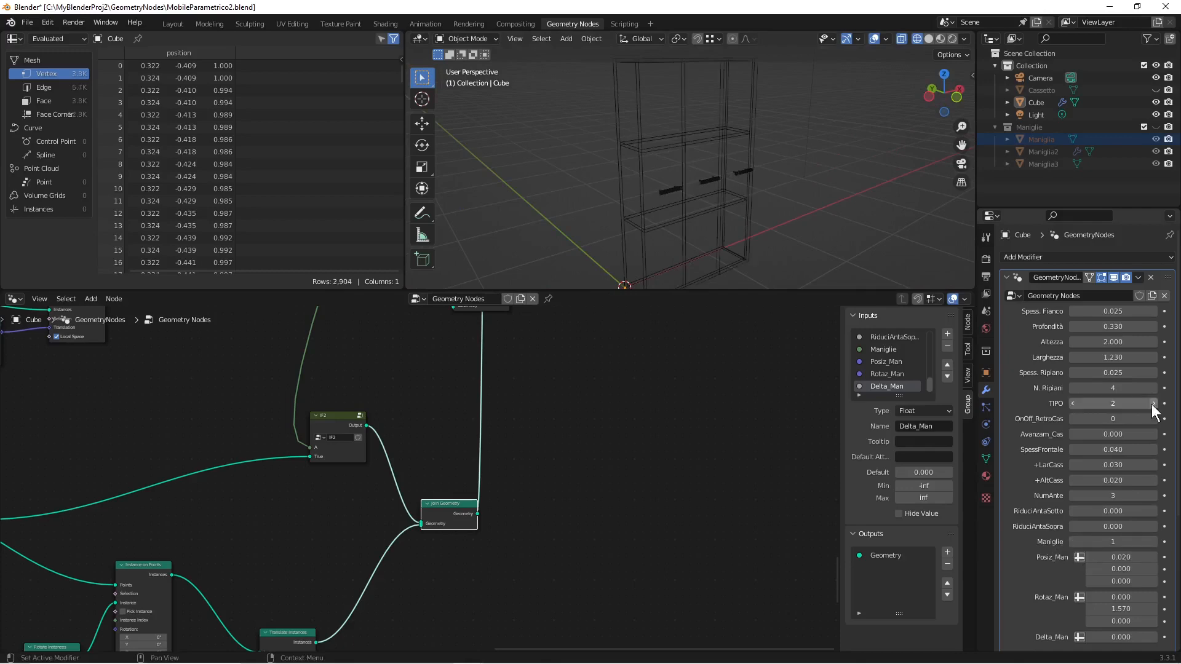
left_click(1151, 403)
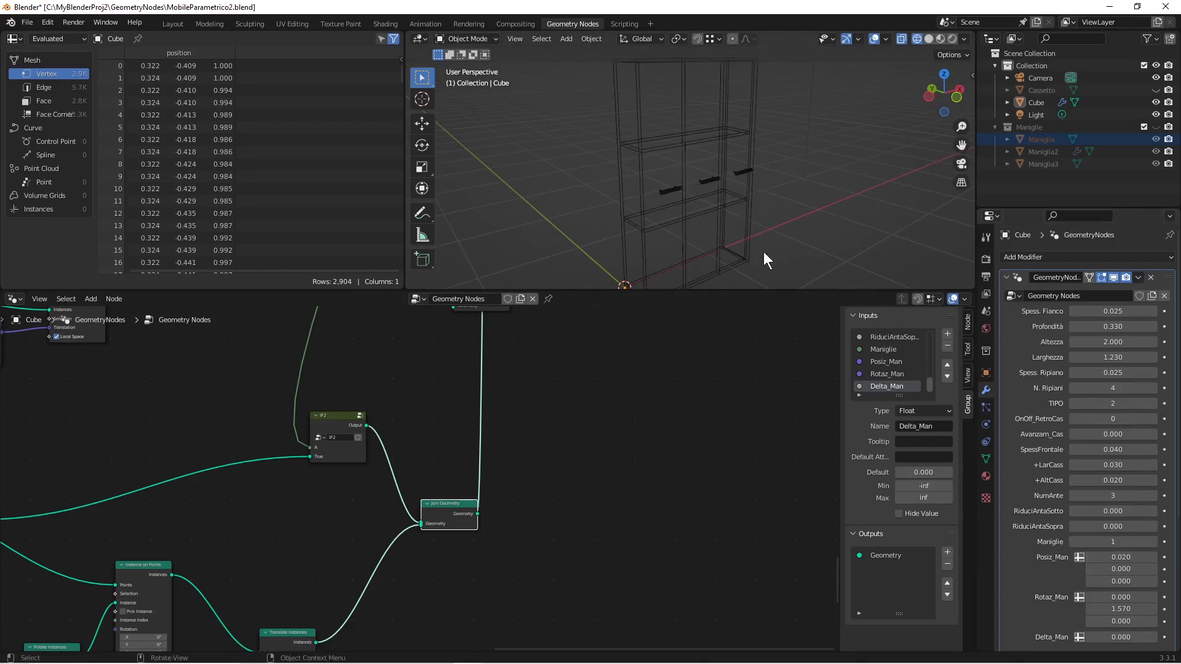
Step: Reposition IF2 after the door-and-handle Join Geometry, feeding the door instances into the join and the join's output into IF2's True input
scroll(486, 449, "down", 4)
scroll(487, 538, "up", 4)
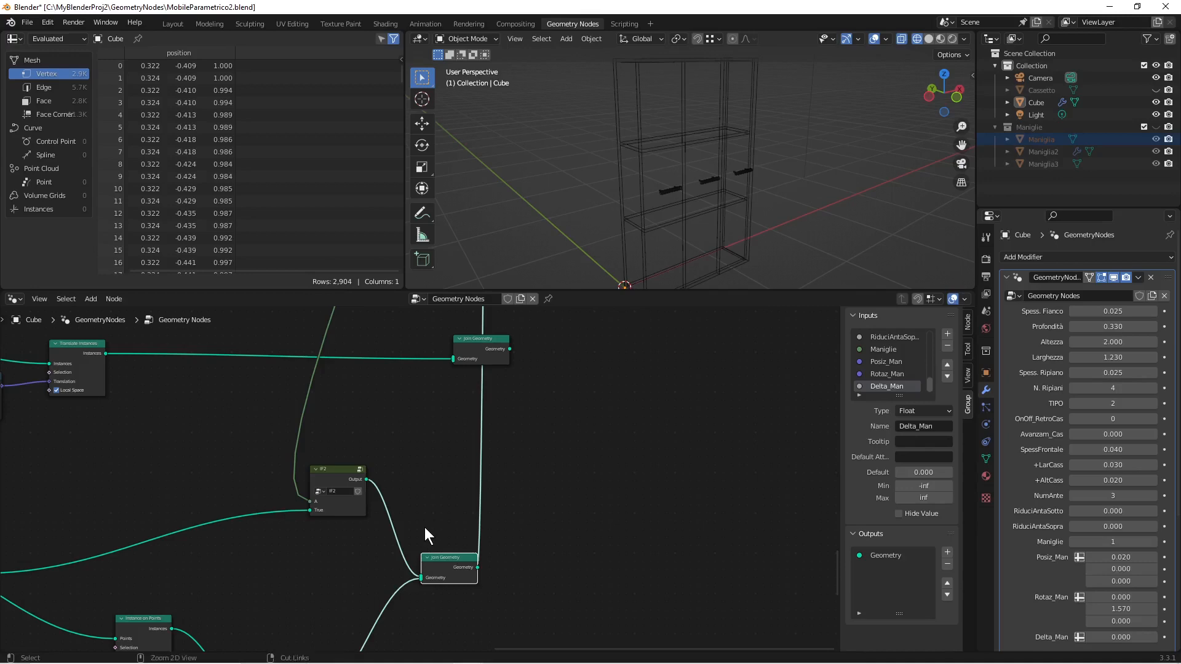
right_click_drag(424, 527, 365, 548, "ctrl")
left_click_drag(340, 474, 600, 498)
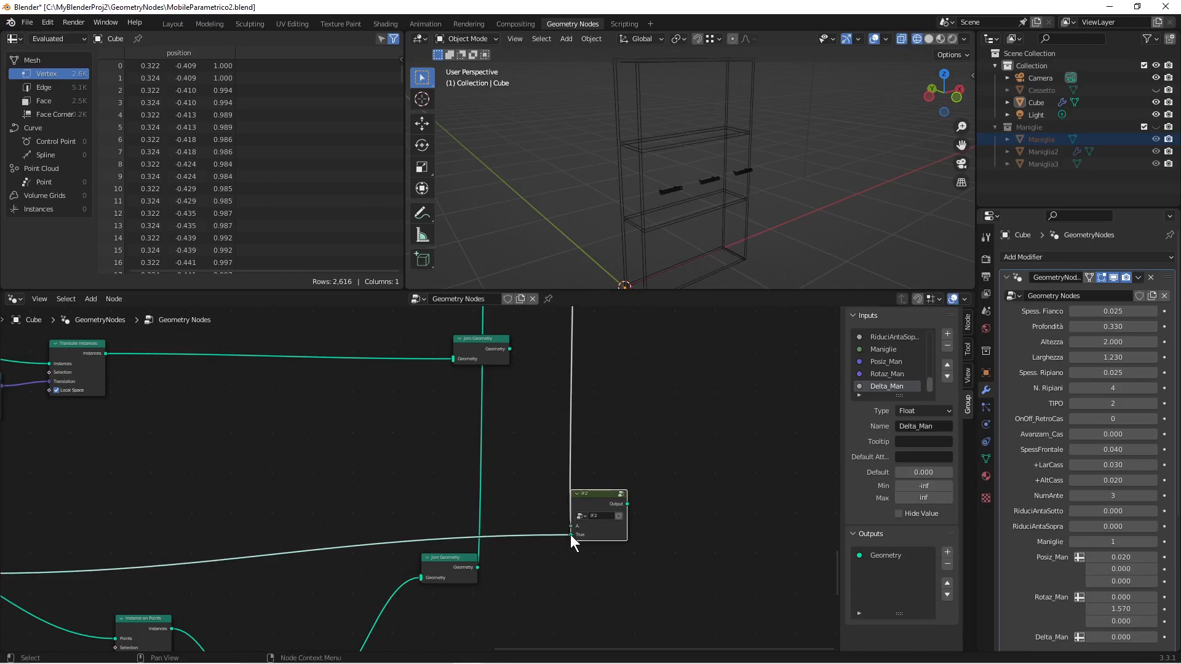
left_click_drag(570, 534, 559, 503)
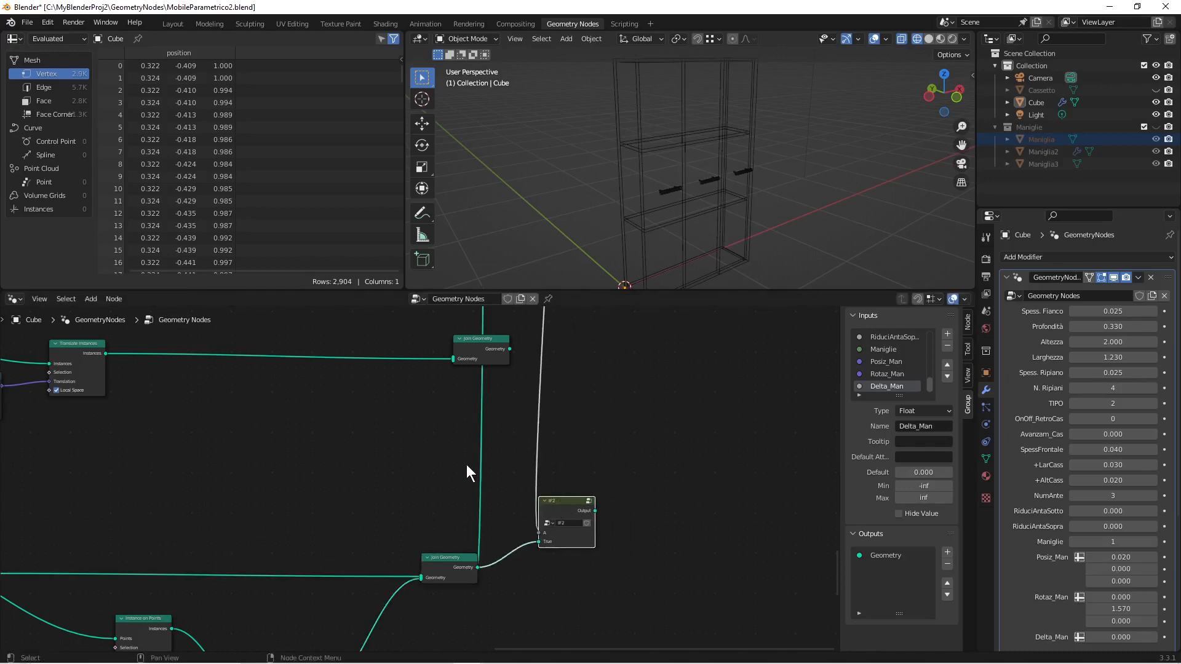
Step: Cut the direct link from the door-and-handle join to the final Join Geometry and connect IF2's Output there instead
right_click_drag(465, 458, 516, 486, "ctrl")
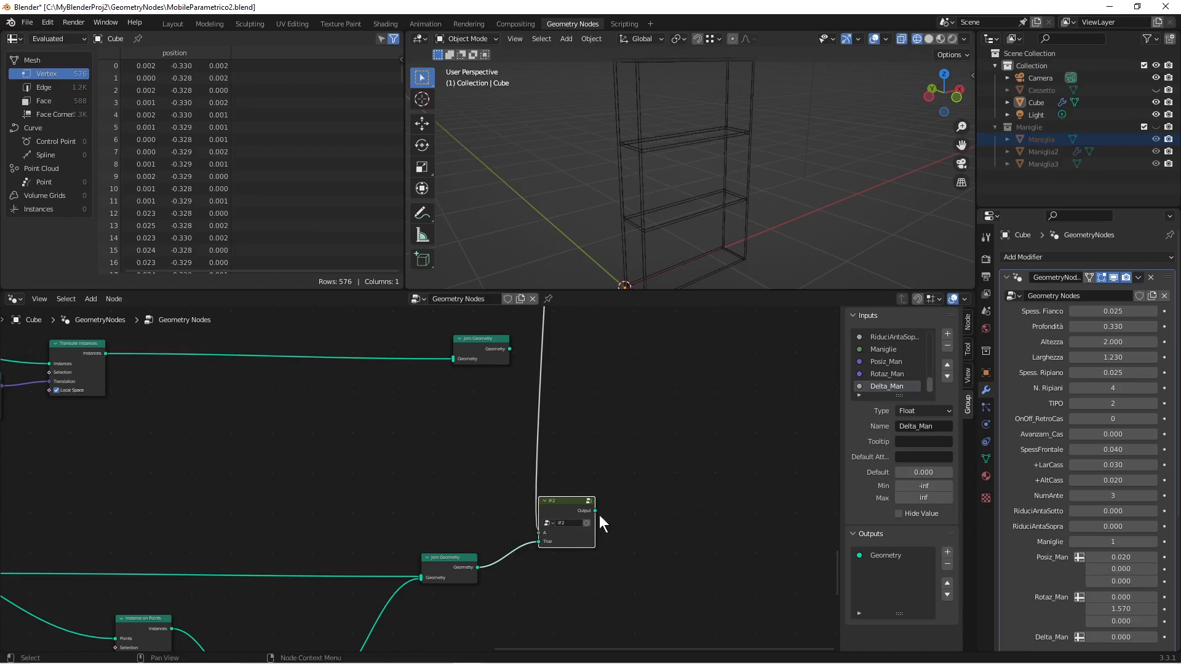
left_click_drag(595, 510, 496, 452)
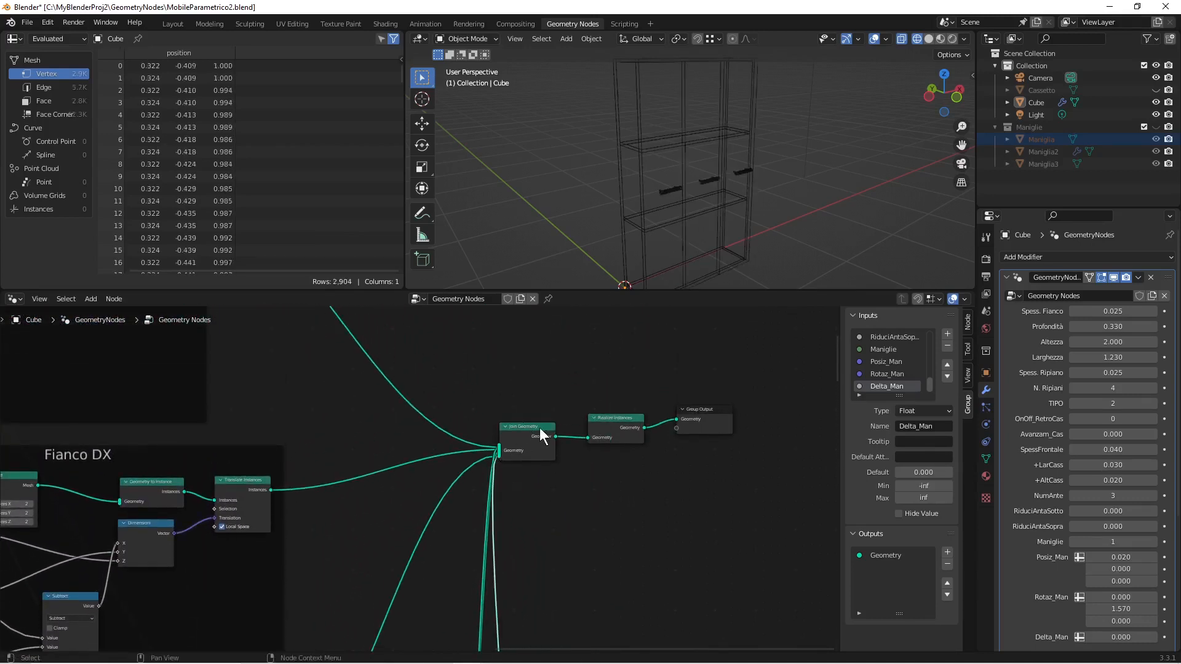
Step: Test the rewired cabinet with TIPO at 0 and back at 2, and inspect its doors and handles in solid shading
scroll(616, 509, "down", 2)
middle_click_drag(633, 264, 688, 240)
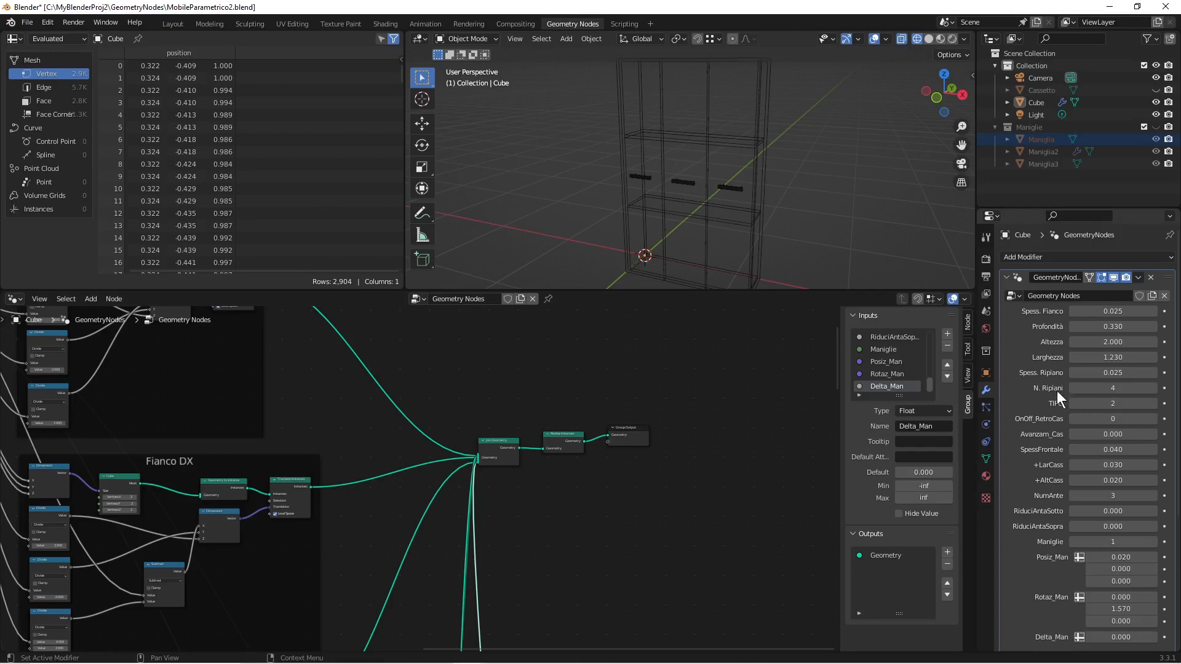
left_click(1071, 404)
left_click(1071, 405)
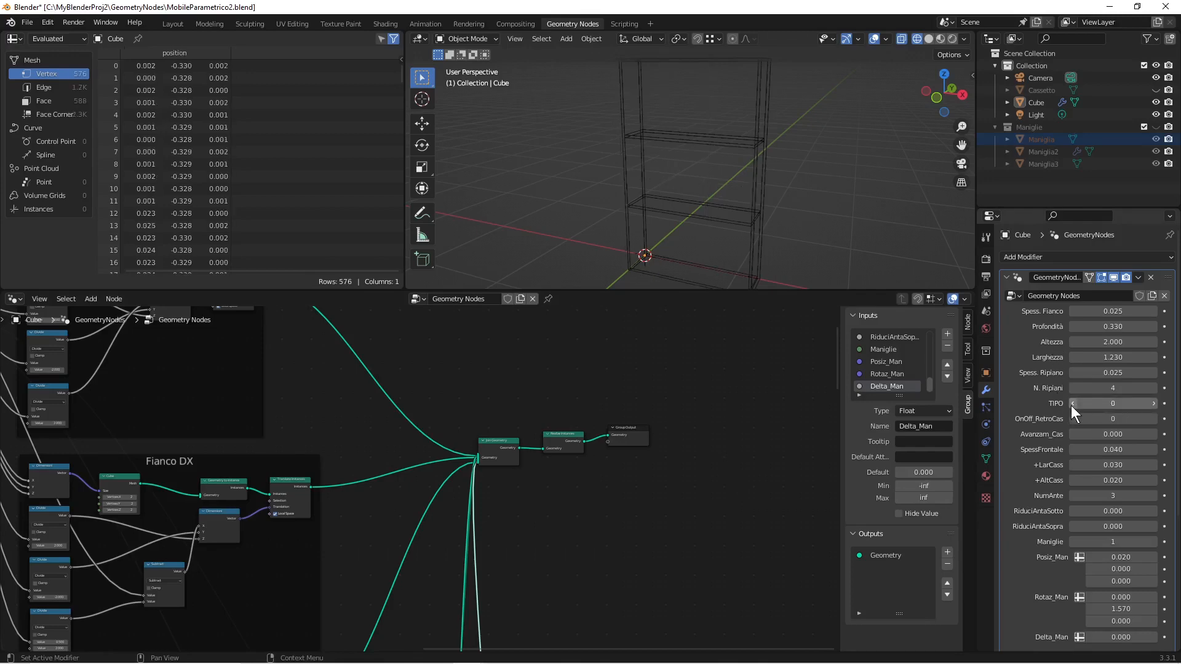
middle_click_drag(723, 177, 606, 153)
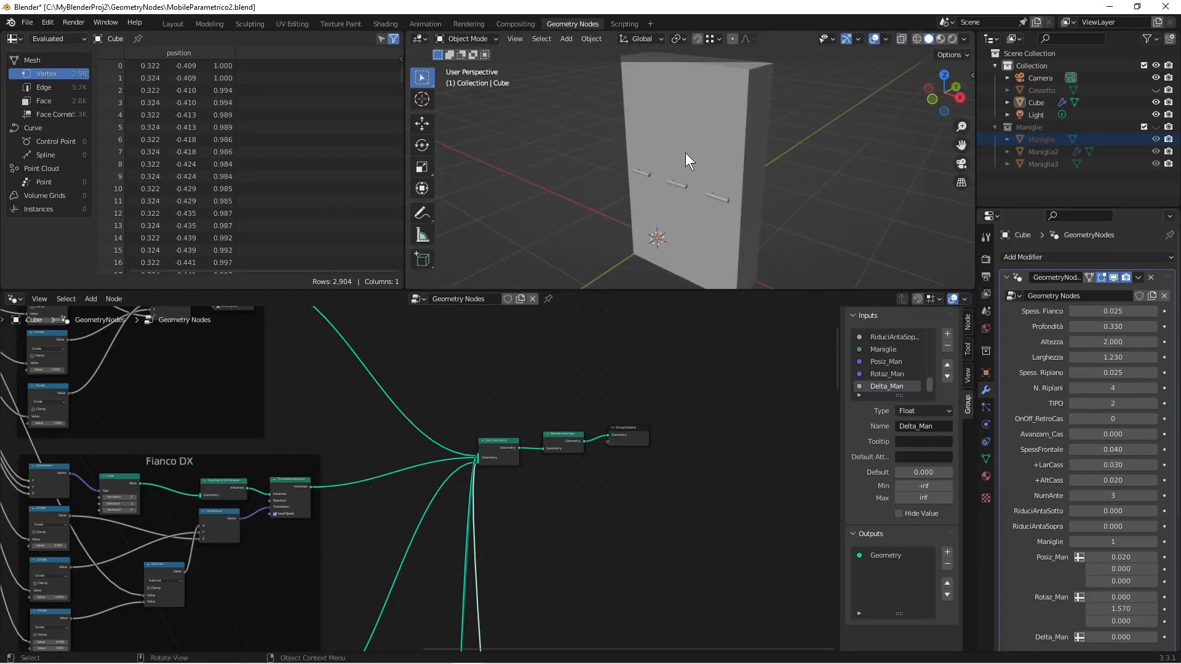
mouse_move(663, 179)
middle_mouse_down()
mouse_move(726, 165)
mouse_move(680, 175)
middle_mouse_up()
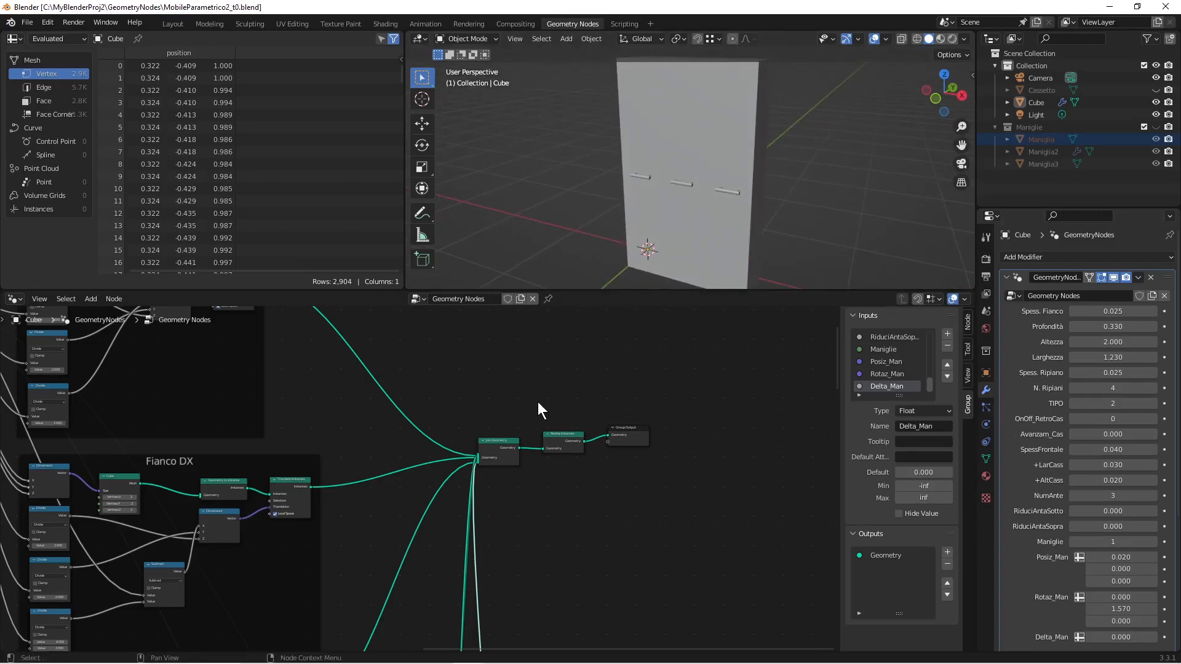
Step: Duplicate the drawer-front Instance on Points node in the Frontali Cassetti frame and connect the N. Cassetti Mesh output to the copy's Points
scroll(537, 401, "down", 6)
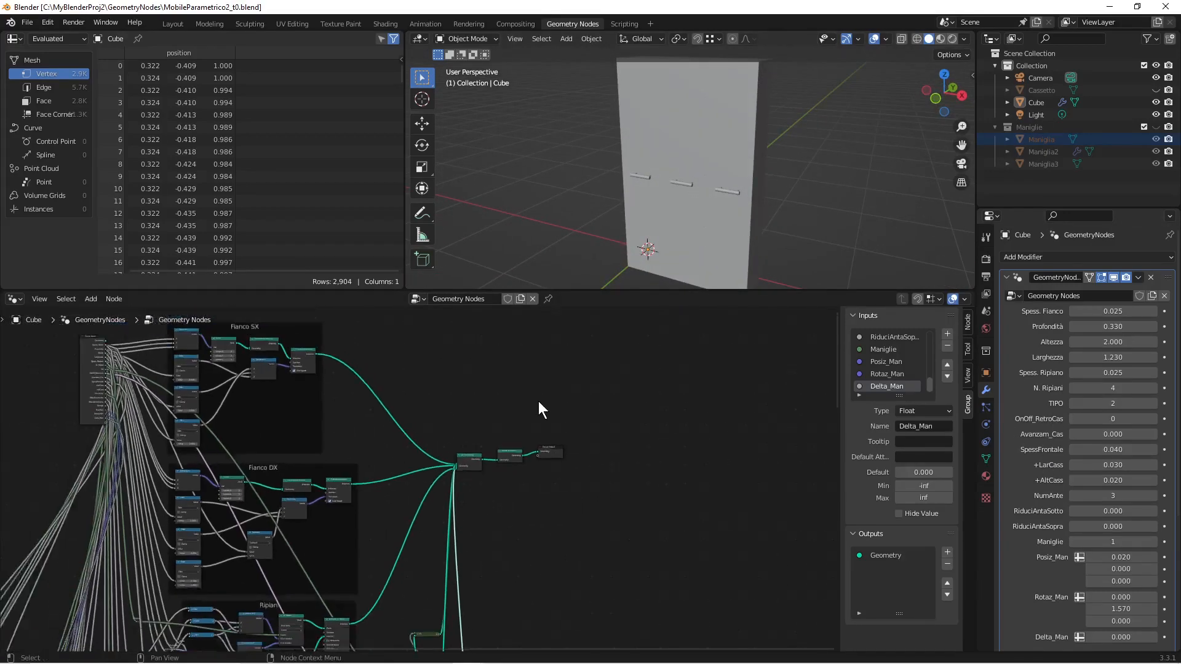
scroll(537, 401, "up", 8)
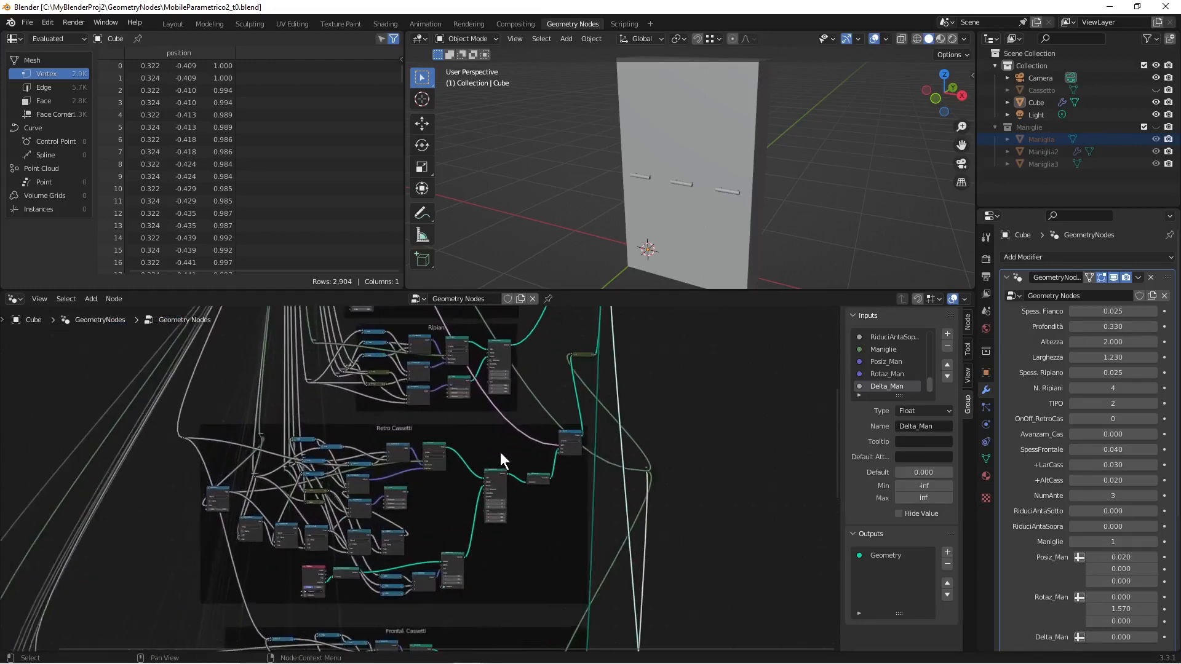
middle_click_drag(454, 554, 423, 619)
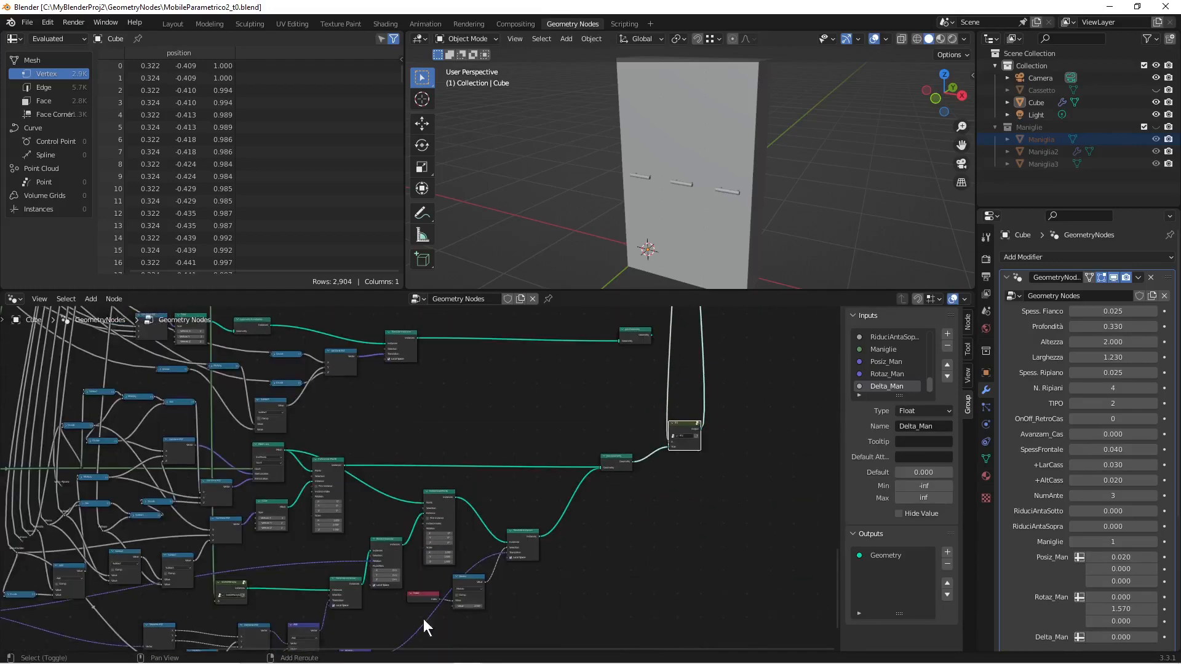
scroll(492, 578, "down", 5)
scroll(519, 588, "up", 5)
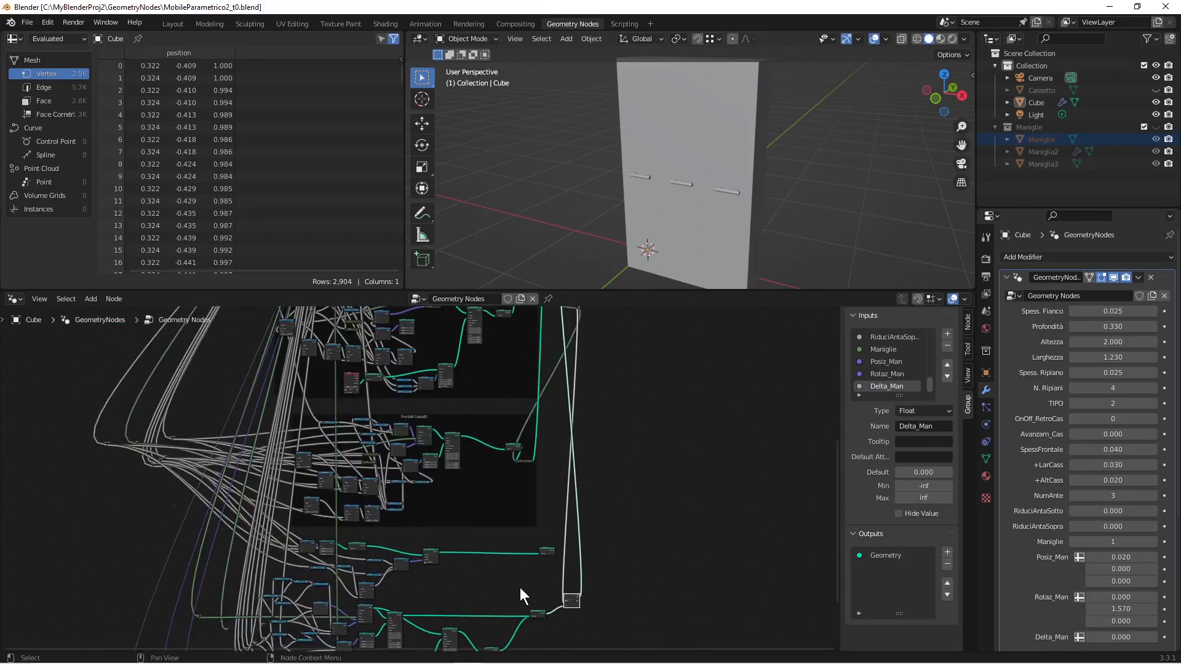
scroll(519, 587, "up", 1)
scroll(466, 499, "up", 2)
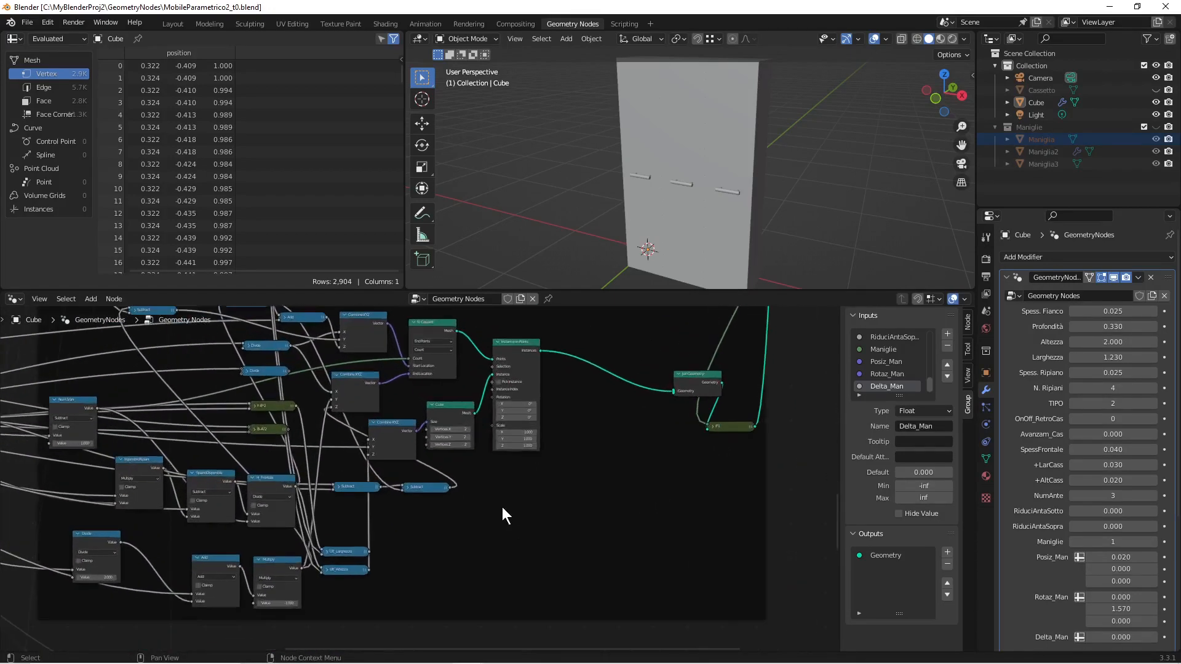
scroll(511, 375, "up", 3)
scroll(475, 489, "up", 2)
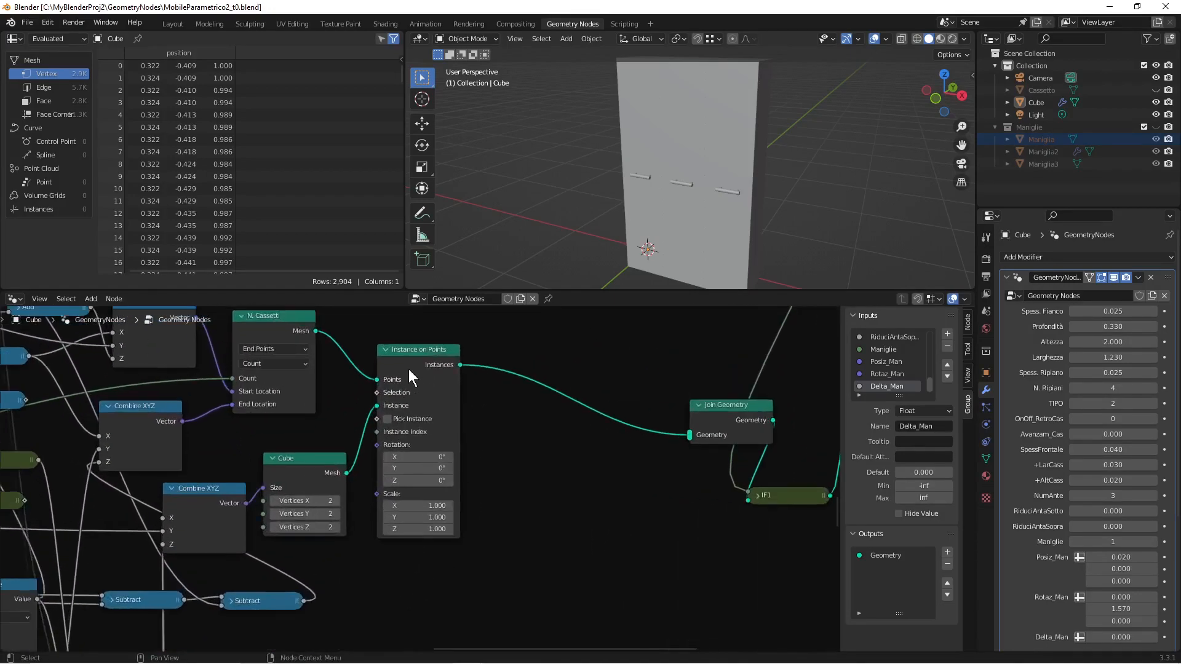
right_click(409, 368)
left_click(408, 368)
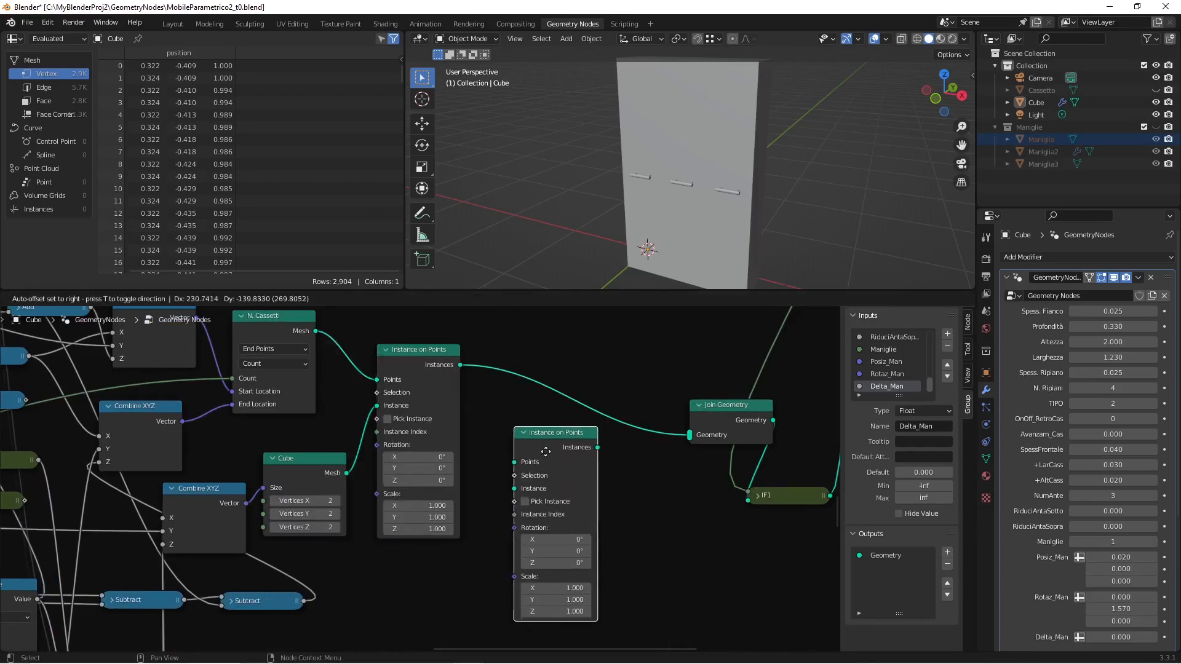
left_click(546, 451)
left_click_drag(315, 331, 510, 461)
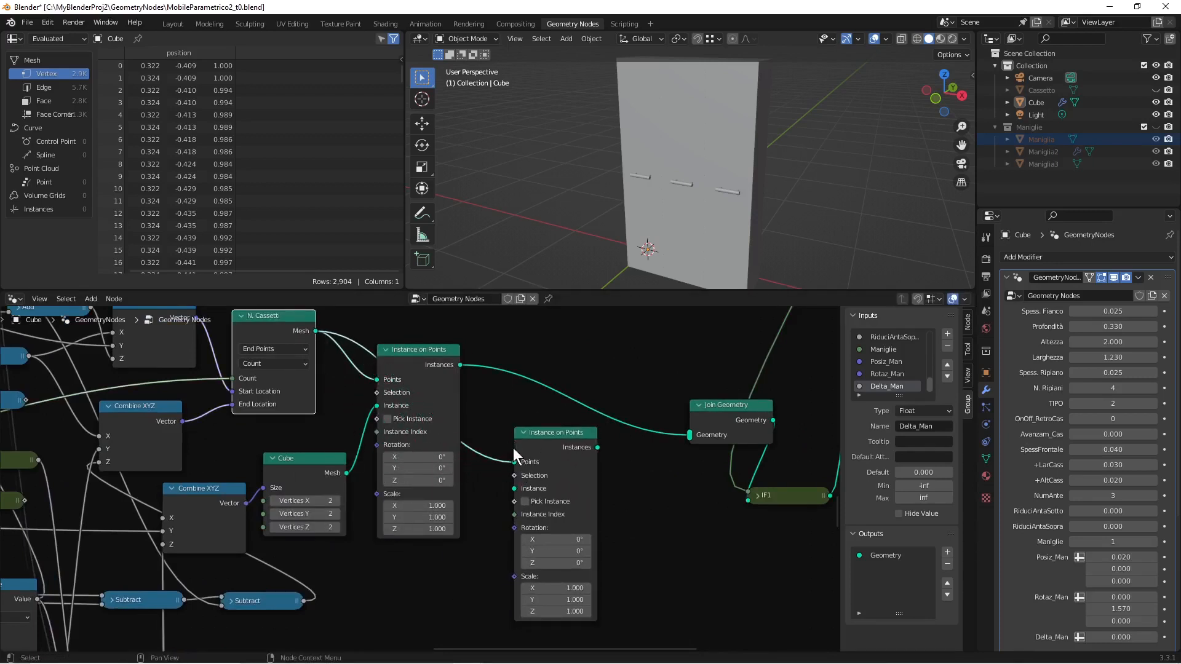
Step: Duplicate the new Instance on Points node again and link the first copy's Instances output to the second copy's Points input
right_click(541, 441)
left_click(542, 443)
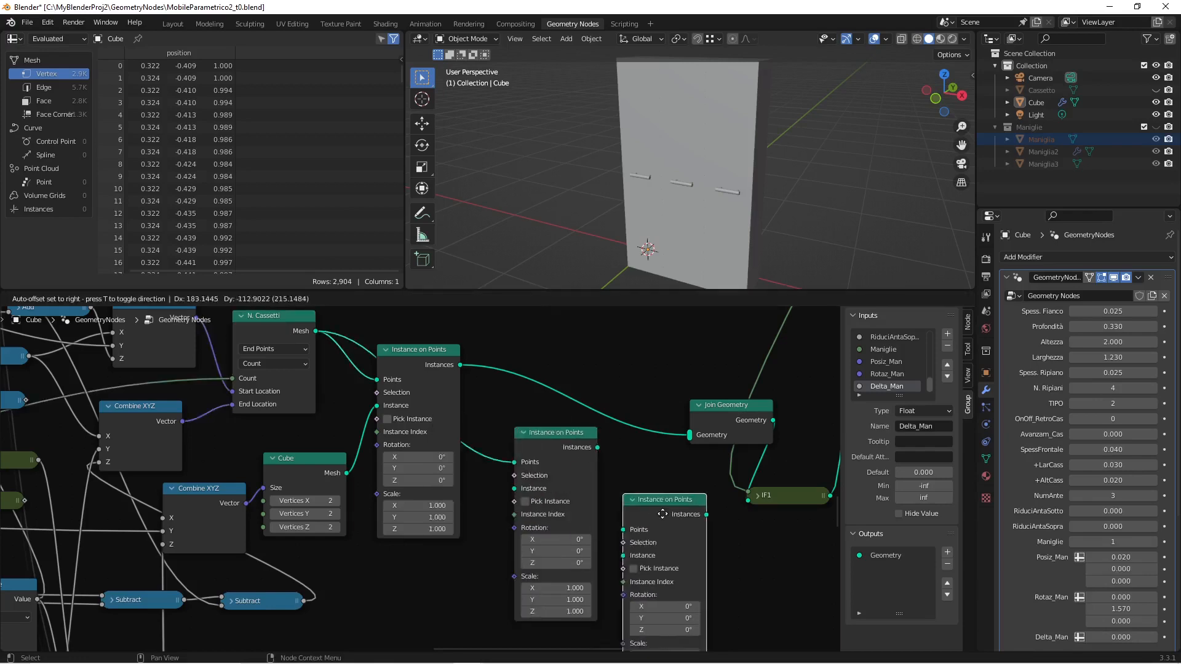
left_click(654, 484)
scroll(653, 482, "down", 1)
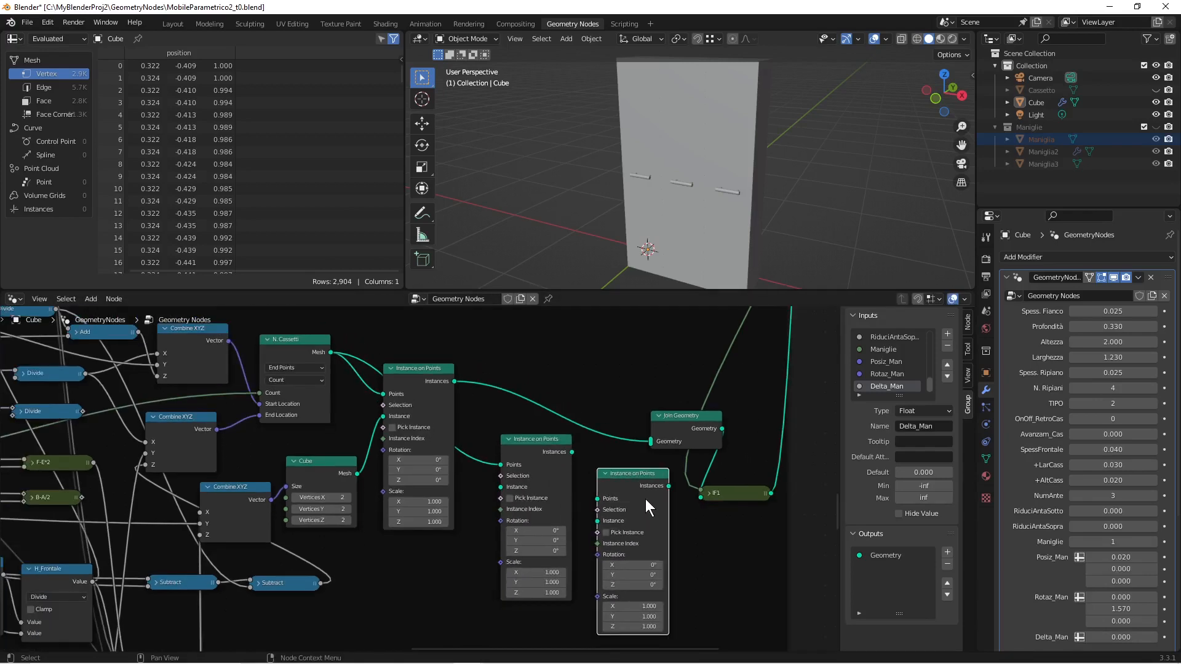
left_click_drag(572, 452, 598, 499)
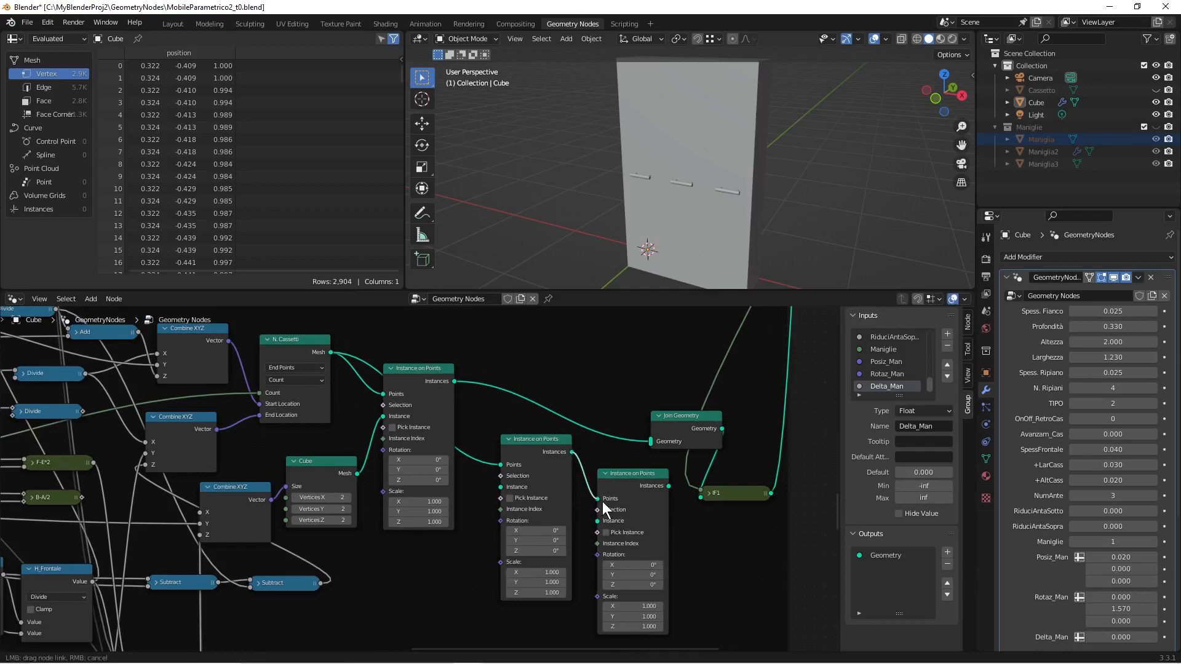
Step: Add a Mesh Line node and place it below the original drawer-front Instance on Points node
scroll(592, 594, "down", 2)
middle_click_drag(593, 594, 609, 500)
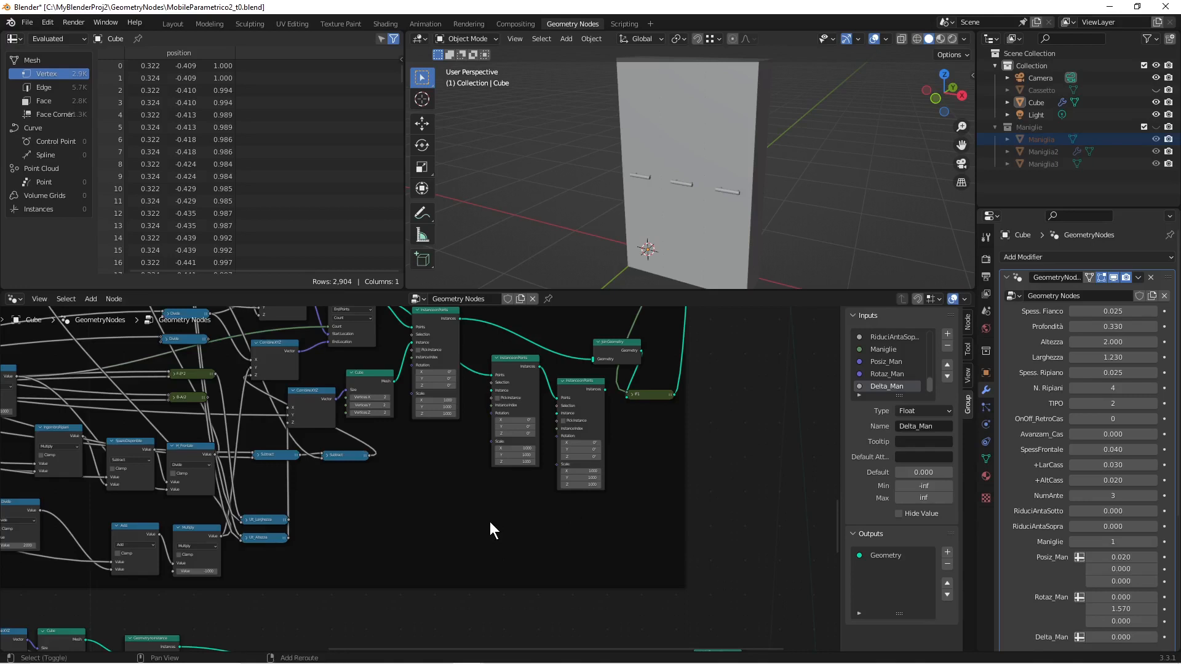
key("shift+a")
left_click(458, 272)
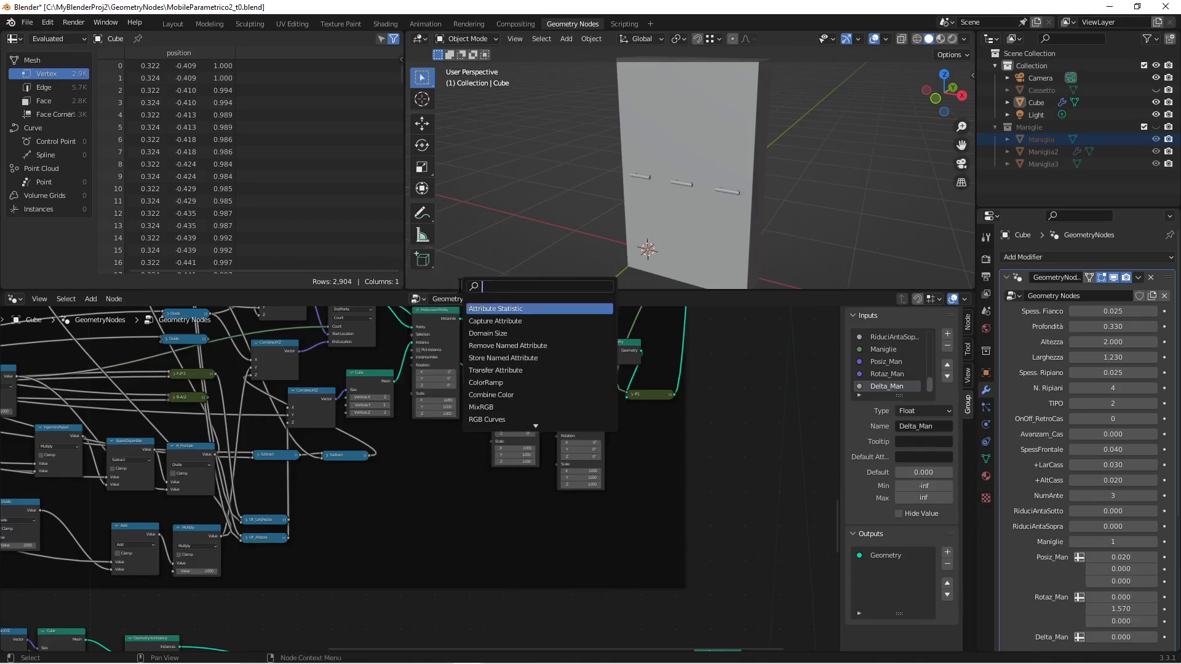
type("mes")
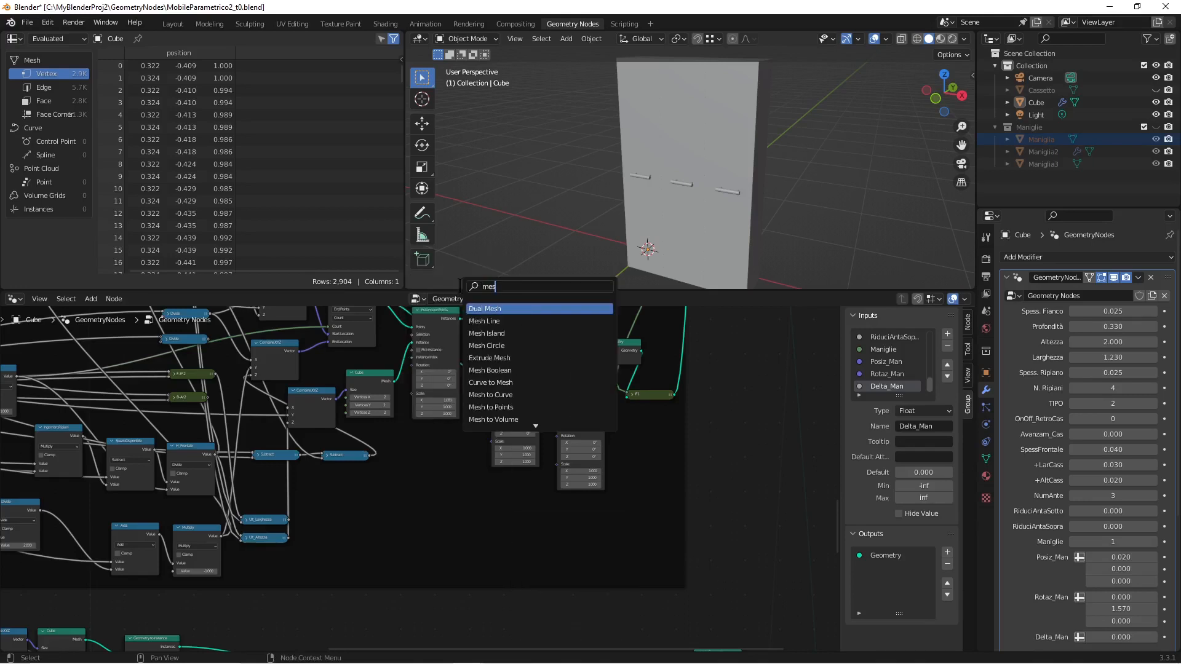
type("h lin")
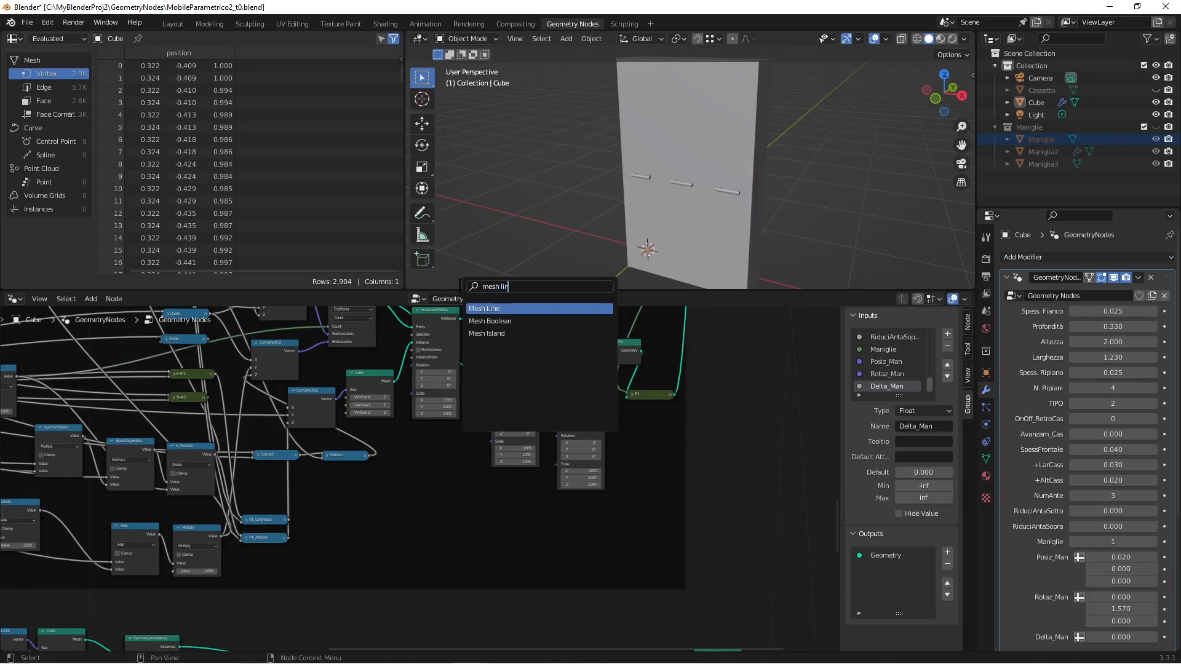
key("Return")
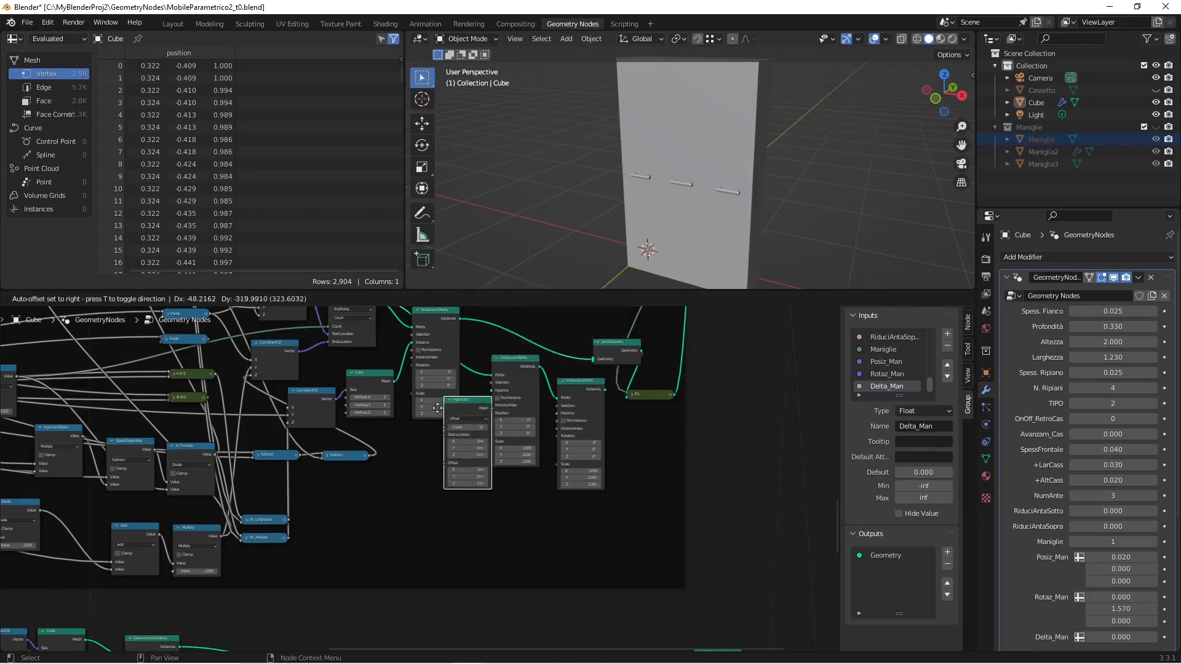
left_click(411, 448)
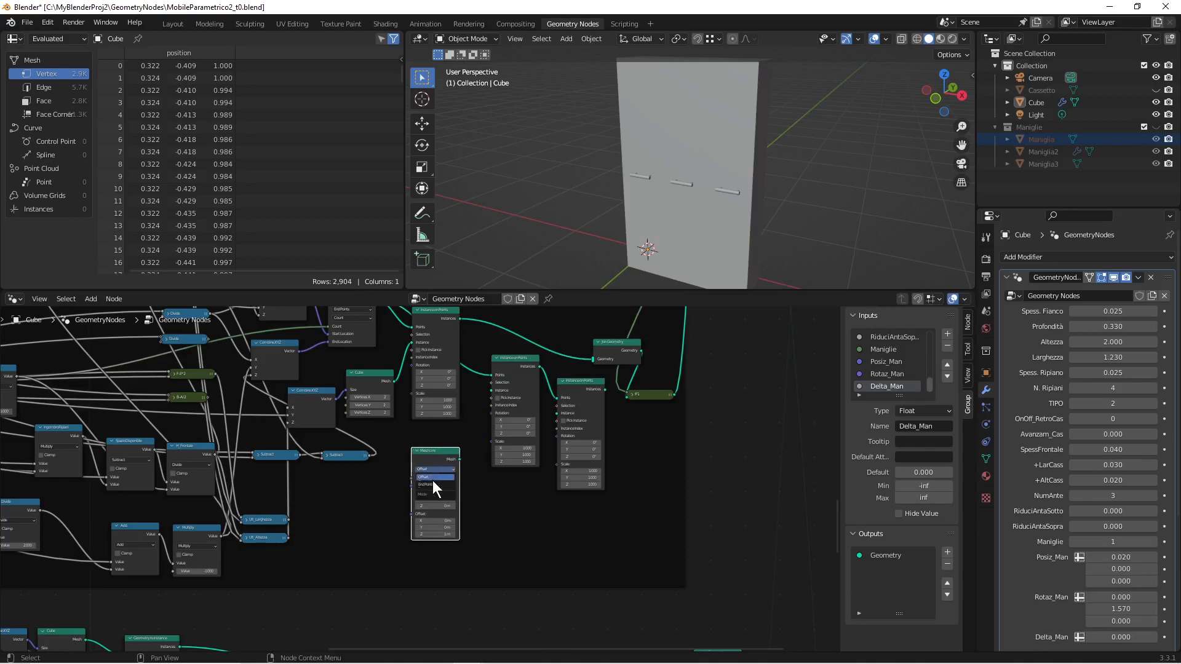
Step: Switch the Mesh Line to End Points mode and link its Mesh output to the first Instance on Points copy's Instance input
left_click(435, 485)
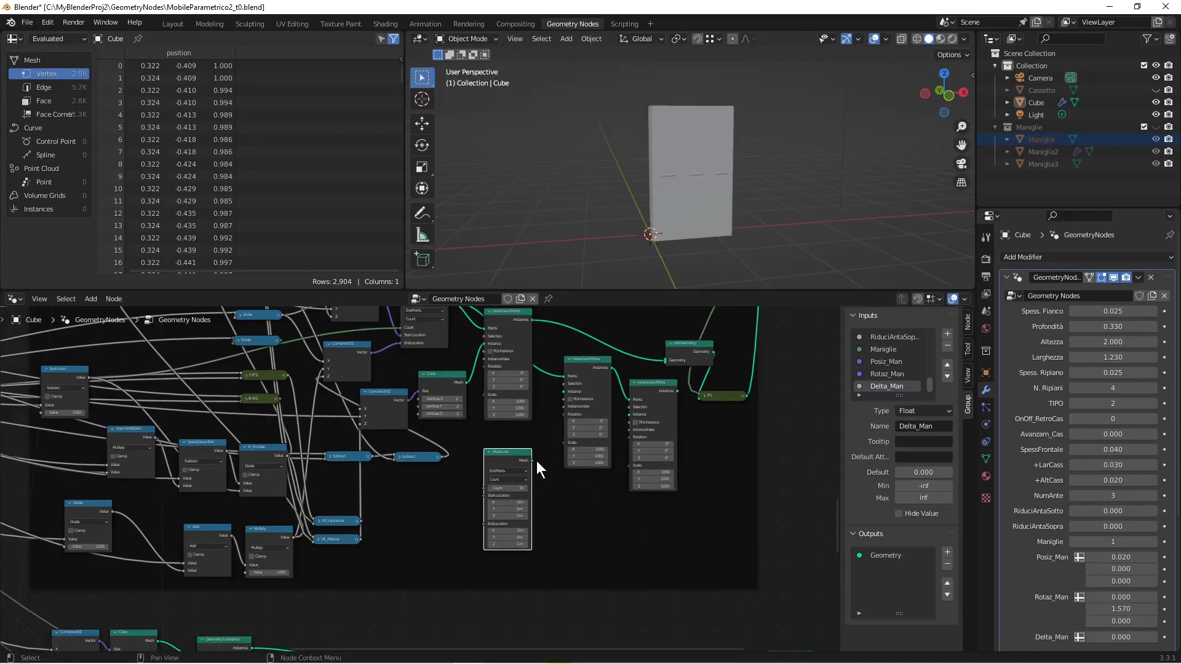
left_click_drag(531, 460, 564, 392)
Step: Add a SceltaManiglia group node and place it beside the Mesh Line, inside the Frontali Cassetti frame
key("shift+a")
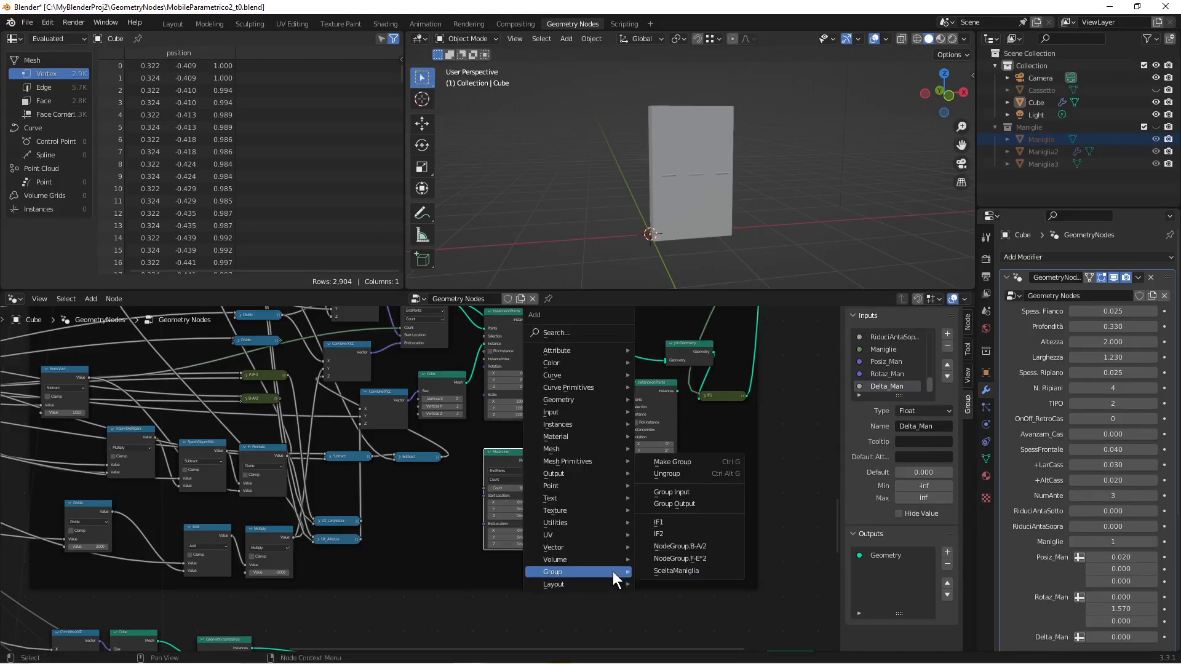
mouse_move(608, 570)
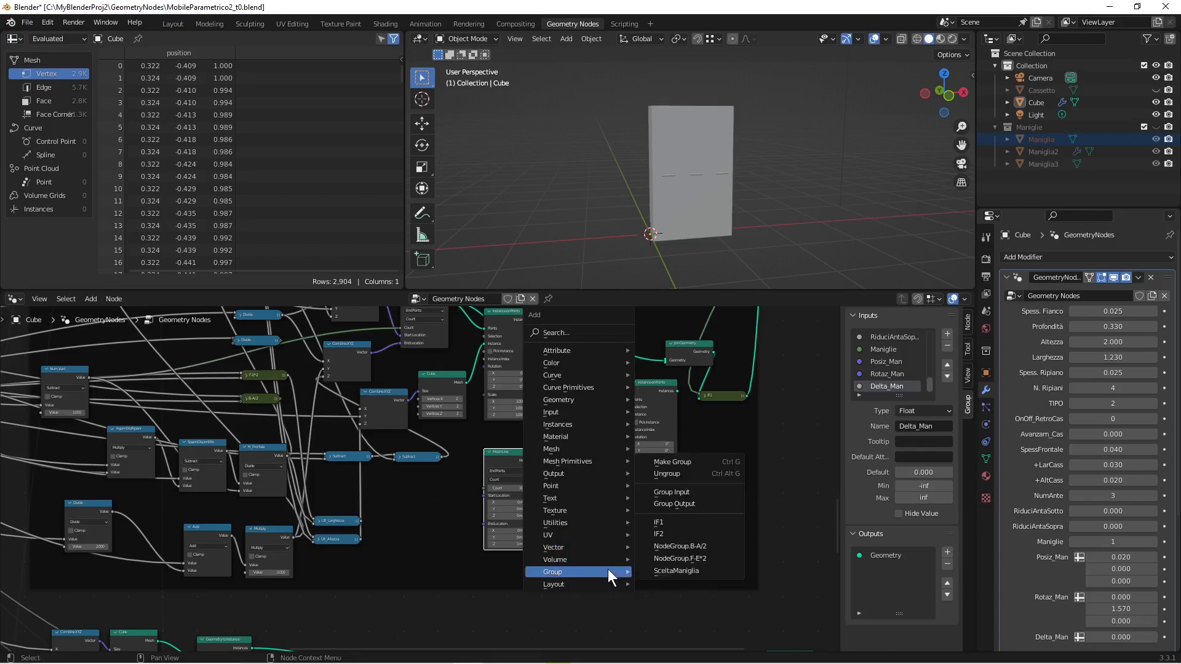
left_click(670, 569)
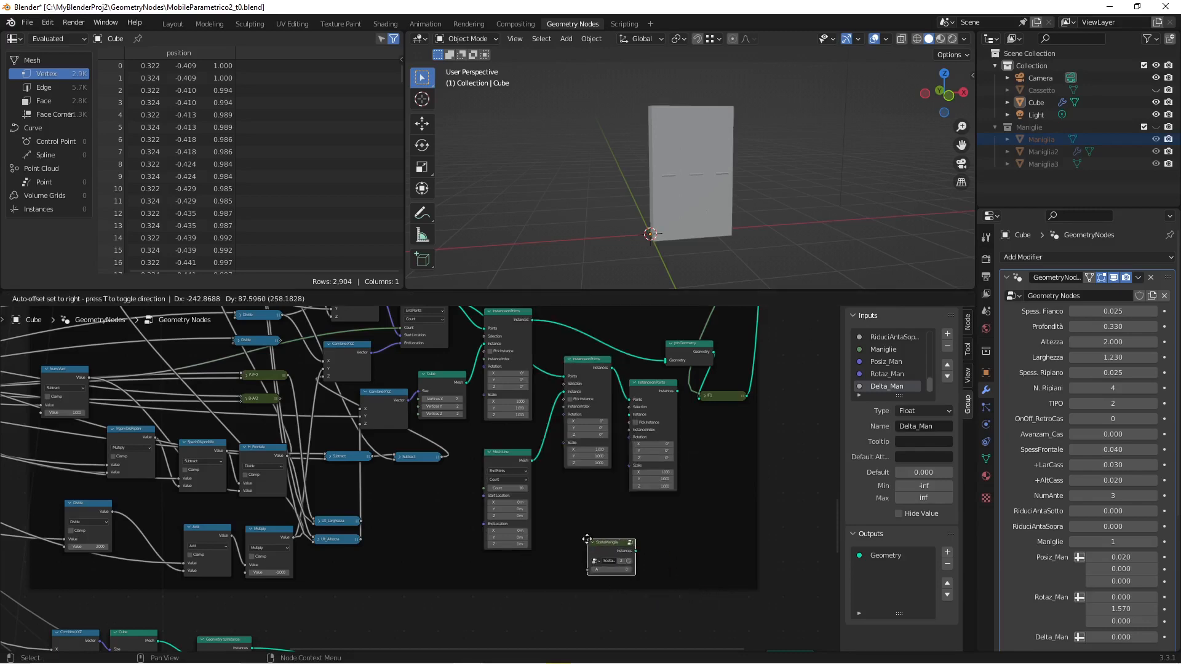
left_click(586, 539)
Step: Insert a reroute on the link feeding the doors' SceltaManiglia node and connect it to the new SceltaManiglia's A input
scroll(582, 541, "down", 6)
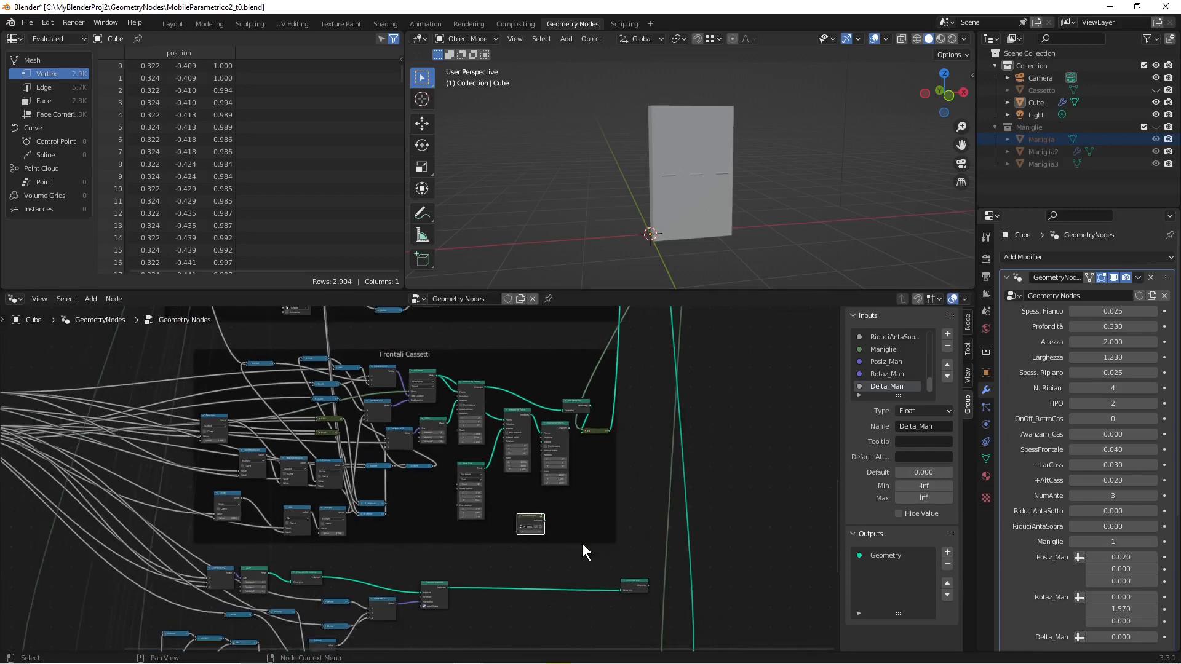
middle_click_drag(574, 555, 681, 401)
scroll(615, 448, "up", 4)
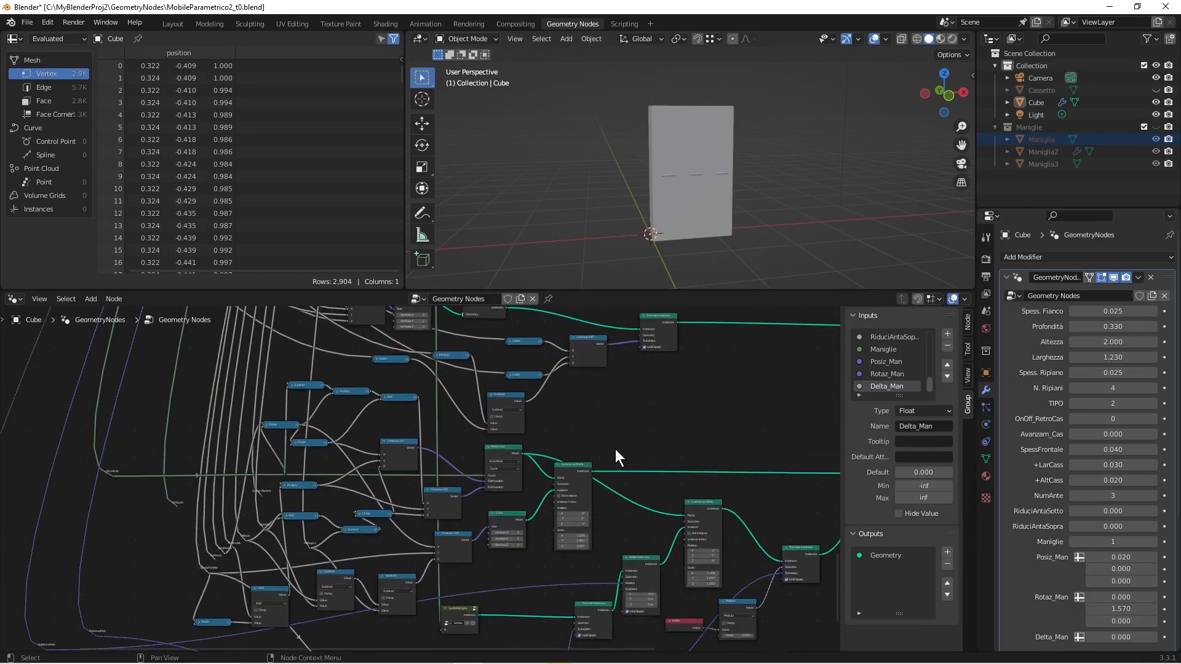
scroll(616, 456, "up", 6)
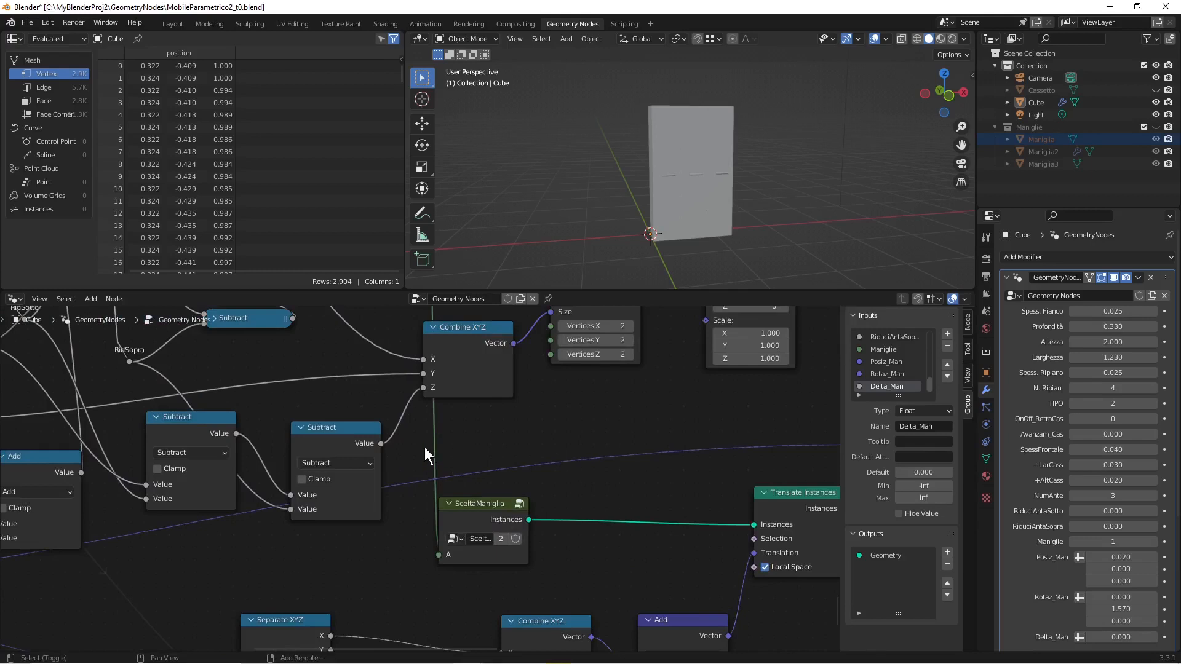
right_click_drag(422, 448, 462, 449, "shift")
left_click_drag(435, 448, 673, 576)
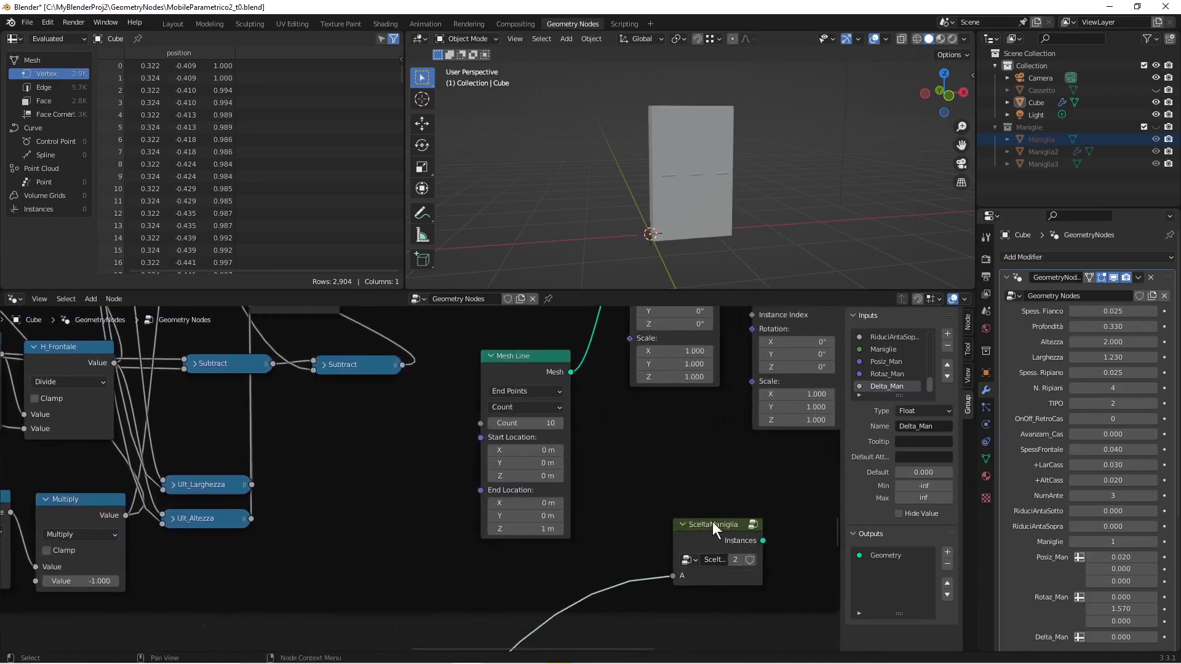
Step: Reposition the second Instance on Points copy and link the new SceltaManiglia's Instances output to its Instance input
scroll(712, 522, "down", 4)
middle_click_drag(700, 513, 559, 551)
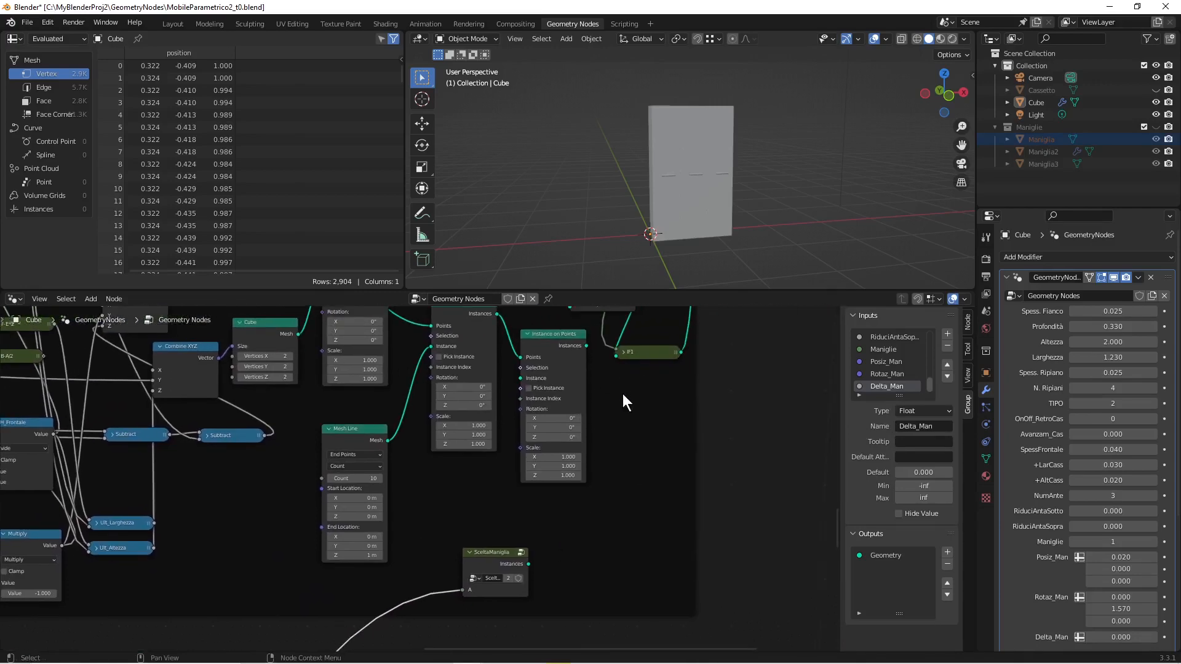
scroll(646, 447, "down", 3)
middle_click_drag(649, 455, 601, 509)
left_click_drag(530, 416, 559, 452)
scroll(551, 483, "up", 2)
left_click_drag(496, 613, 568, 474)
left_click_drag(602, 430, 582, 426)
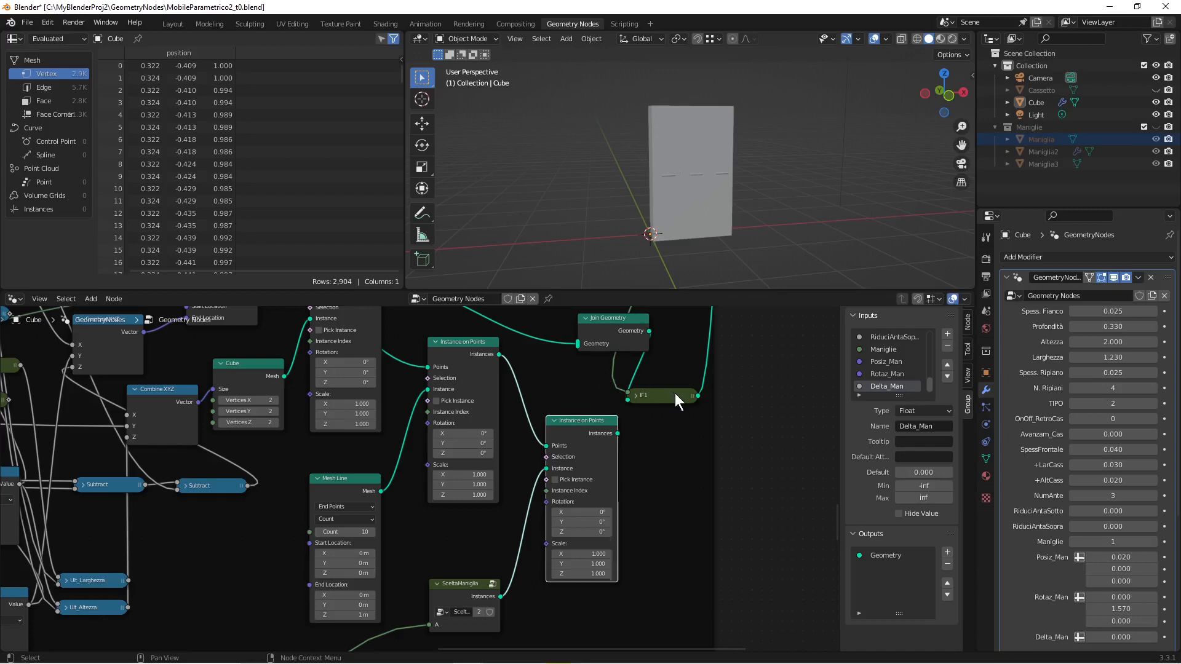
Step: Make room around the IF1 and Join Geometry nodes and link the second copy's Instances output to Join Geometry
left_click_drag(675, 396, 755, 343)
left_click_drag(636, 328, 670, 343)
left_click_drag(590, 426, 580, 414)
left_click_drag(740, 341, 767, 341)
left_click_drag(608, 421, 637, 365)
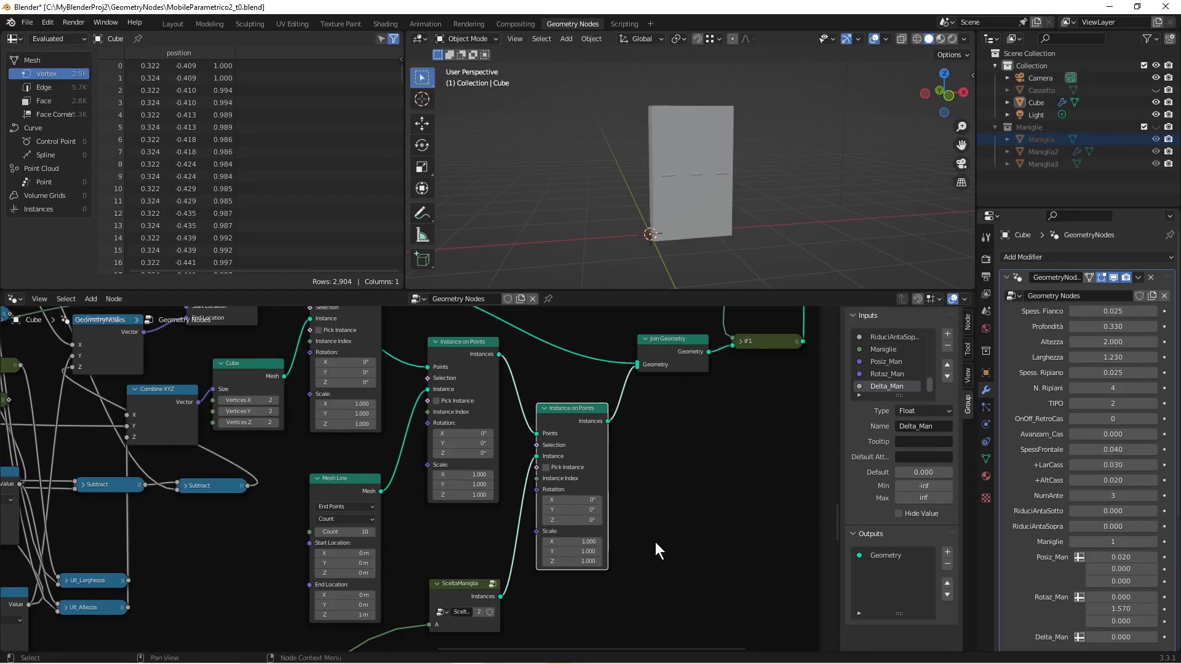
Step: Set the cabinet's TIPO to 1 and inspect the drawer-front handles in the viewport
left_click(1072, 404)
middle_click_drag(752, 198, 754, 229)
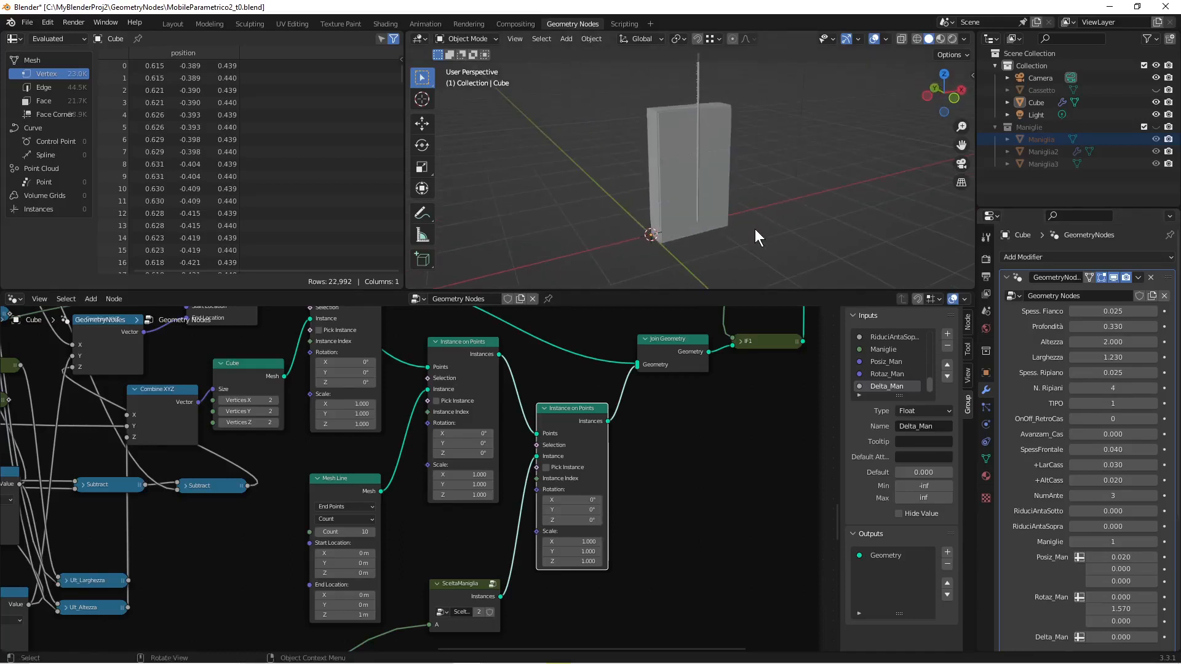
scroll(755, 229, "up", 1)
scroll(755, 229, "up", 1)
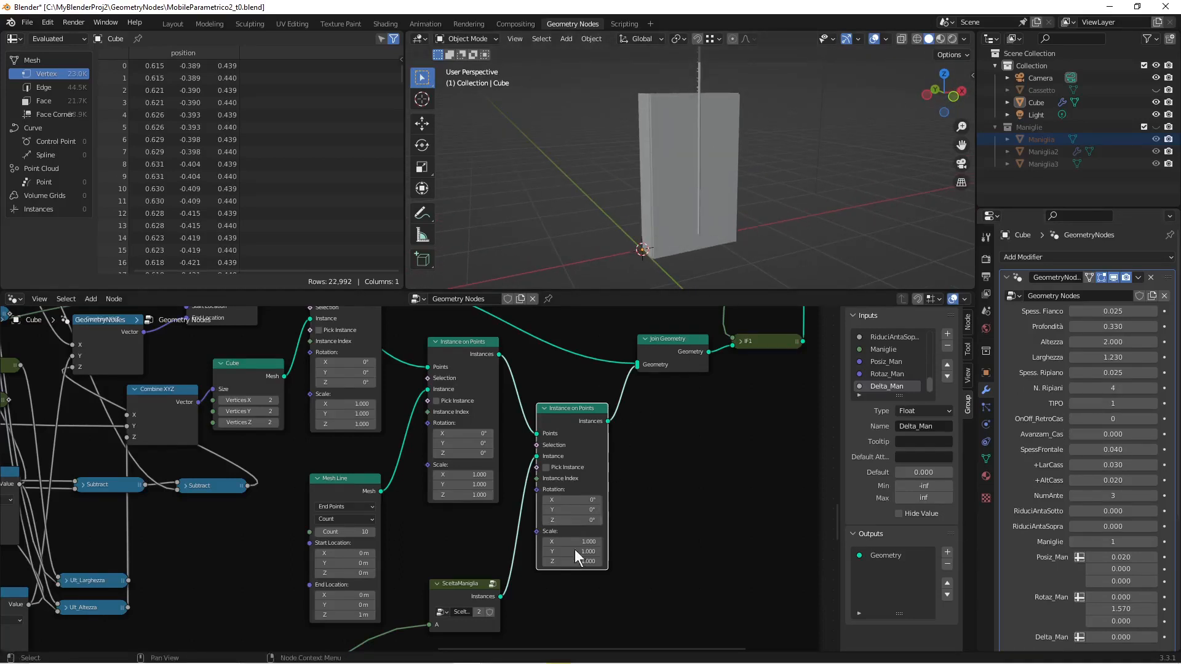
Step: Set the handle Mesh Line's Count to 2 and its End Location Z to 0 m
left_click(355, 535)
type("2")
key("Return")
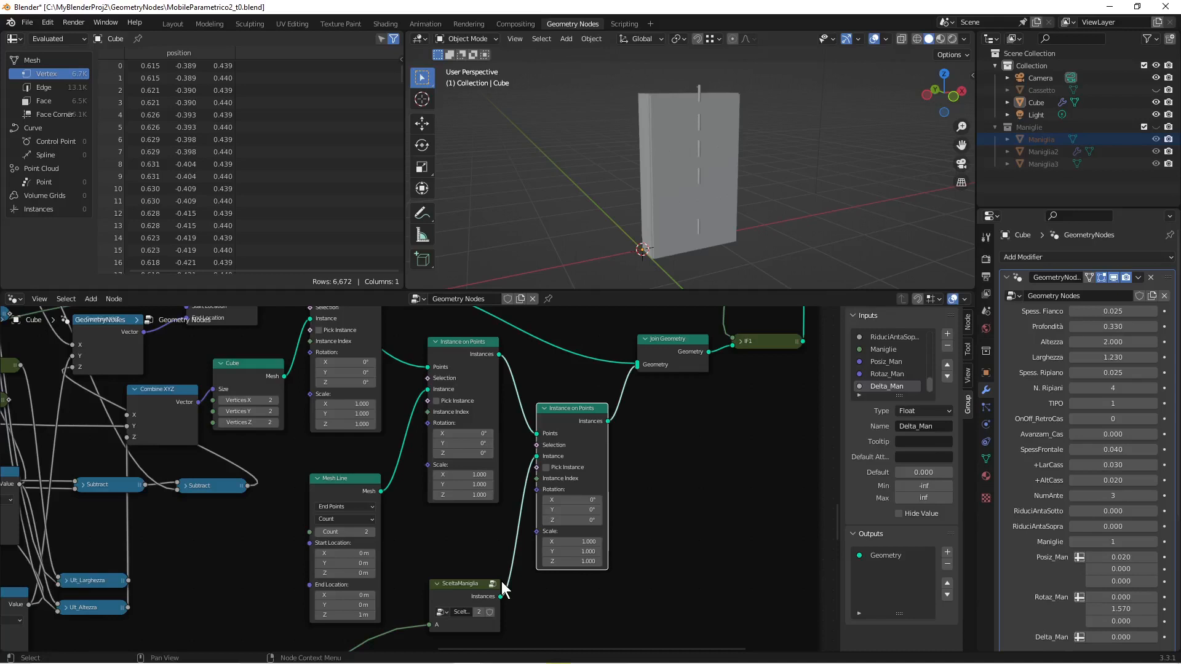
left_click(355, 615)
type("0")
key("Return")
Step: Set the Mesh Line's Start Location X to -0.6 m and End Location X to 0.6 m, and save the file
left_click_drag(357, 554, 345, 553)
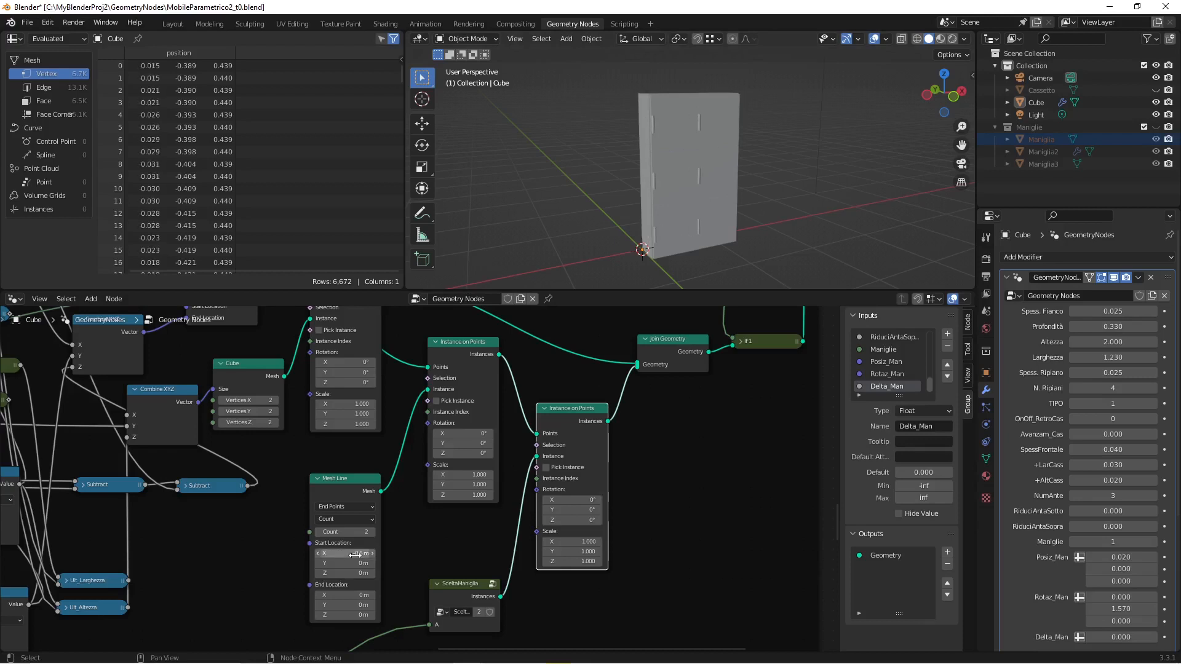
left_click(347, 595)
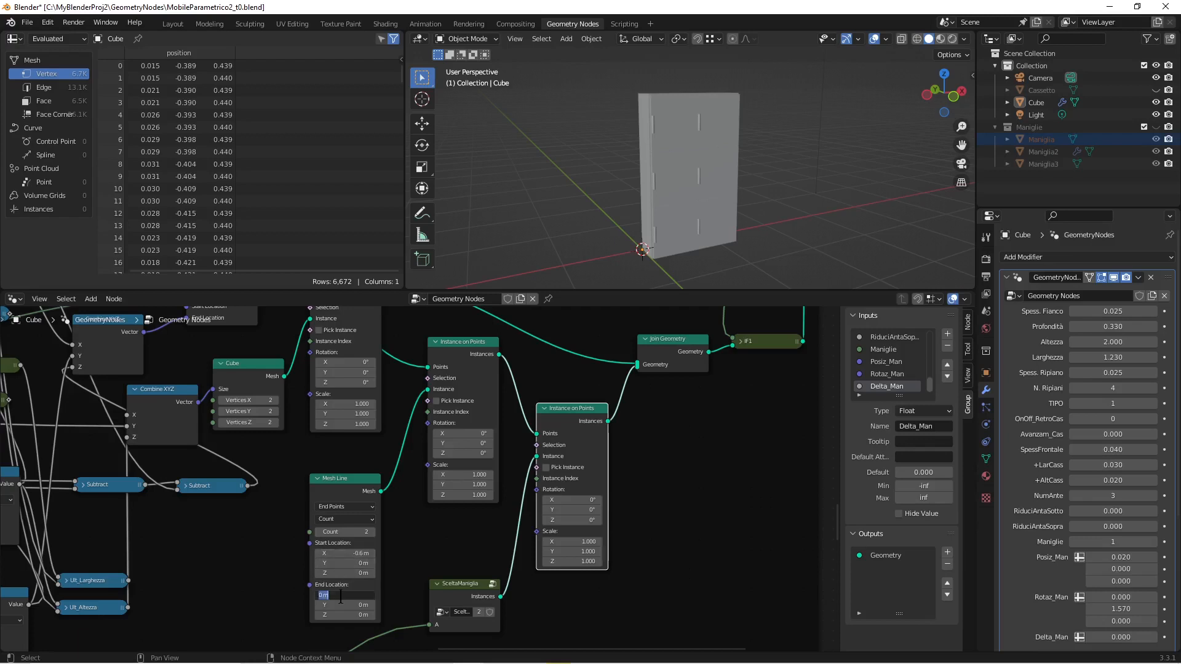
type("0.6")
key("Return")
scroll(414, 496, "up", 1)
mouse_move(736, 226)
middle_mouse_down()
mouse_move(691, 240)
mouse_move(659, 231)
mouse_move(725, 237)
middle_mouse_up()
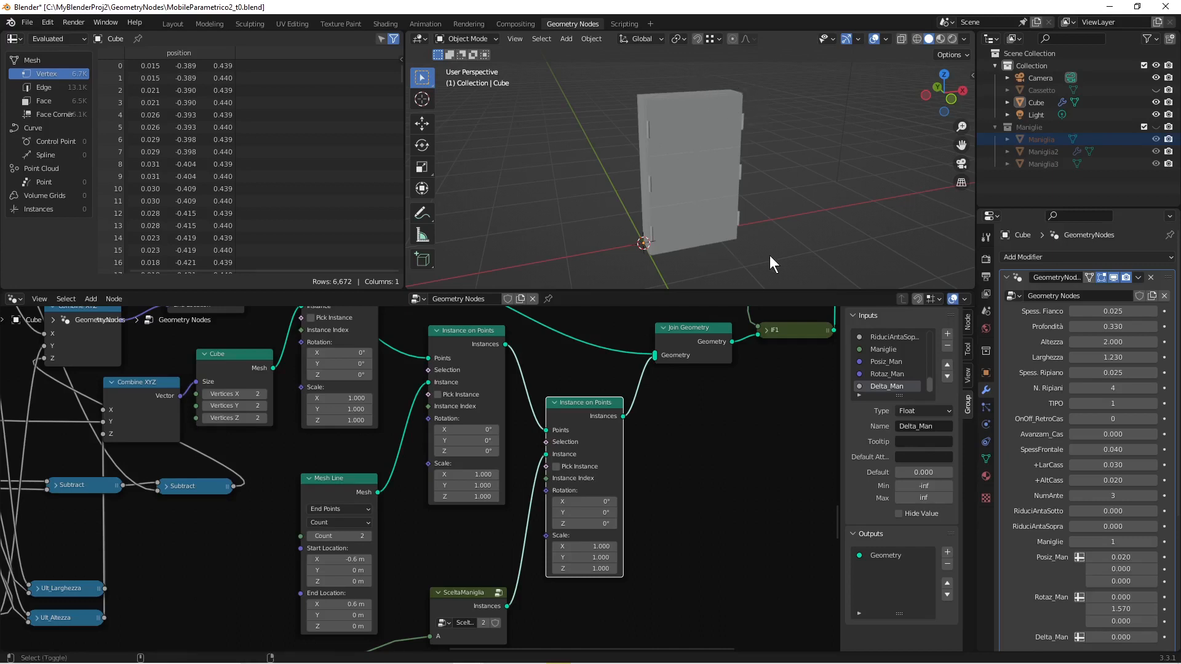
key("ctrl+s")
Step: Connect the cabinet's NumAnte value to the handle Mesh Line's Count input
scroll(418, 483, "down", 1)
scroll(351, 525, "down", 1)
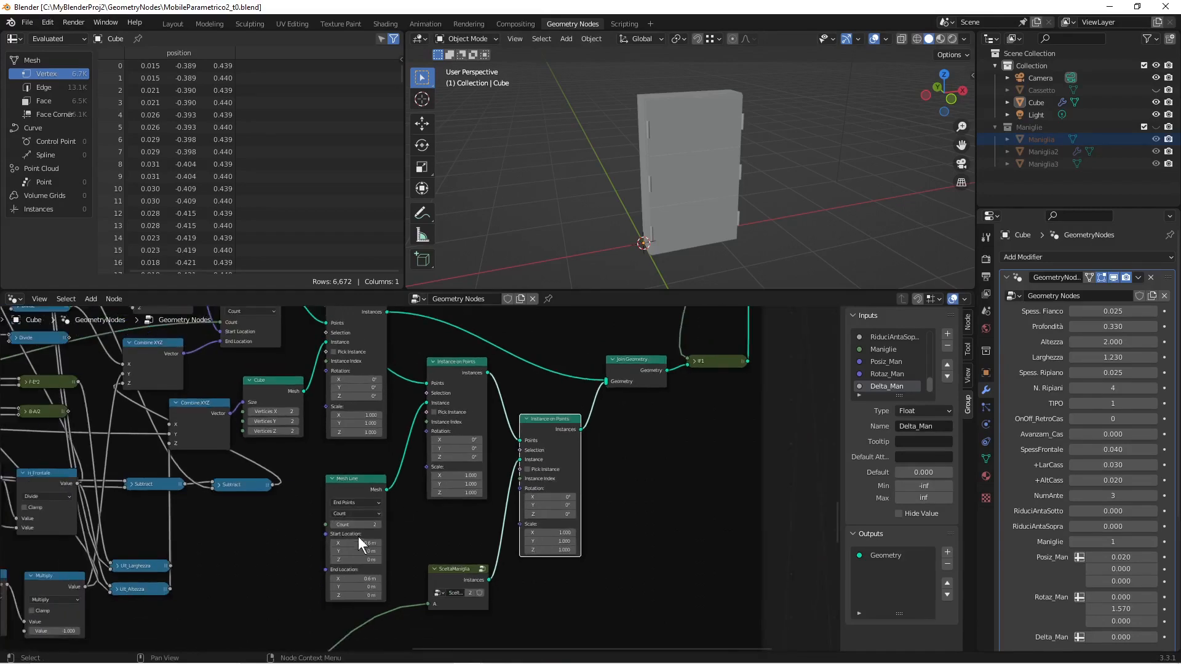
scroll(326, 526, "down", 1)
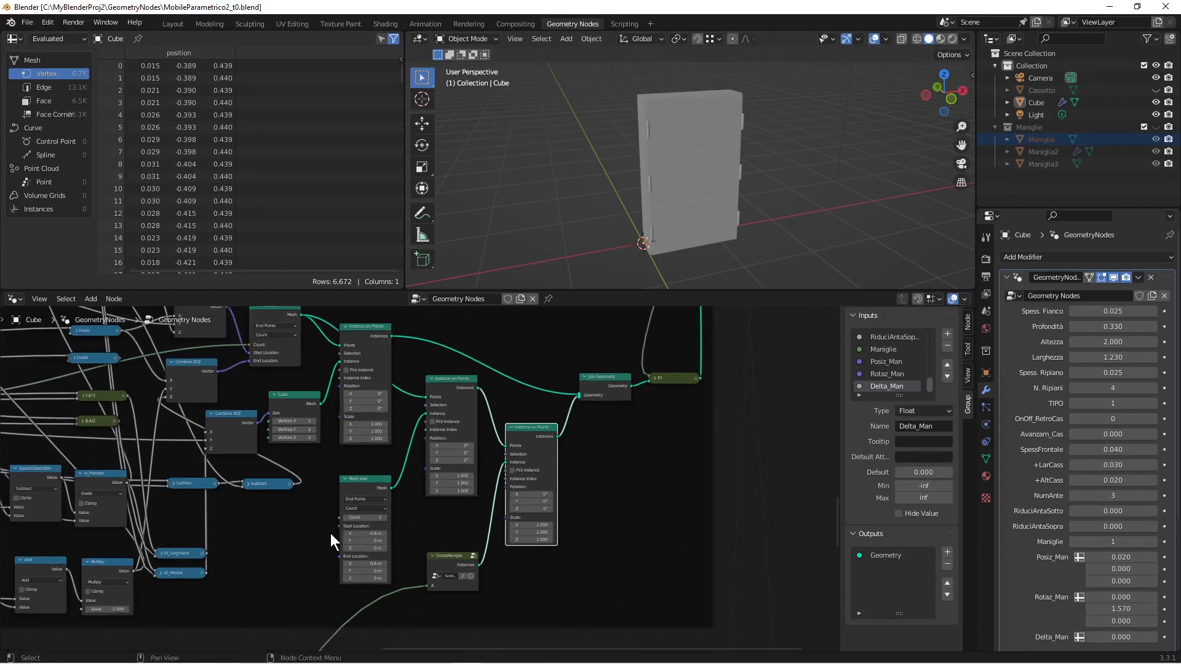
middle_click_drag(330, 533, 527, 414)
scroll(507, 431, "down", 1)
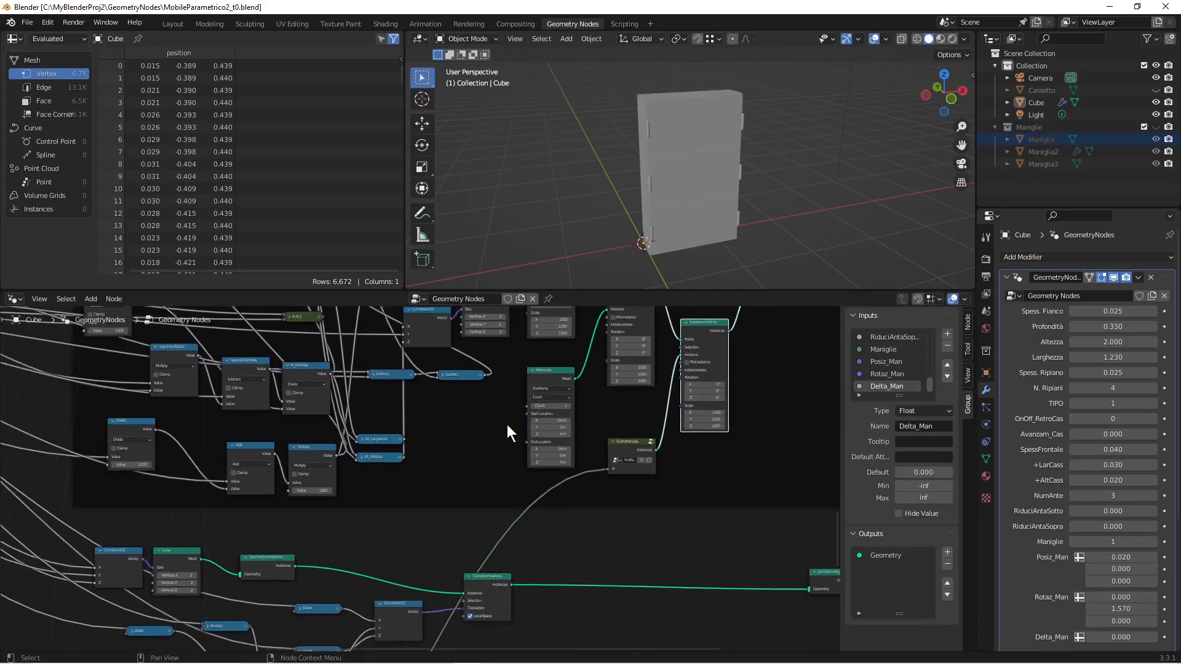
scroll(512, 433, "up", 1)
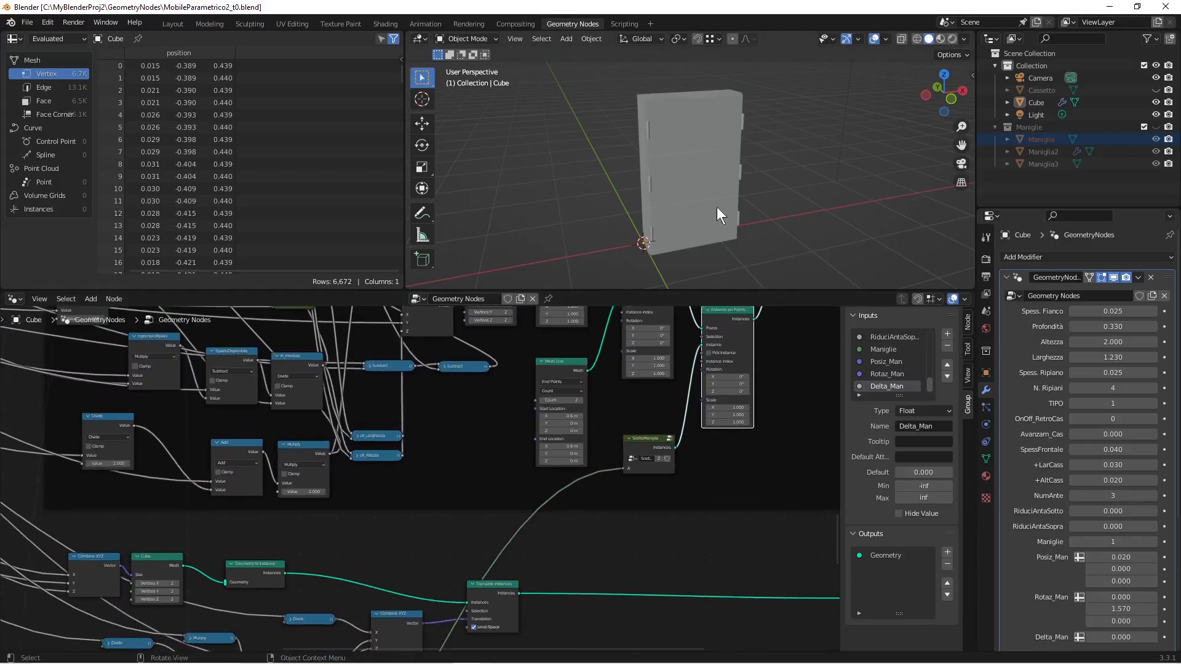
scroll(340, 525, "down", 2)
middle_click_drag(340, 525, 508, 356)
scroll(277, 524, "down", 3)
middle_click_drag(276, 524, 364, 441)
scroll(367, 447, "up", 5)
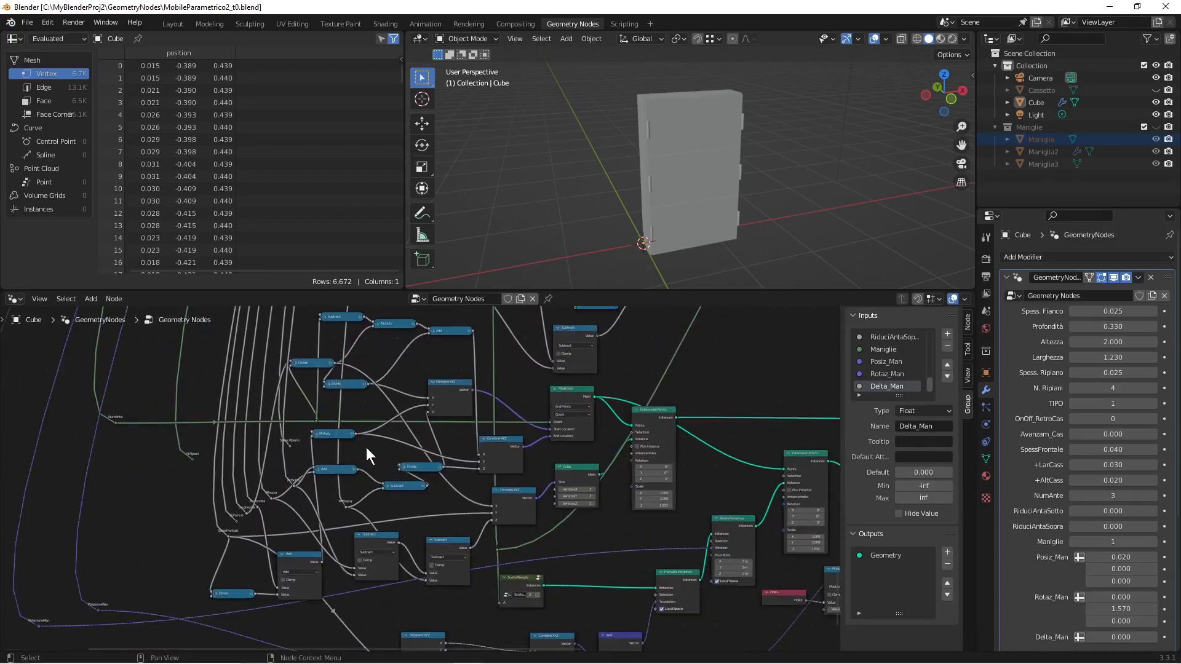
scroll(367, 455, "up", 1)
left_click_drag(32, 404, 630, 493)
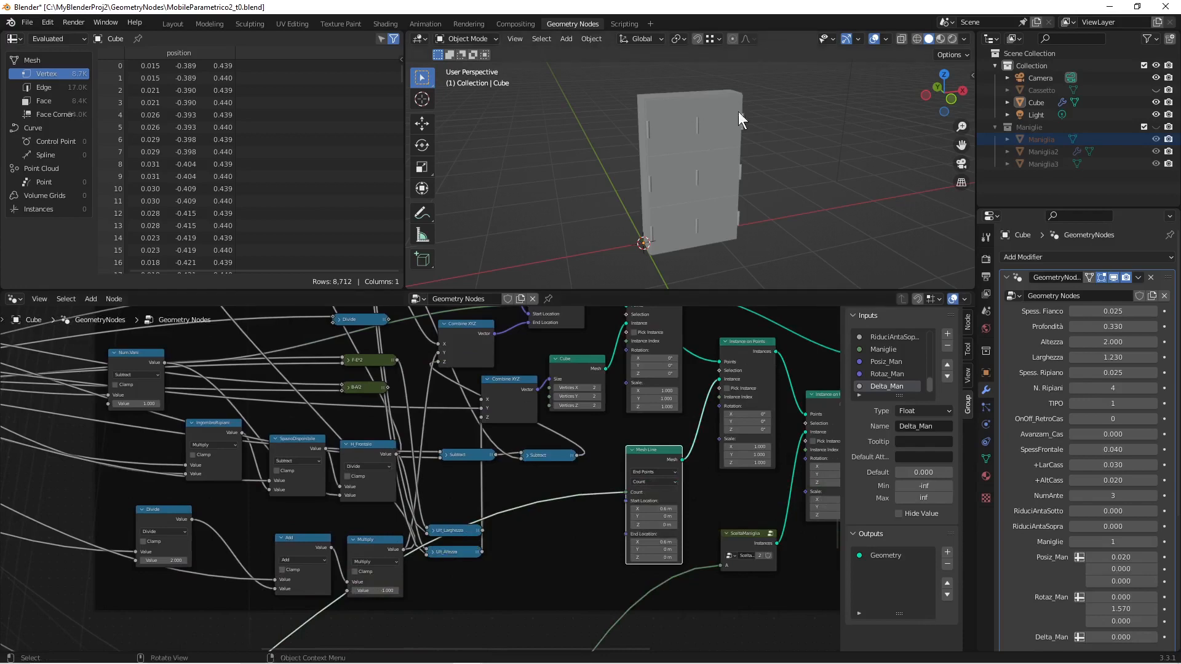
Step: Set NumAnte to 2 on the cabinet's modifier and save the file
left_click(1075, 496)
key("ctrl+s")
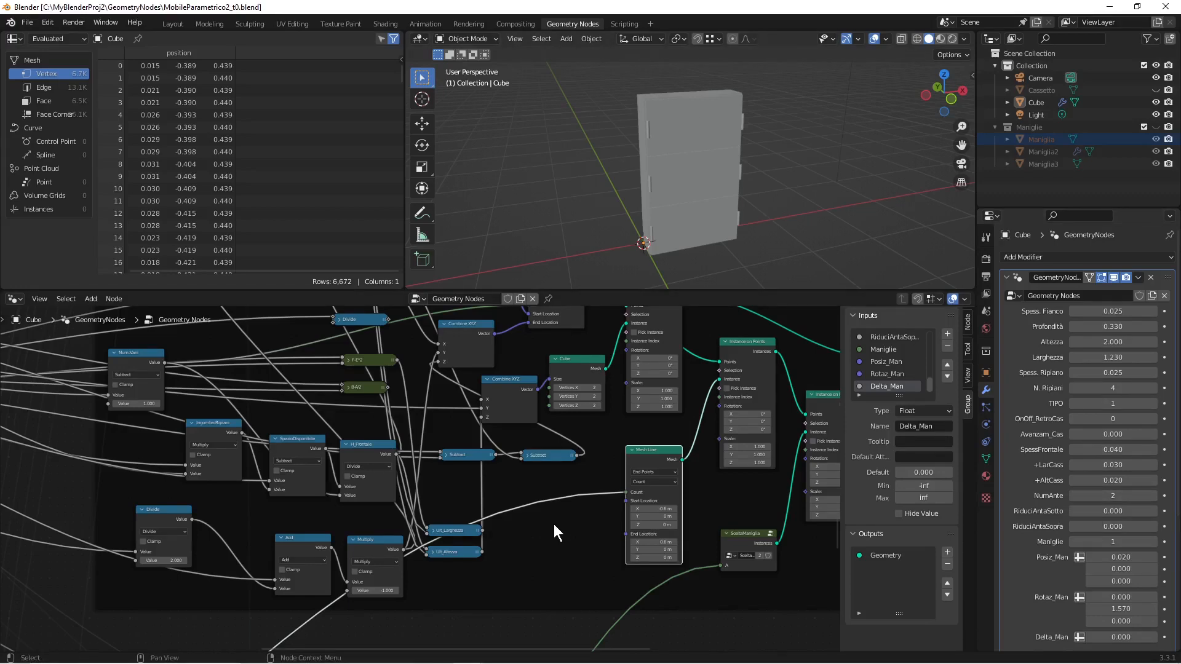
Step: Add a Combine XYZ node and link its Vector output to the handle Mesh Line's Start Location
key("shift+a")
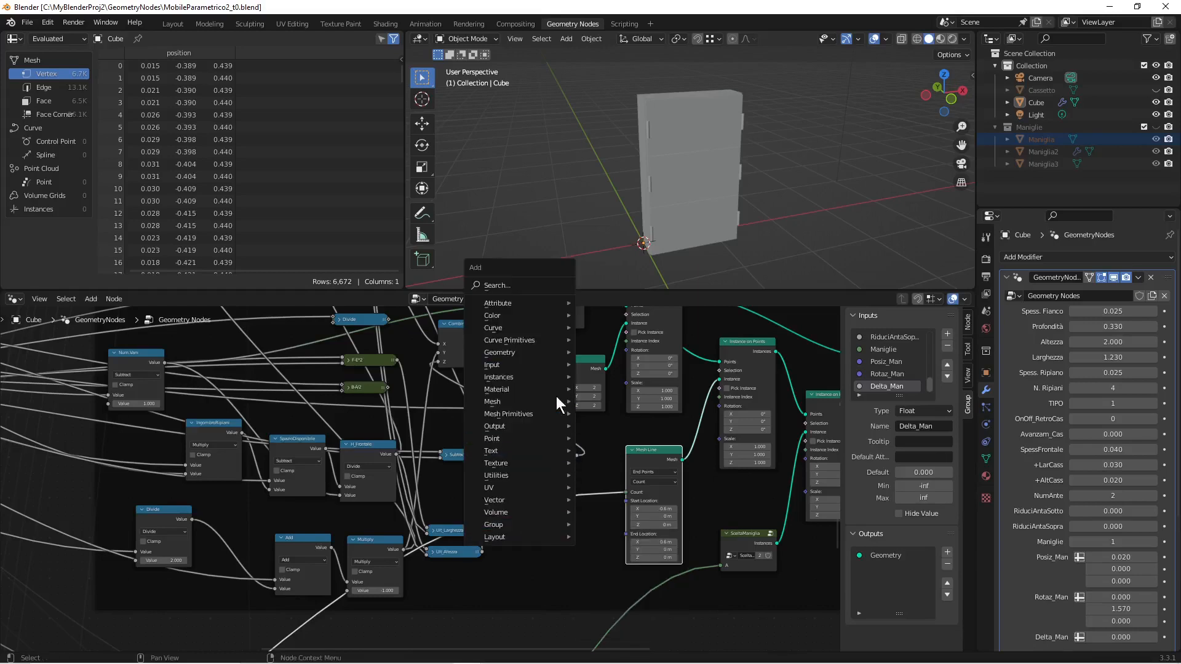
left_click(541, 286)
type("comb")
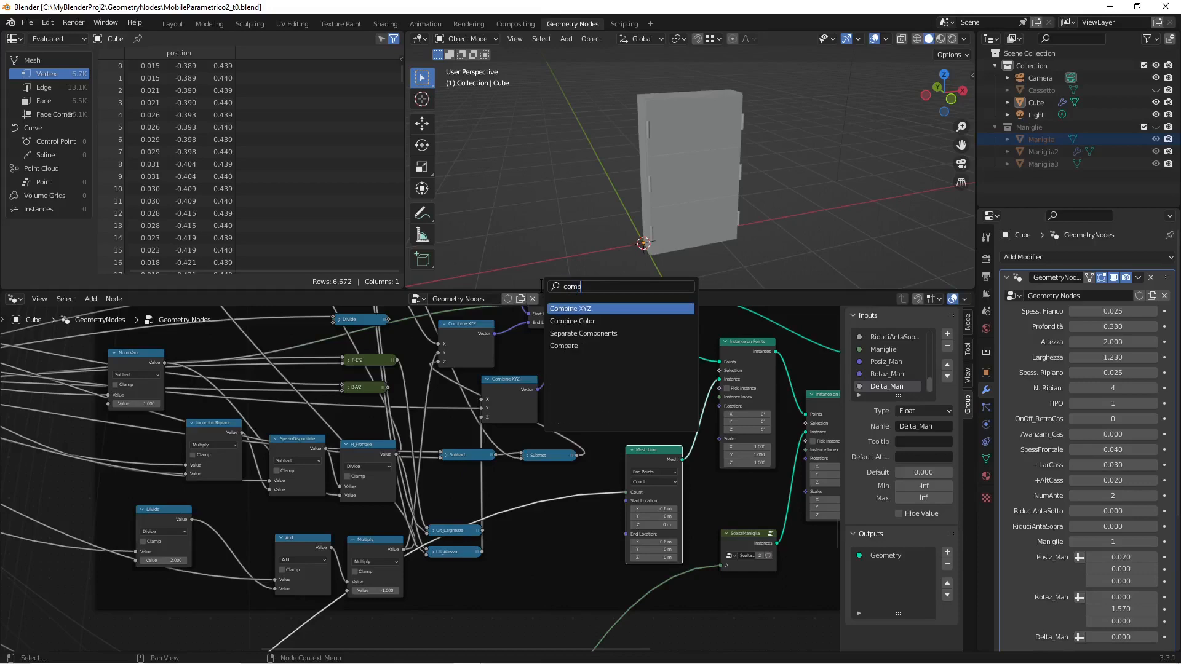
key("Return")
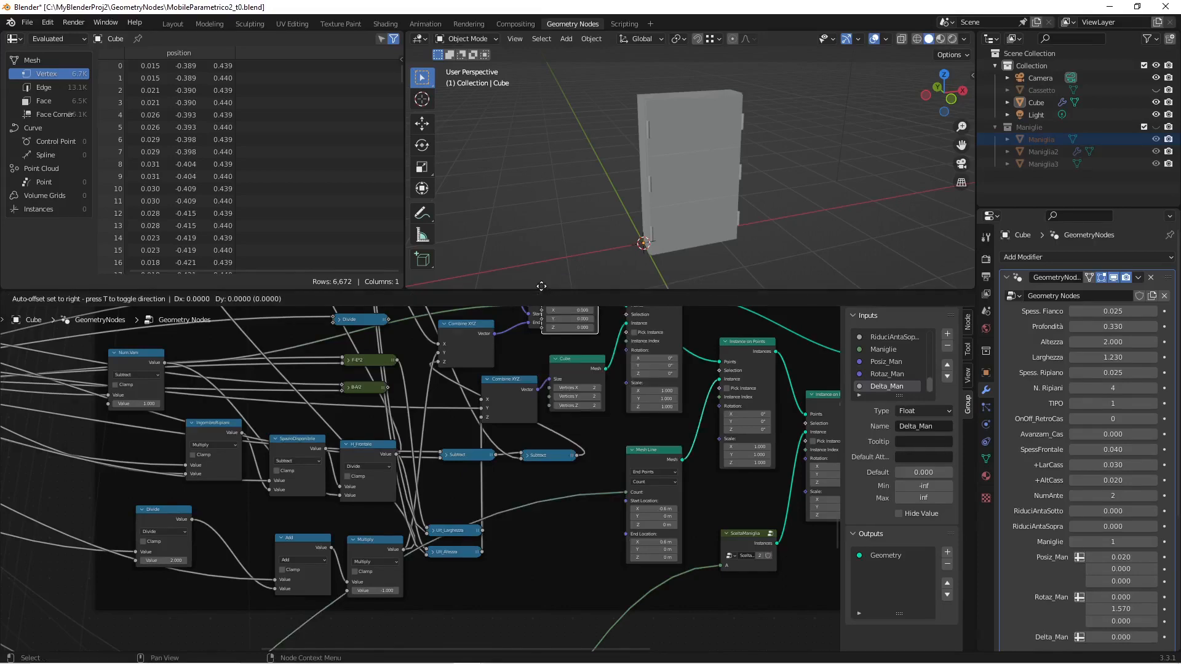
left_click(537, 511)
scroll(537, 511, "up", 2)
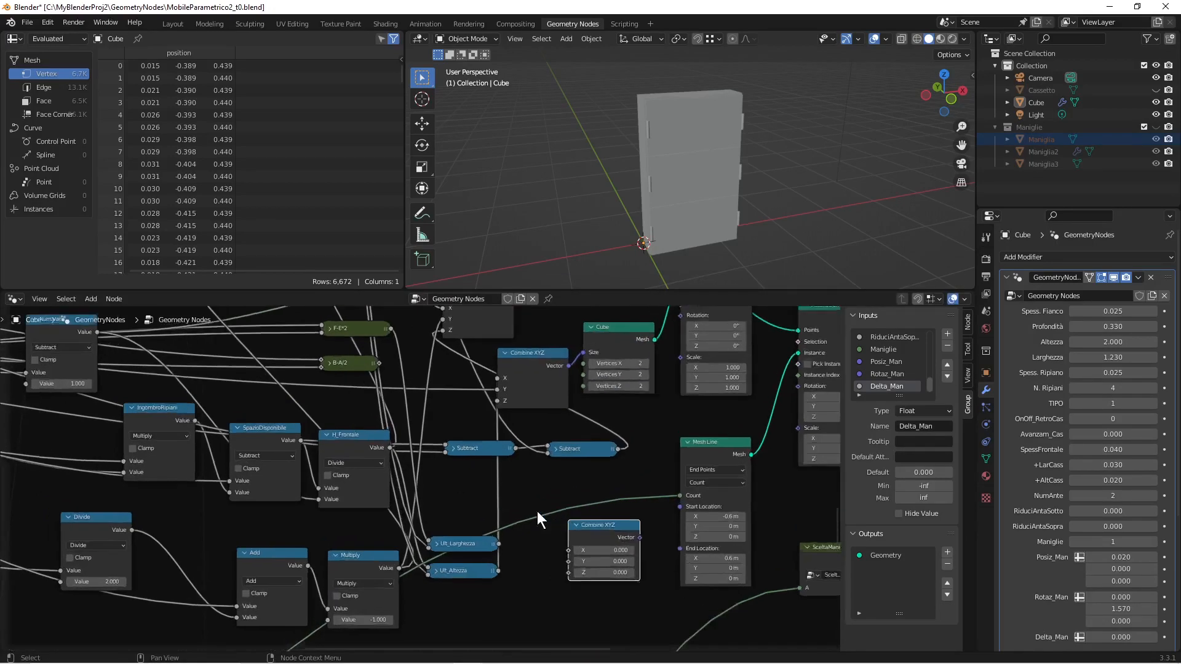
middle_click_drag(732, 533, 600, 508)
scroll(583, 531, "up", 2)
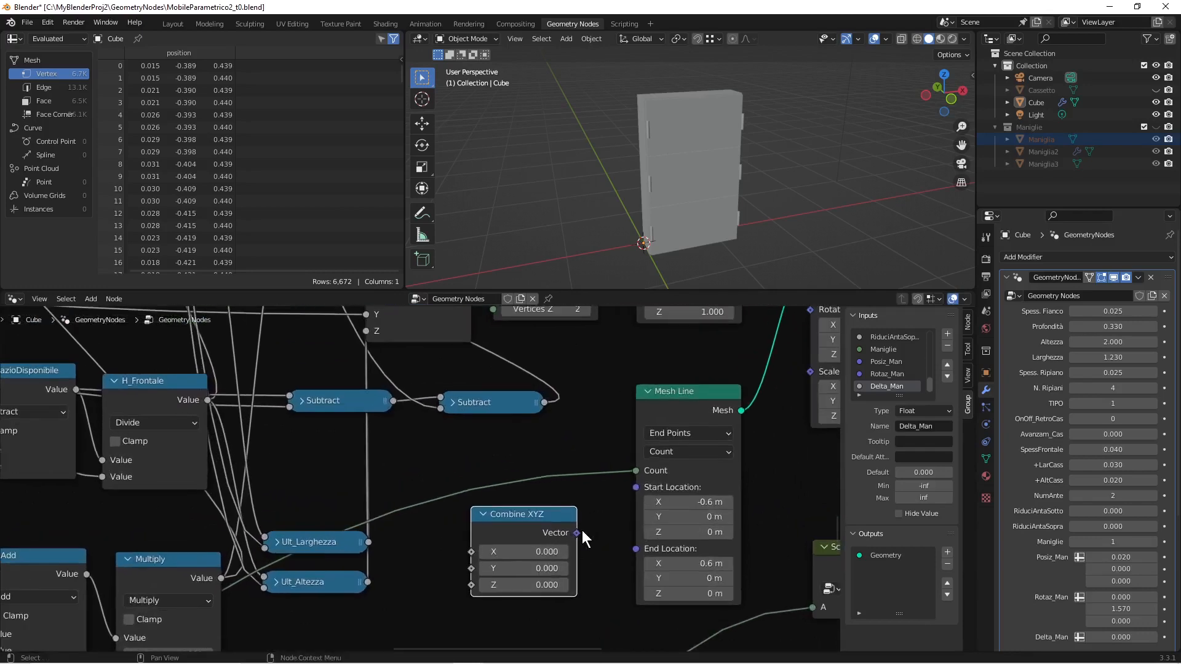
left_click_drag(577, 533, 636, 487)
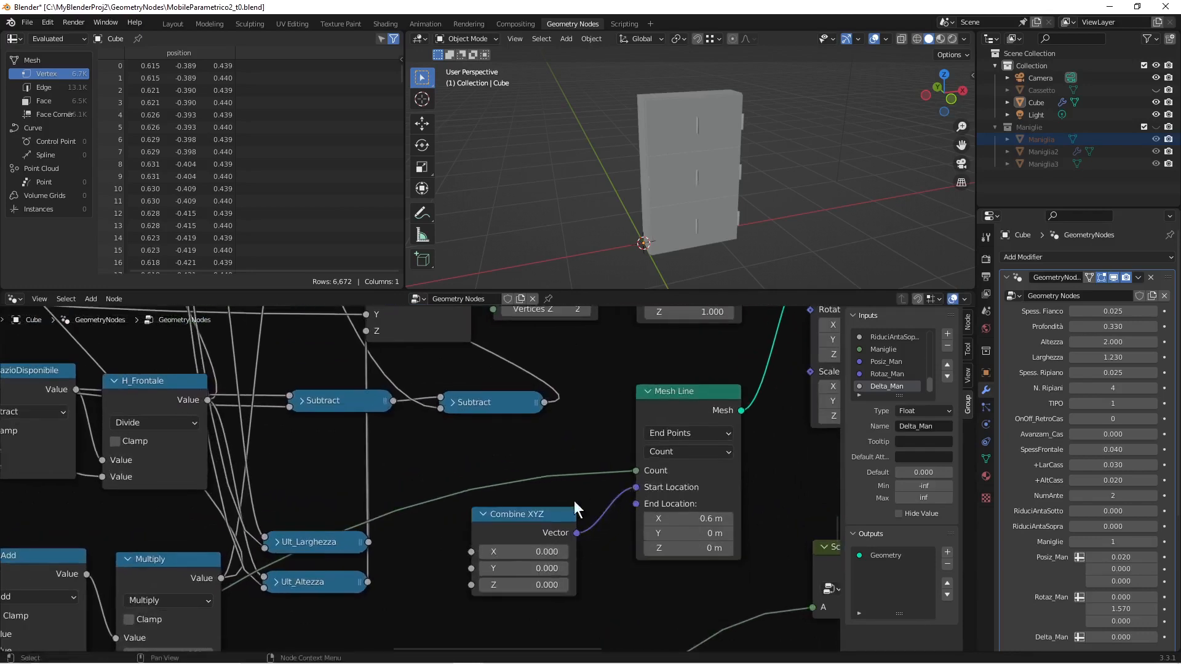
Step: Collapse the Combine XYZ node, duplicate it below, and link the copy to the Mesh Line's End Location
left_click(483, 514)
left_click_drag(516, 513, 553, 492)
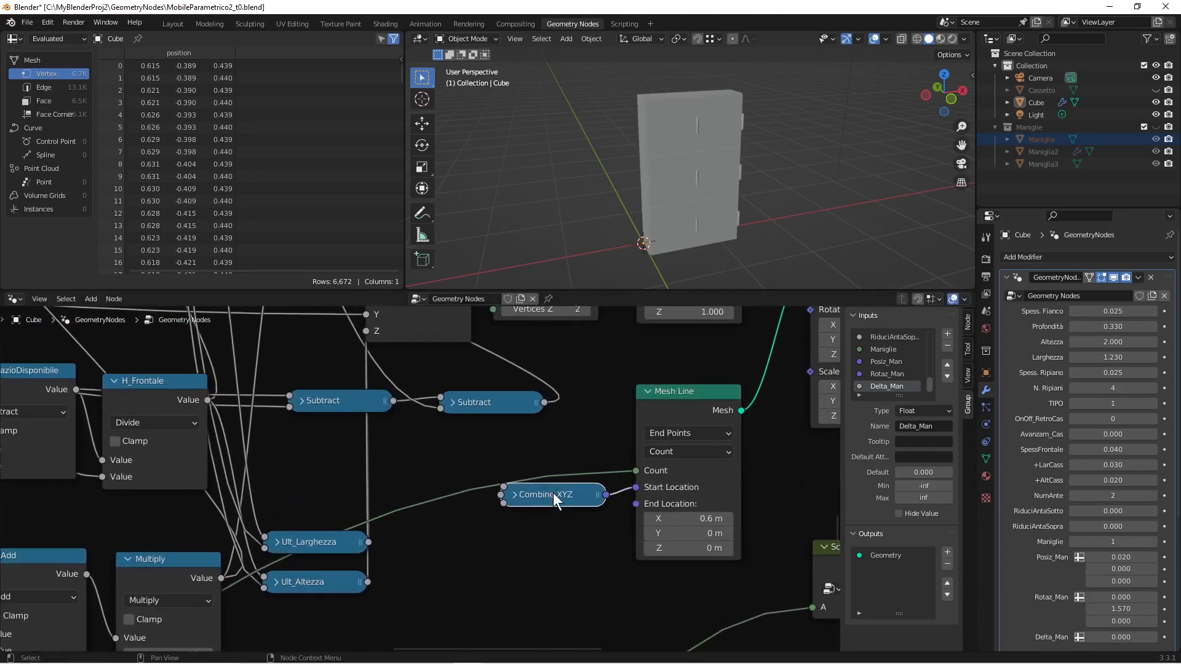
right_click(552, 492)
left_click(552, 484)
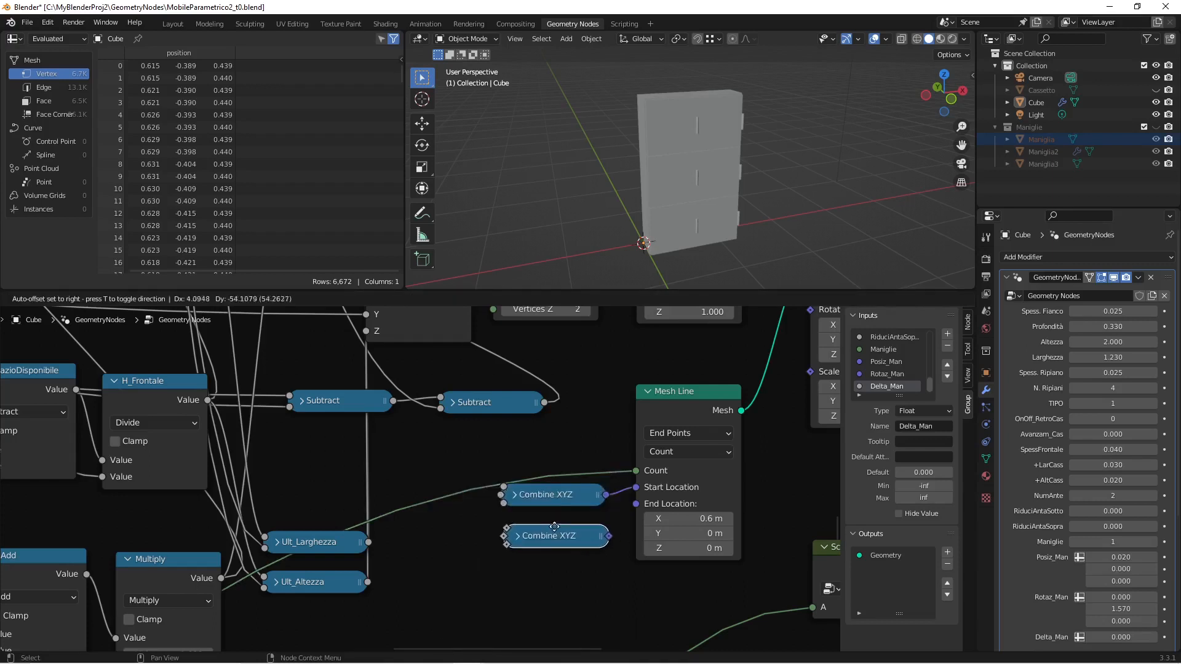
left_click(601, 537)
left_click_drag(607, 536, 635, 503)
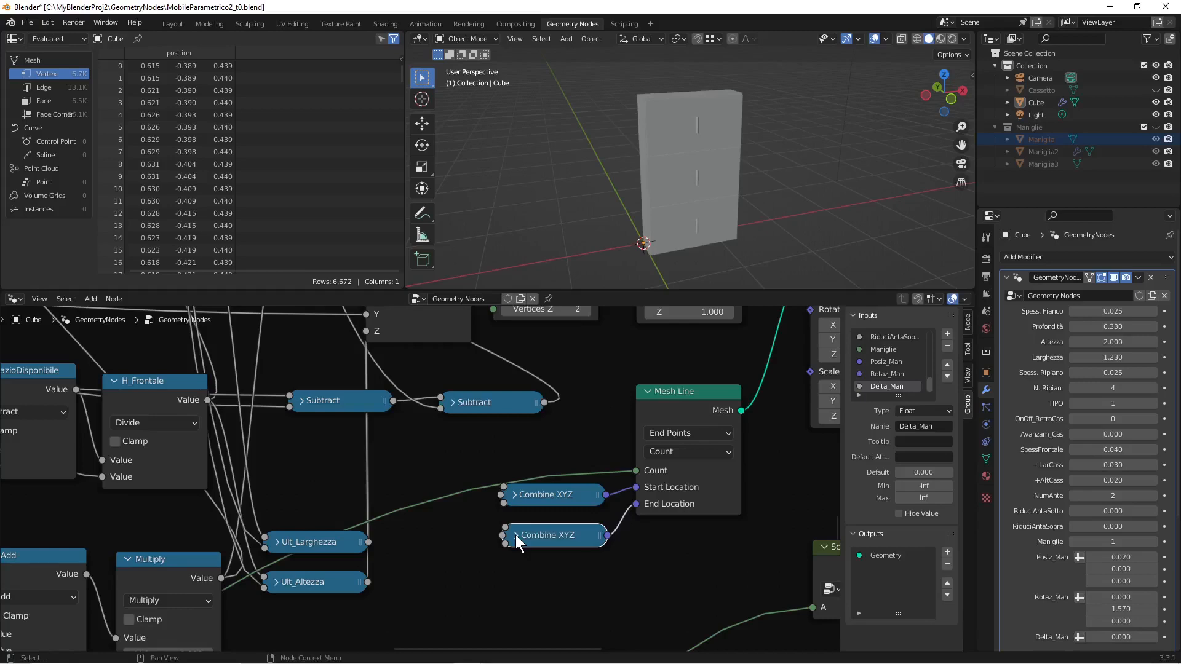
Step: Extend a link from the Larghezza reroute to a new Reroute below the Multiply node and label it Larghezza
scroll(515, 535, "down", 5)
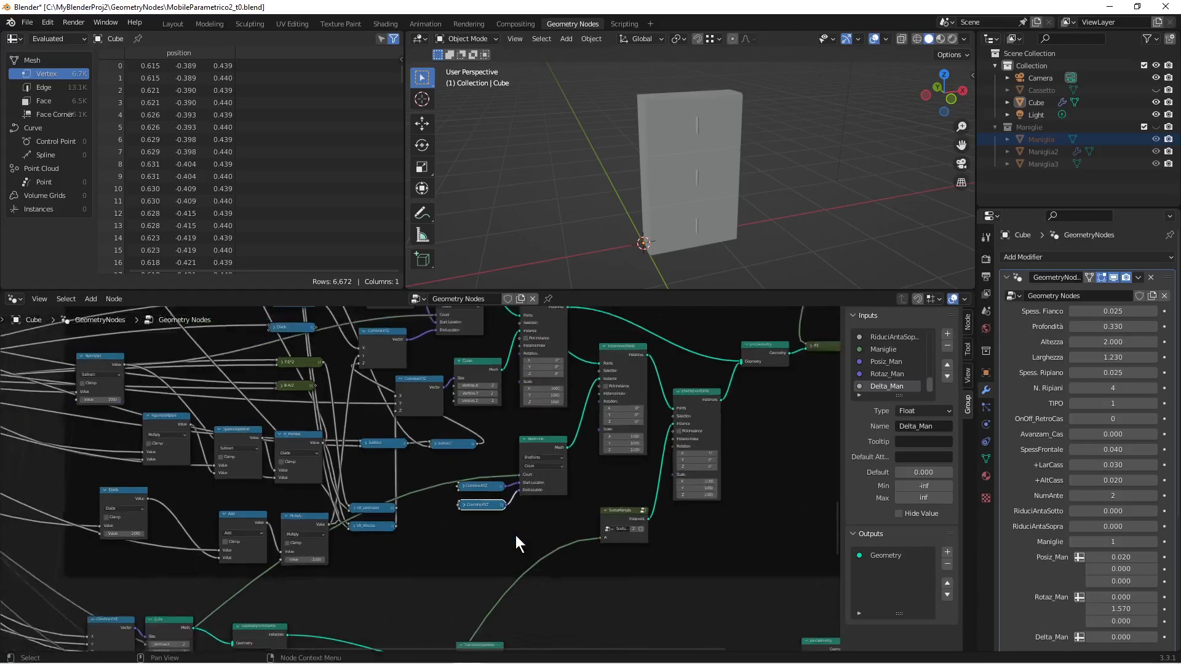
scroll(369, 549, "down", 4)
middle_click_drag(353, 548, 509, 519)
scroll(226, 500, "down", 4)
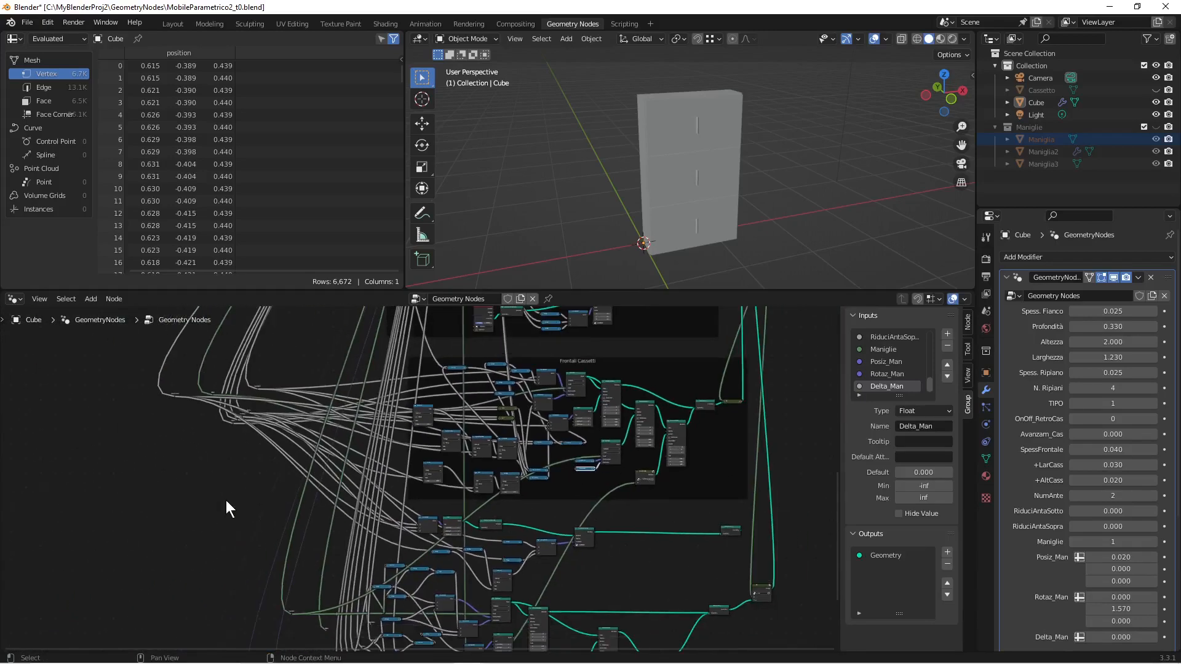
middle_click_drag(177, 498, 216, 569)
scroll(246, 569, "up", 8)
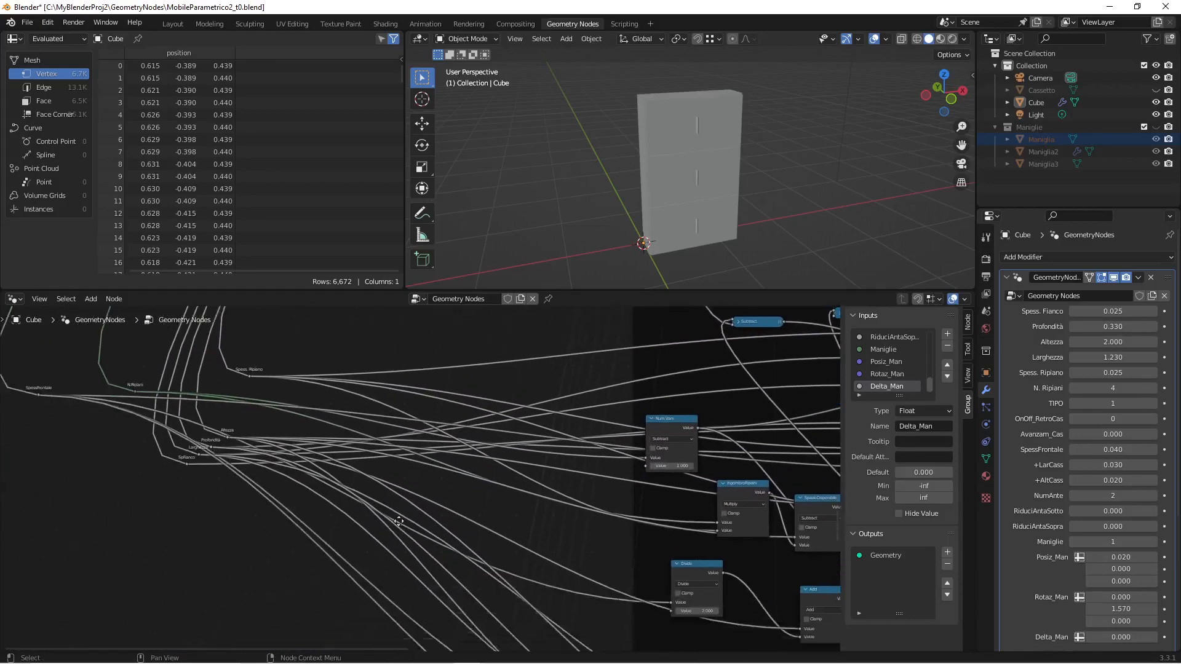
scroll(400, 522, "up", 1)
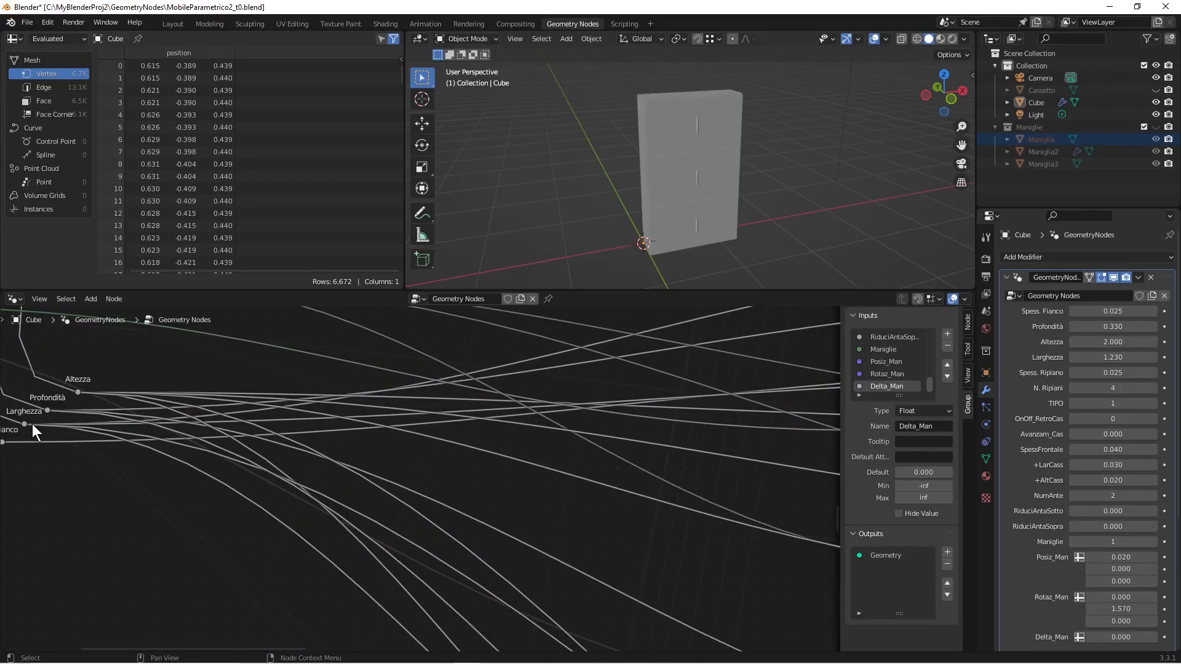
left_click_drag(26, 423, 152, 536)
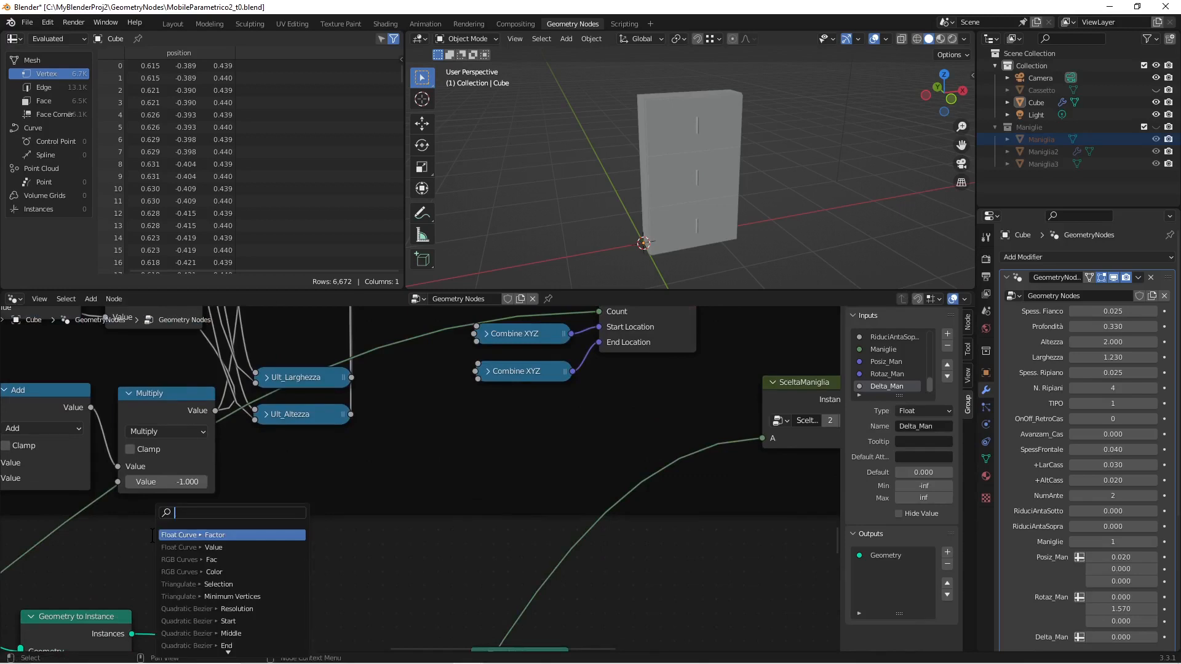
type("rerout")
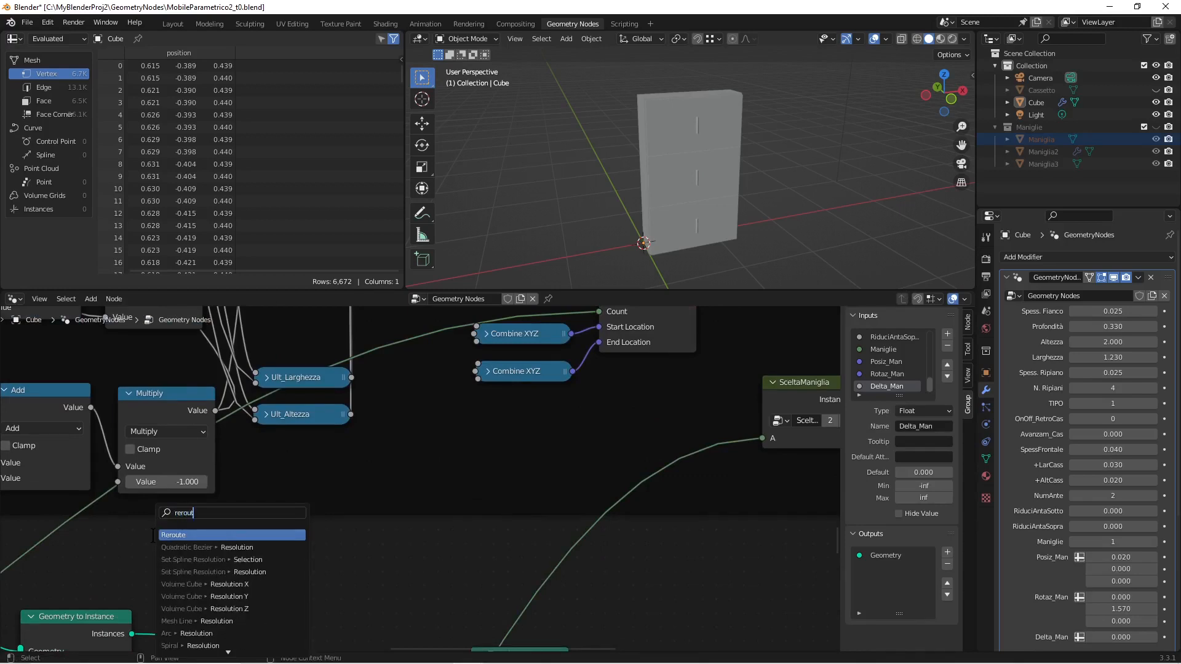
key("Return")
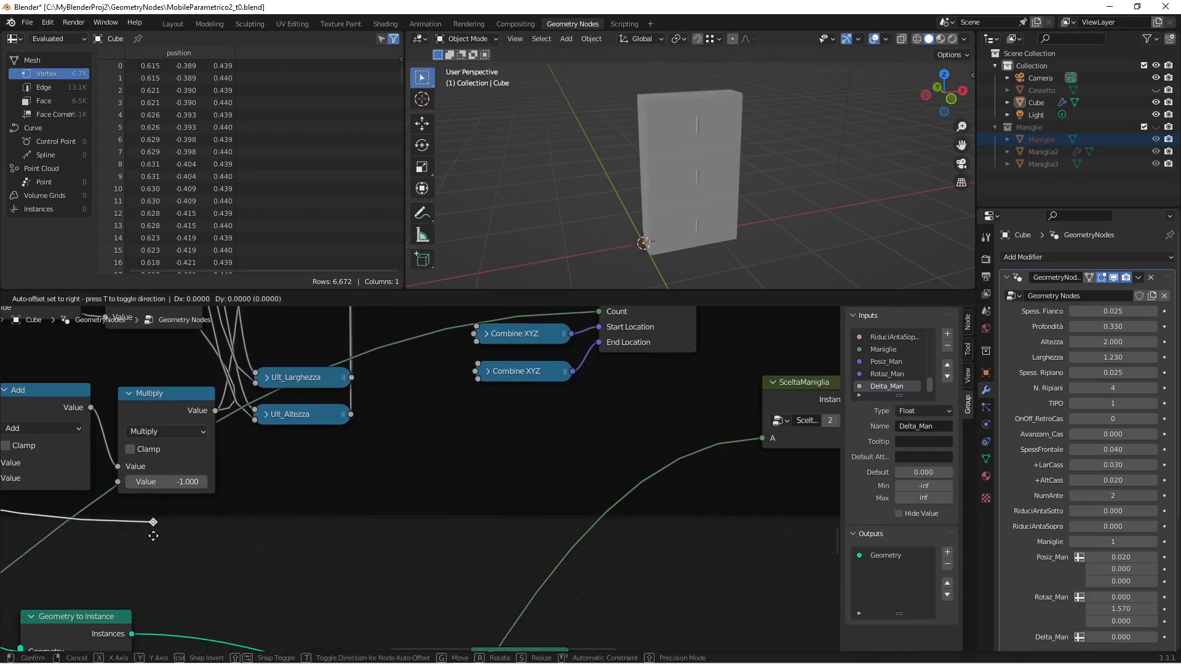
left_click(158, 544)
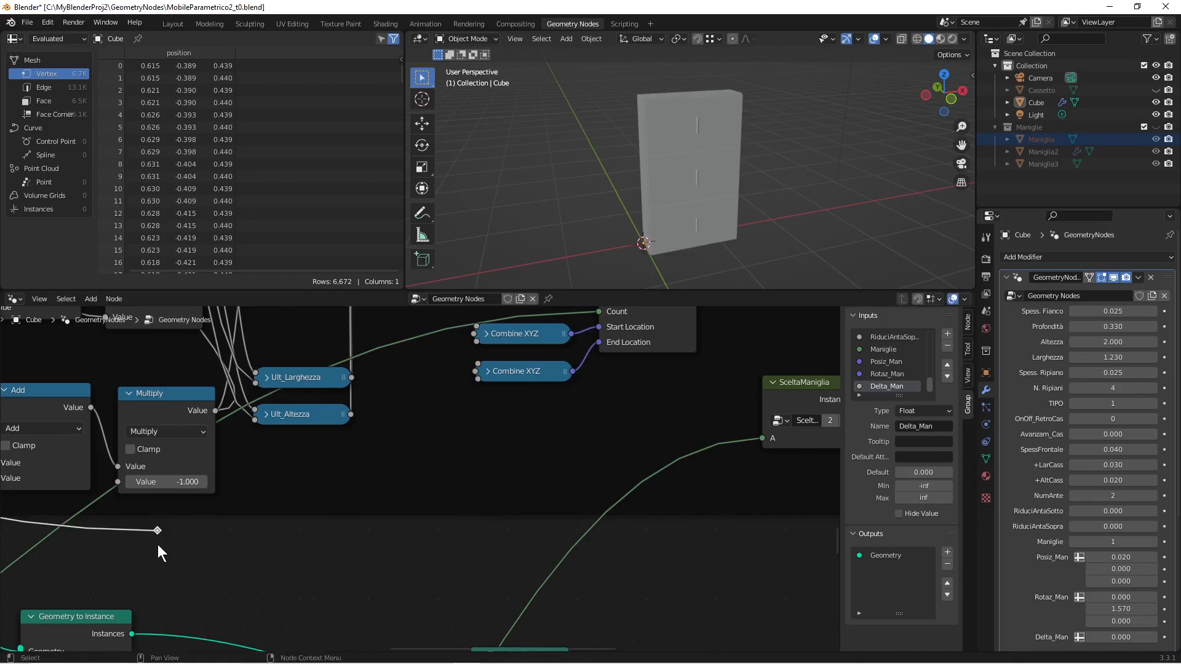
key("F2")
type("Larghezza")
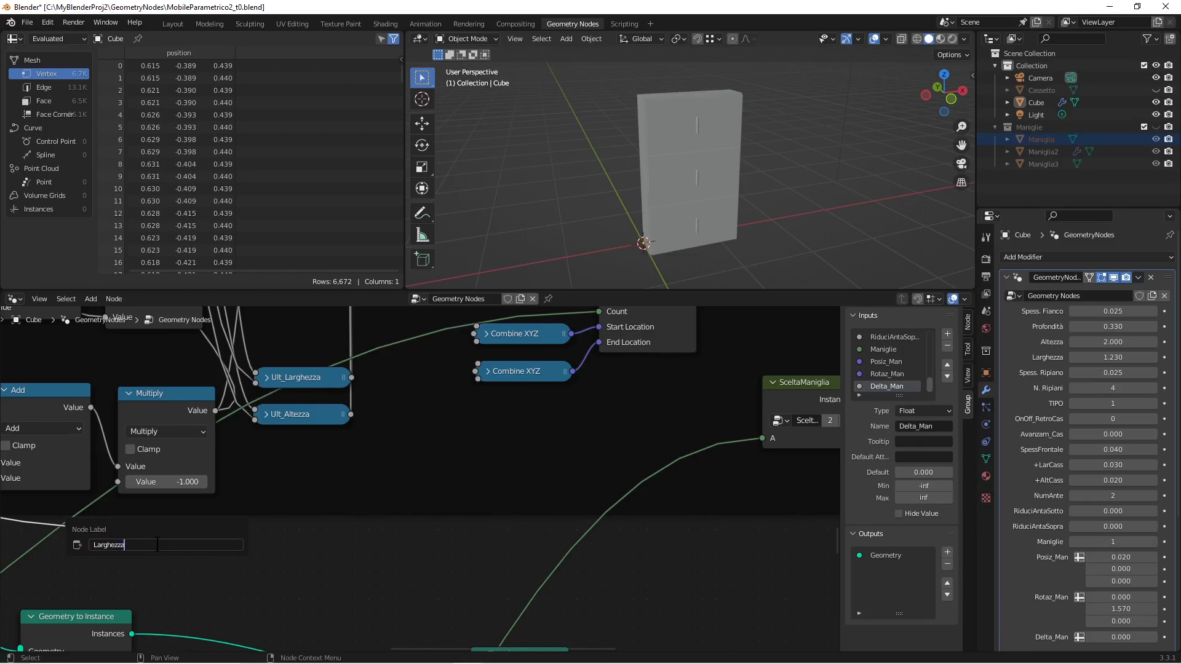
key("Return")
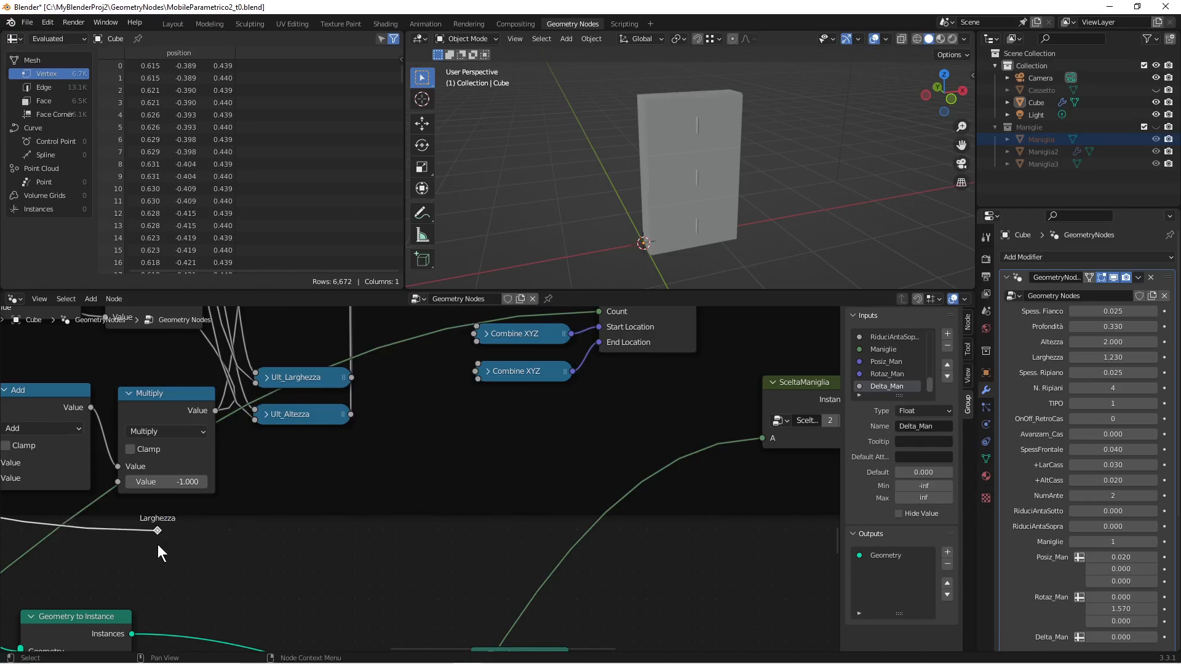
Step: Extend a link from the SpessFrontale reroute to a new Reroute just under Larghezza and label it SpessFrontale
scroll(157, 545, "down", 8)
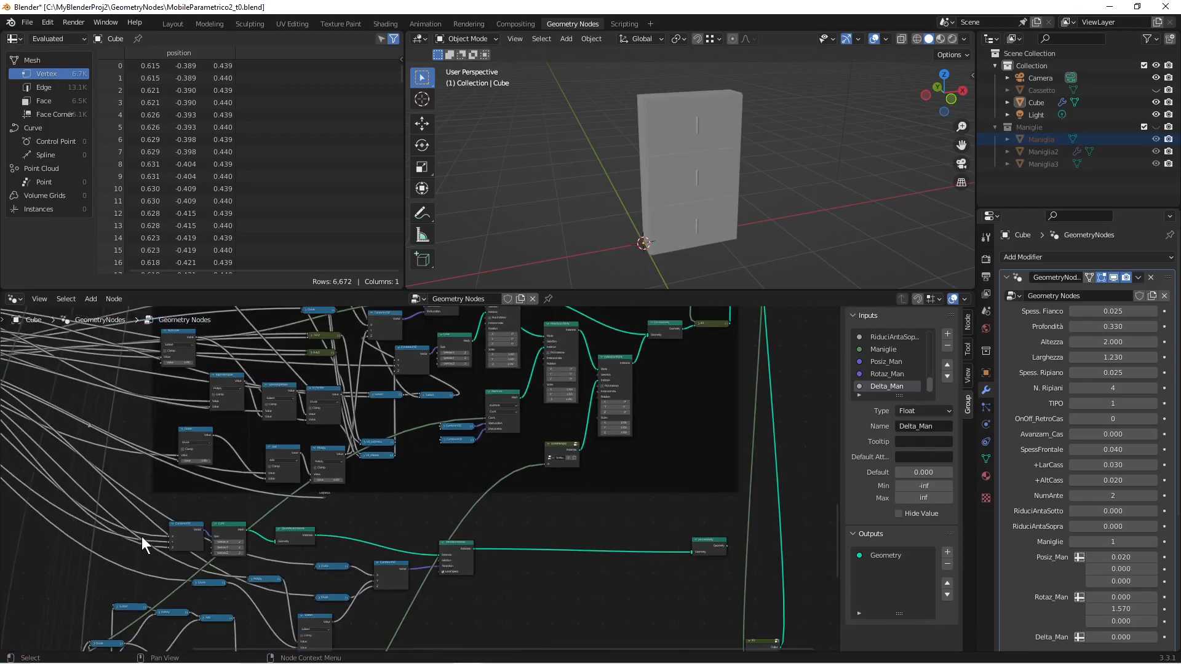
scroll(142, 536, "up", 8)
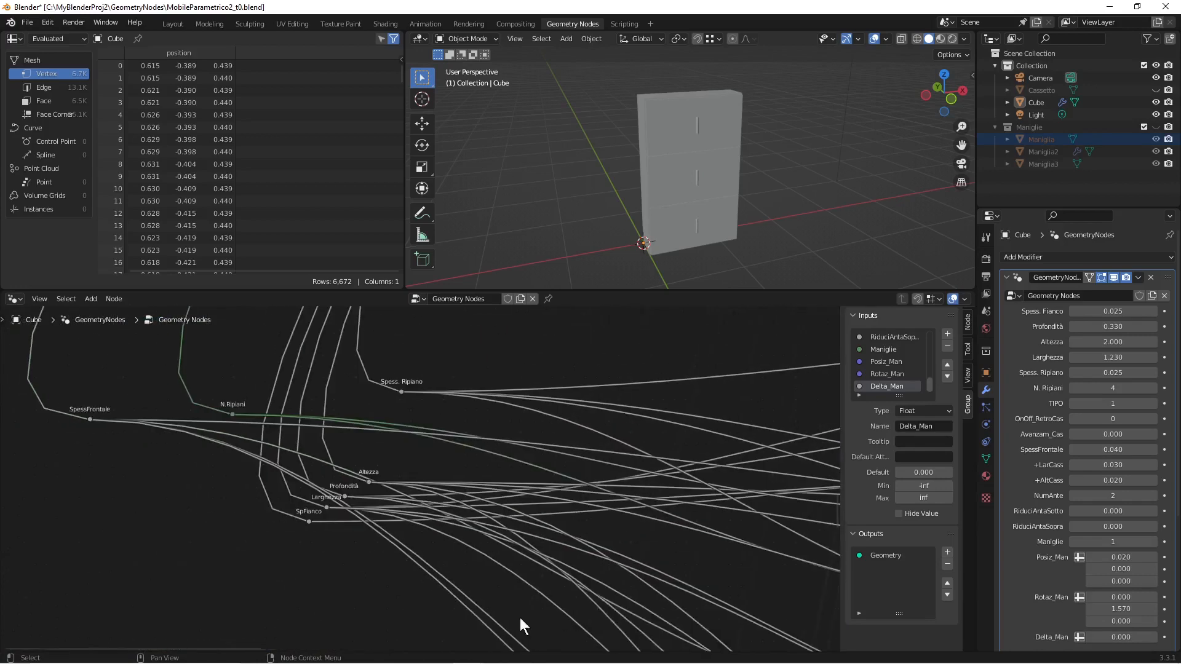
left_click_drag(91, 418, 687, 540)
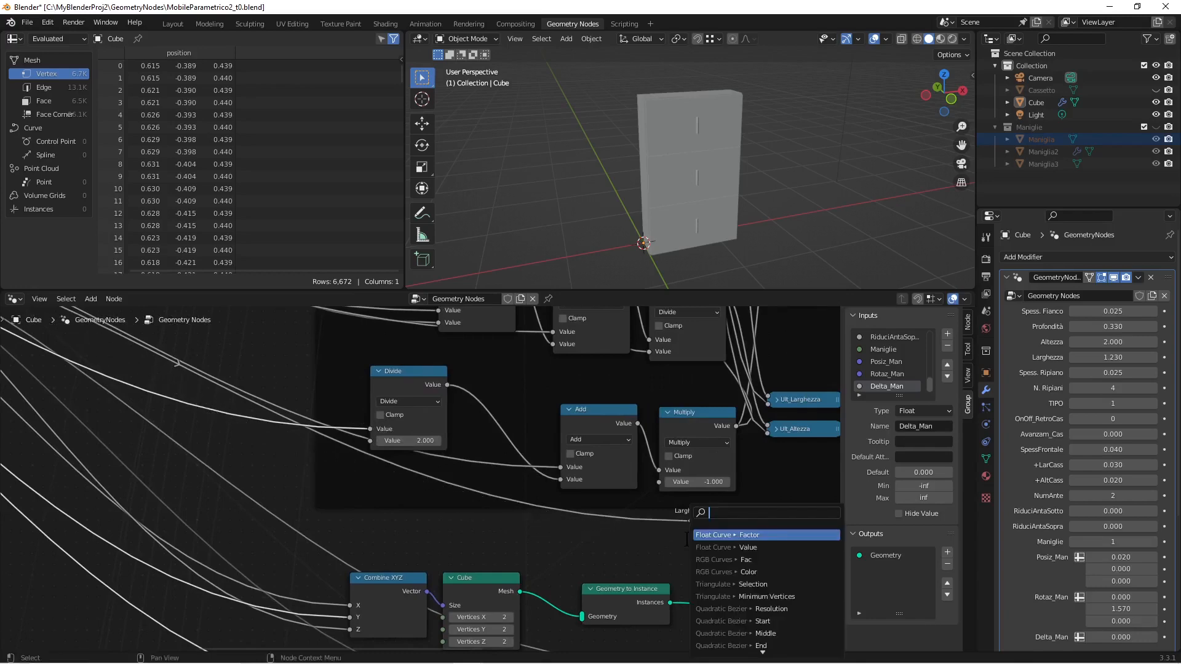
type("rerot")
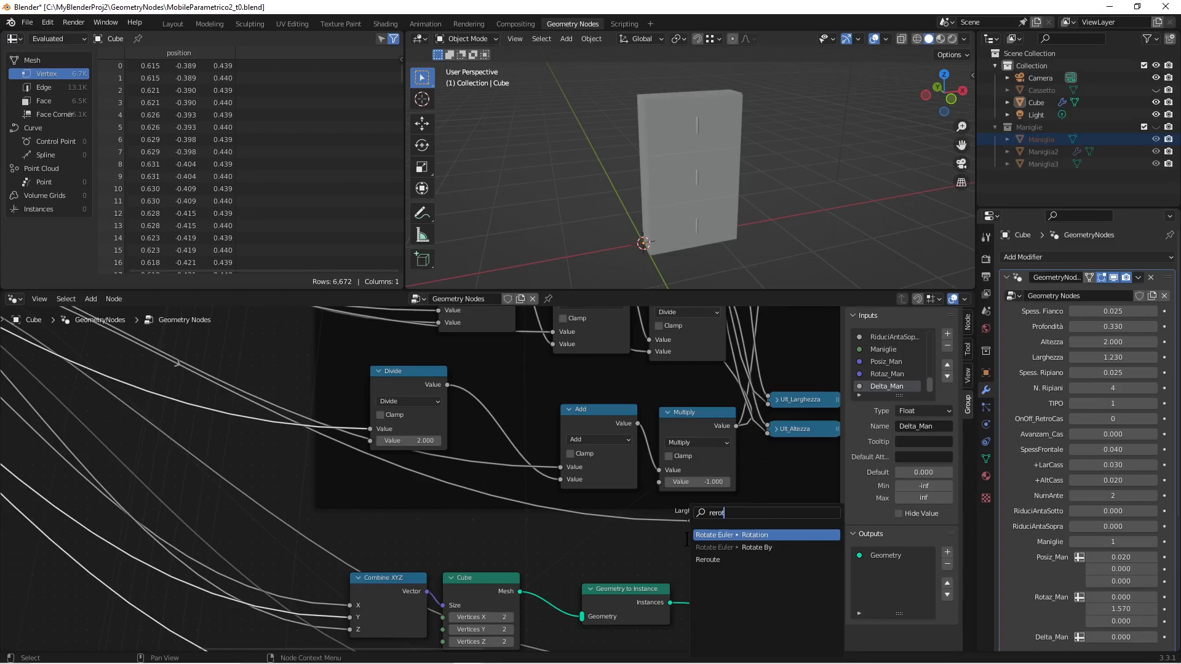
key("BackSpace")
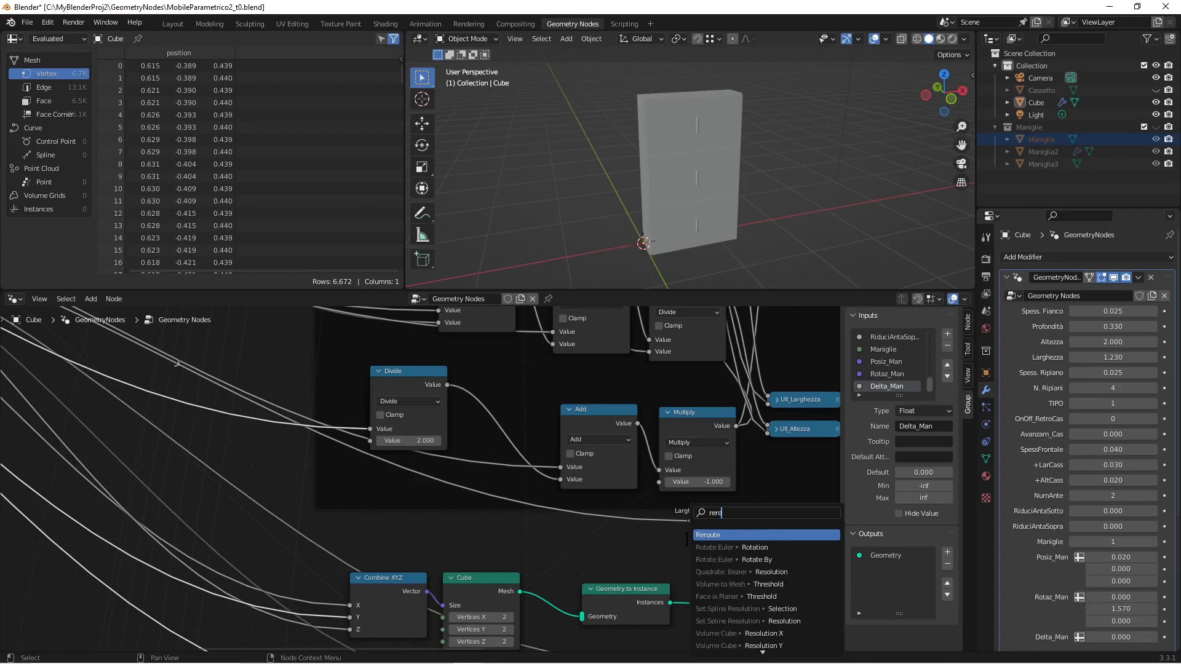
key("Return")
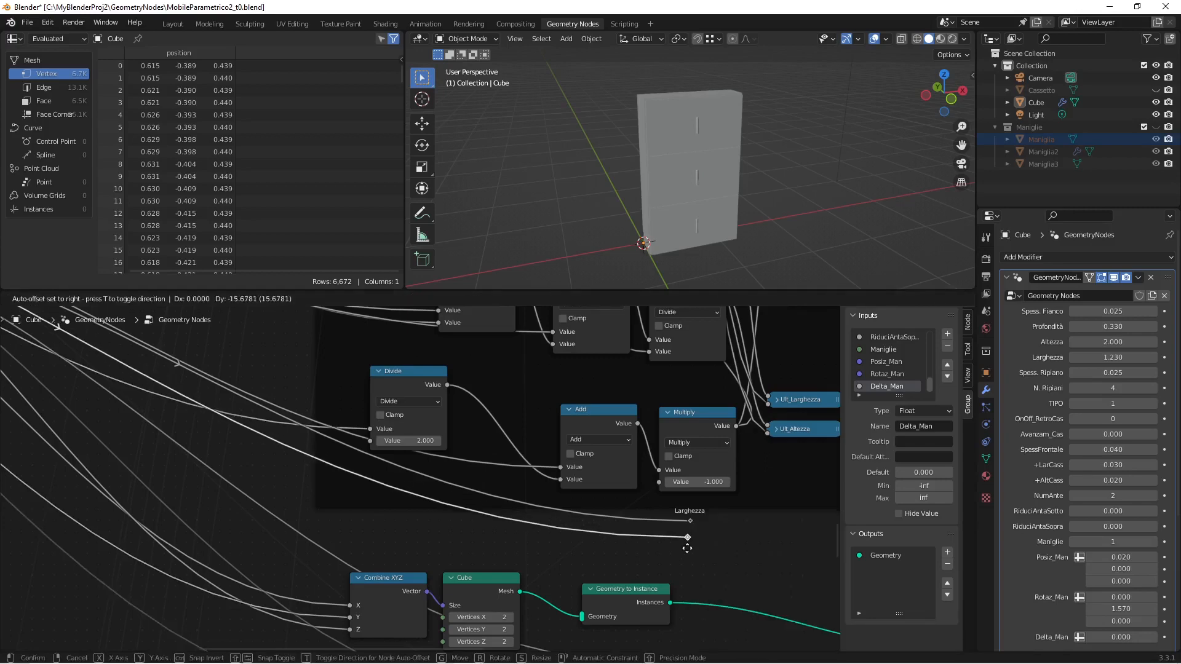
left_click(688, 548)
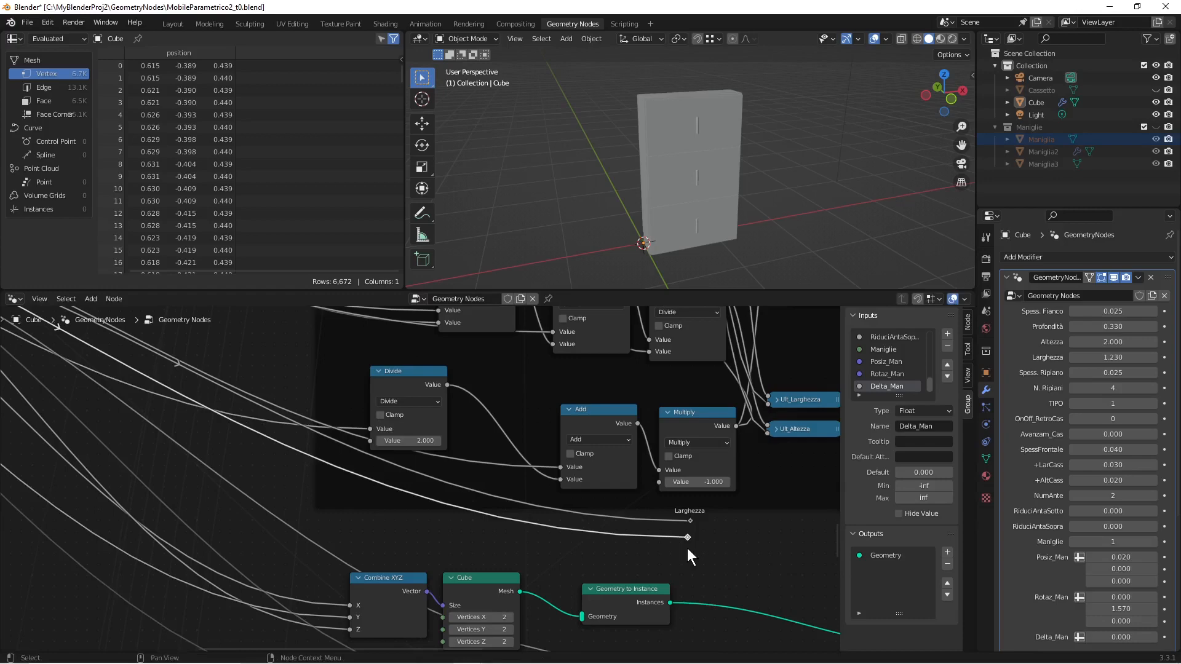
key("F2")
type("SpessFrontale")
key("Return")
Step: Duplicate the Divide node, place the copy below the handle's Combine XYZ nodes, and set its divisor to -2
scroll(687, 548, "down", 2)
middle_click_drag(688, 548, 504, 566)
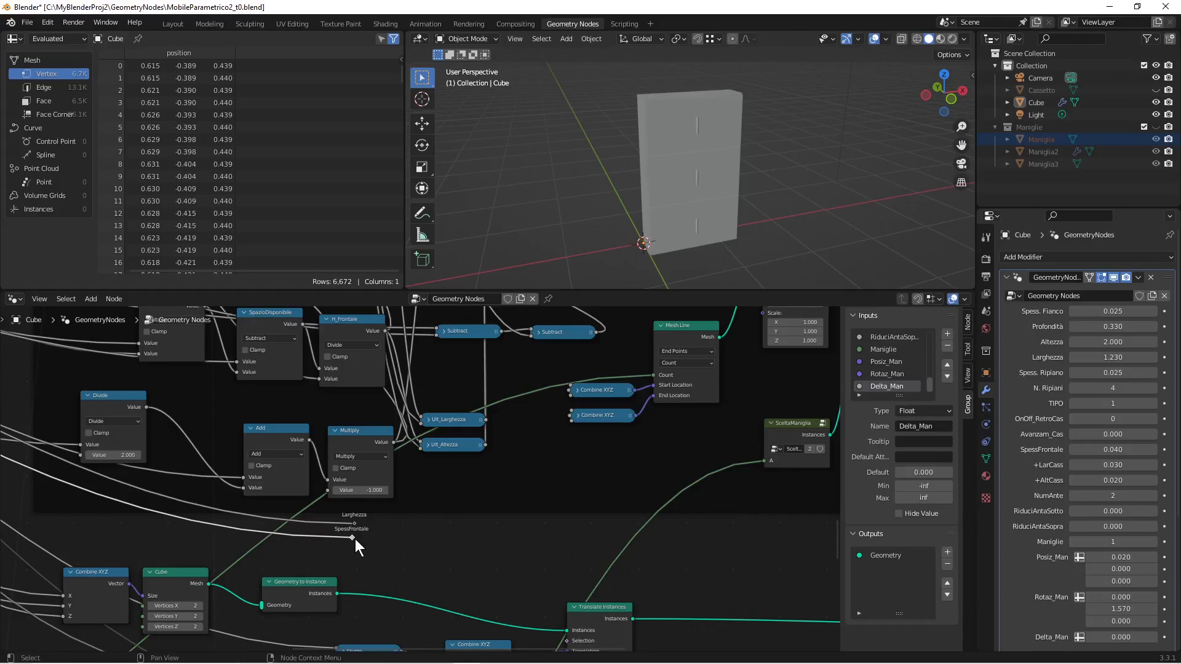
left_click(105, 407)
right_click(104, 407)
left_click(105, 407)
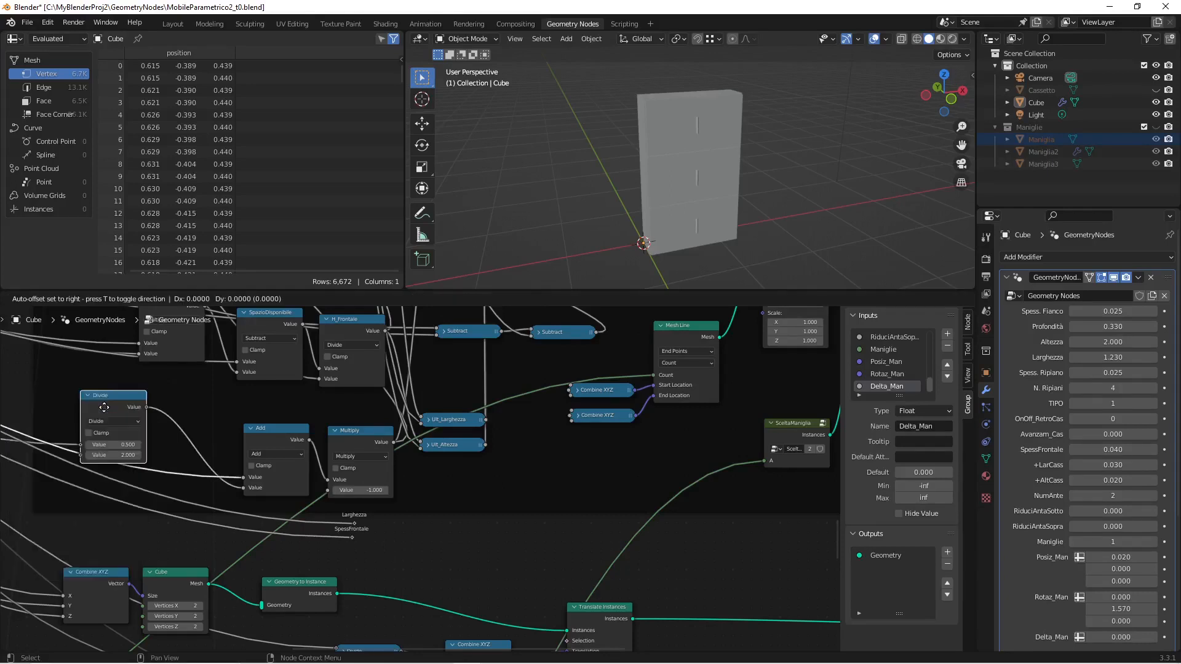
left_click(530, 482)
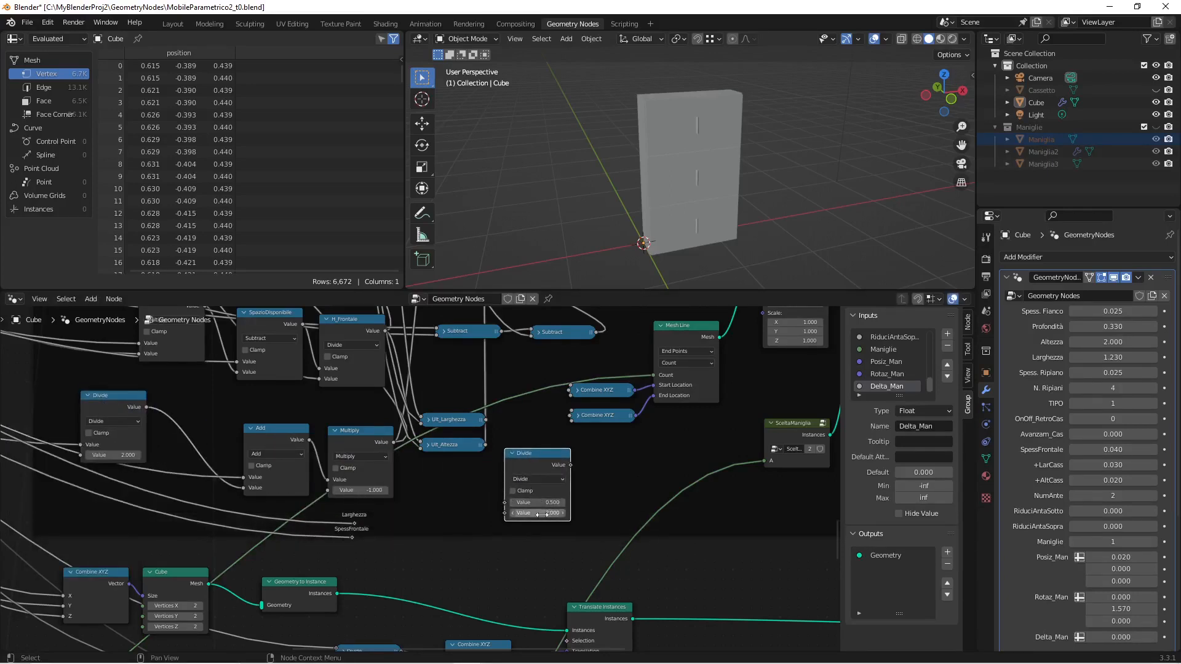
left_click(538, 512)
type("2")
key("Return")
key("minus")
Step: Link SpessFrontale to the new Divide node and its result to the Y input of both handle Combine XYZ nodes
left_click_drag(353, 537, 504, 502)
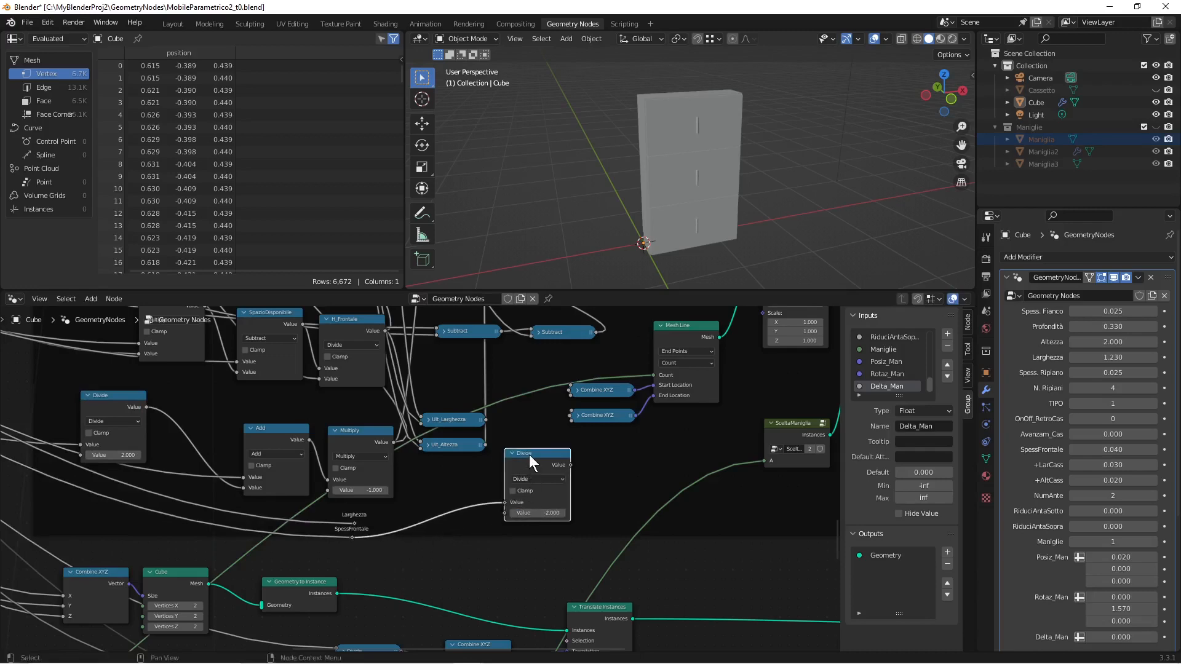
left_click_drag(529, 455, 569, 390)
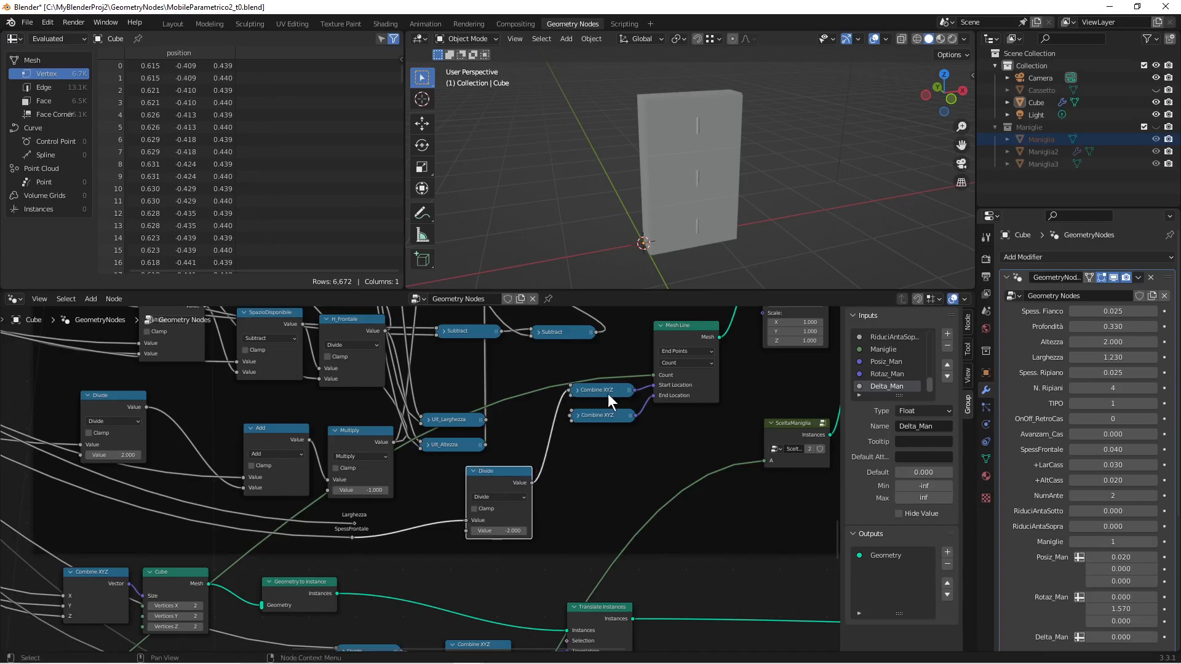
left_click_drag(531, 481, 570, 415)
Step: View the cabinet in wireframe from the right and set SpessFrontale to 0.100 on its modifier to test the handle offset
middle_click_drag(779, 217, 673, 208)
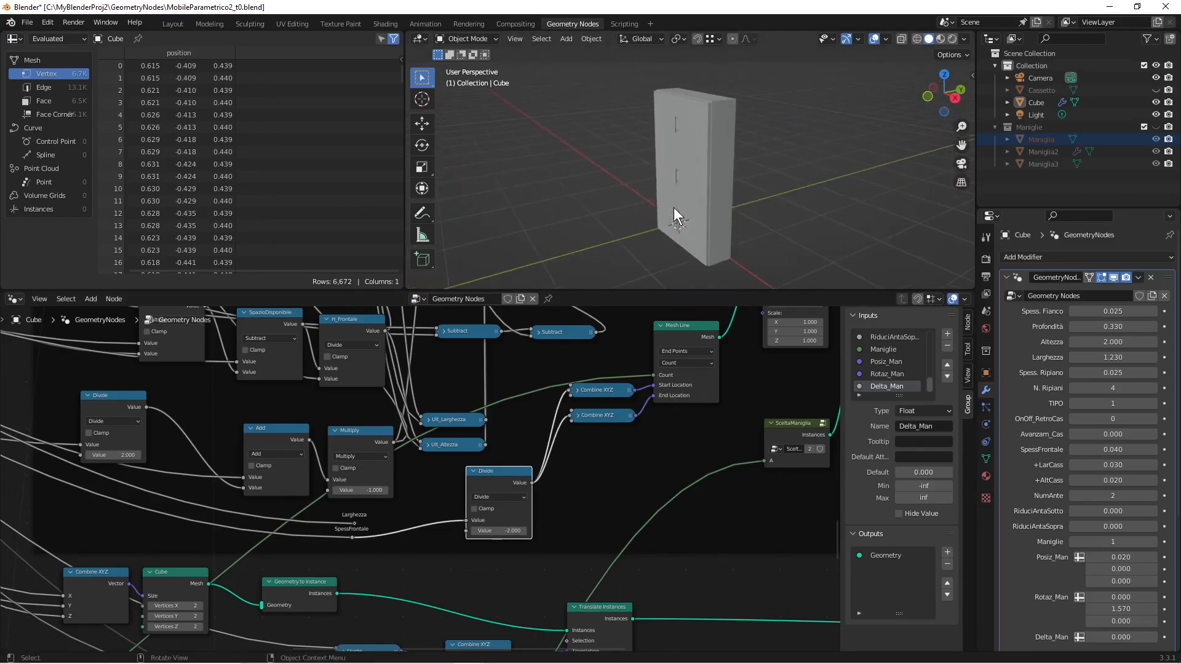
key("KP_3")
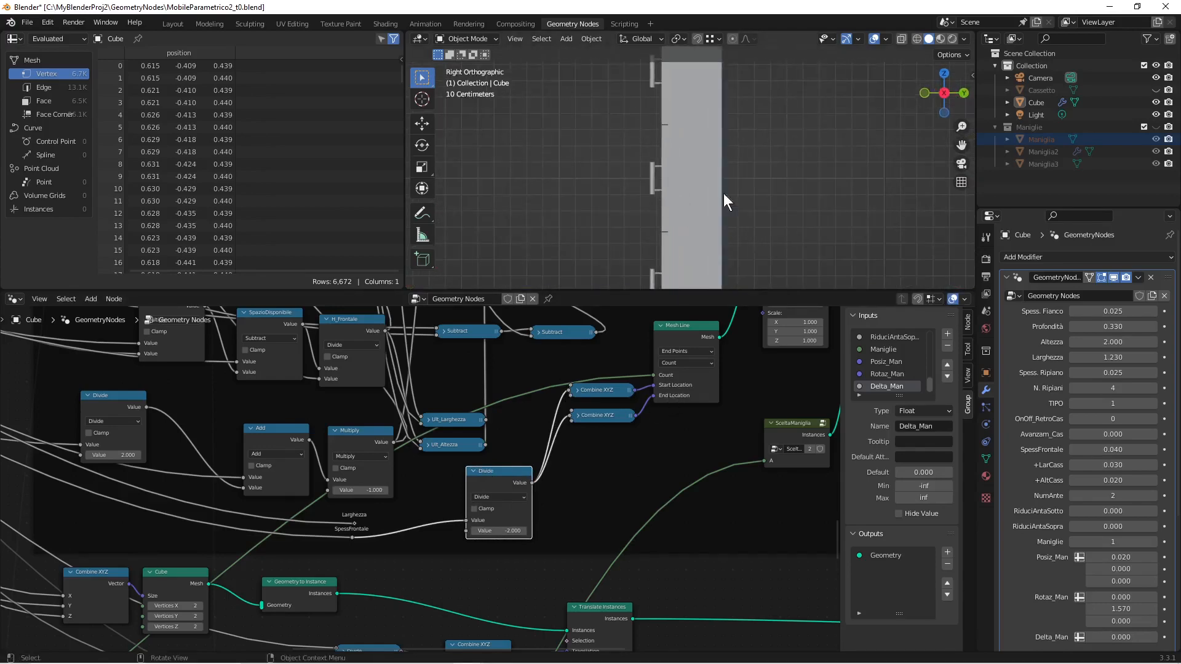
left_click(917, 40)
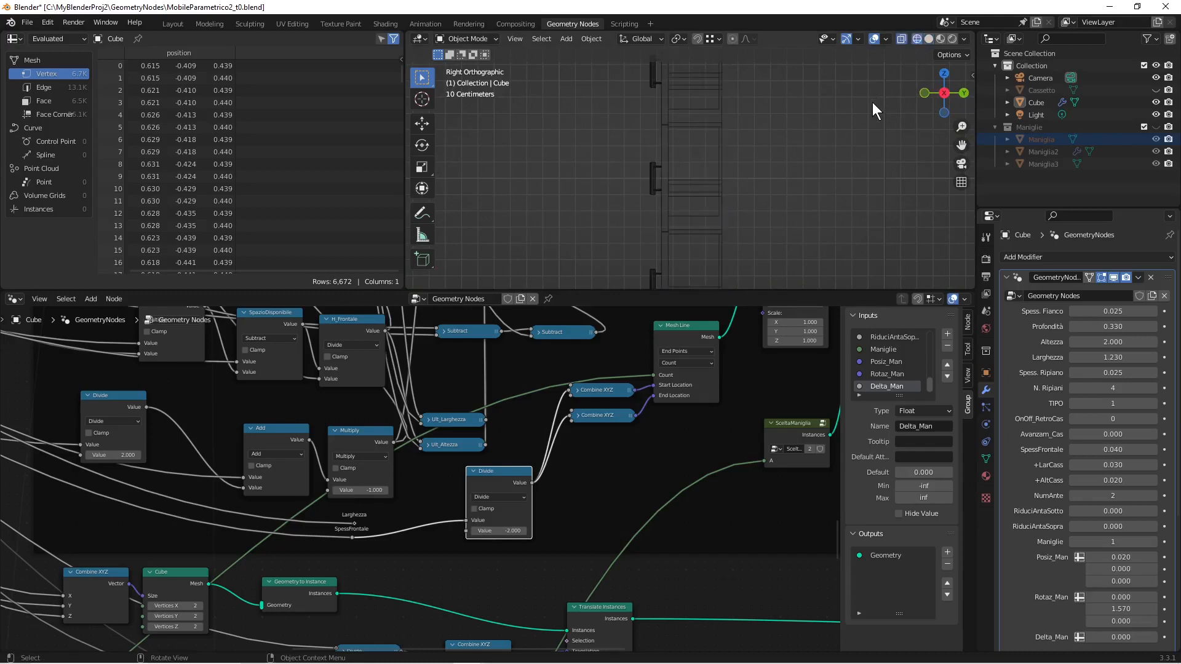
middle_click_drag(862, 109, 813, 190, "shift")
scroll(814, 190, "up", 3)
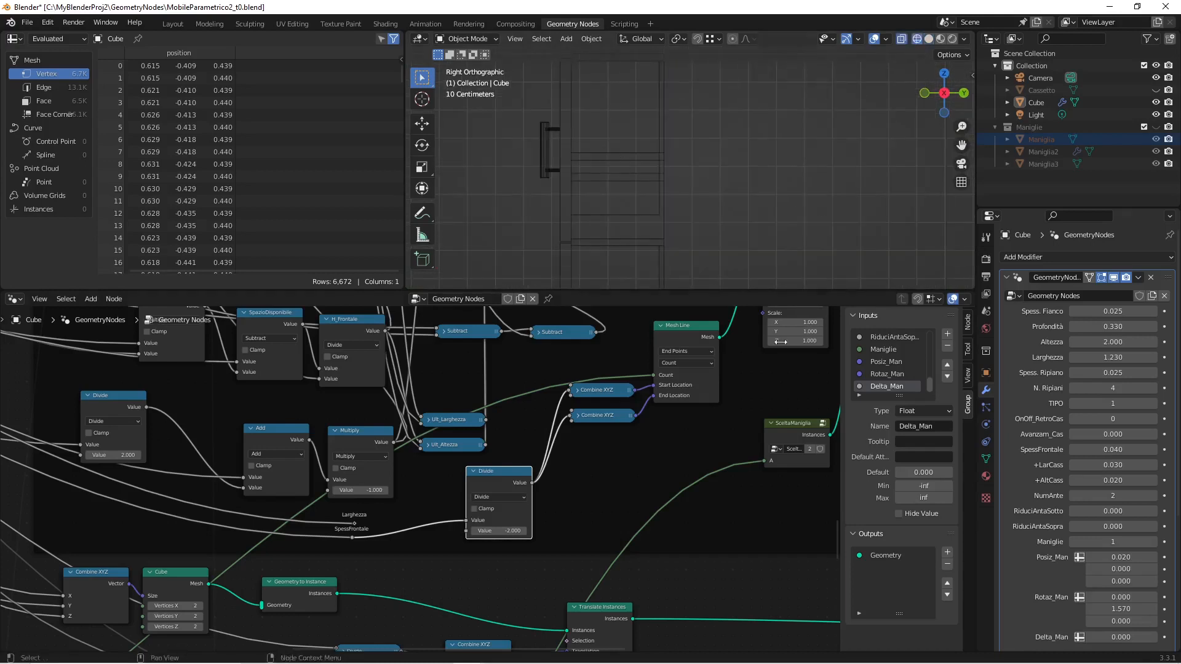
left_click_drag(1072, 449, 1115, 449)
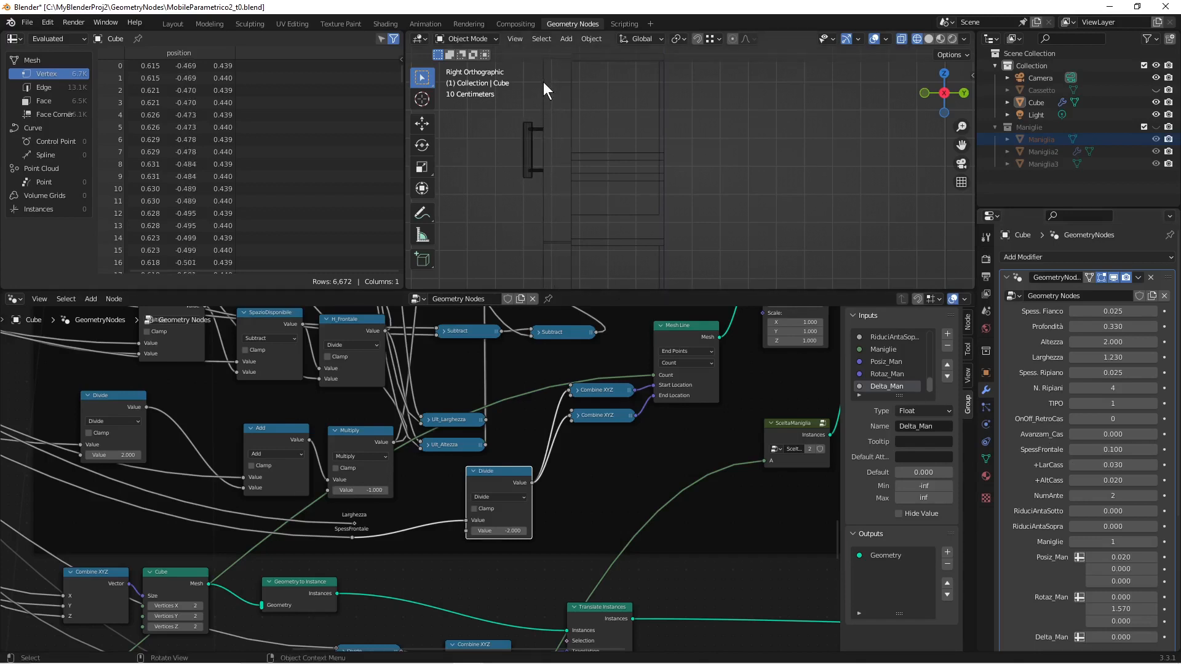
middle_click_drag(549, 226, 660, 223)
Step: Delete the node chain below the drawer-front frame, including its Combine XYZ, Cube, Geometry to Instance, Translate Instances and math nodes
scroll(503, 594, "down", 1)
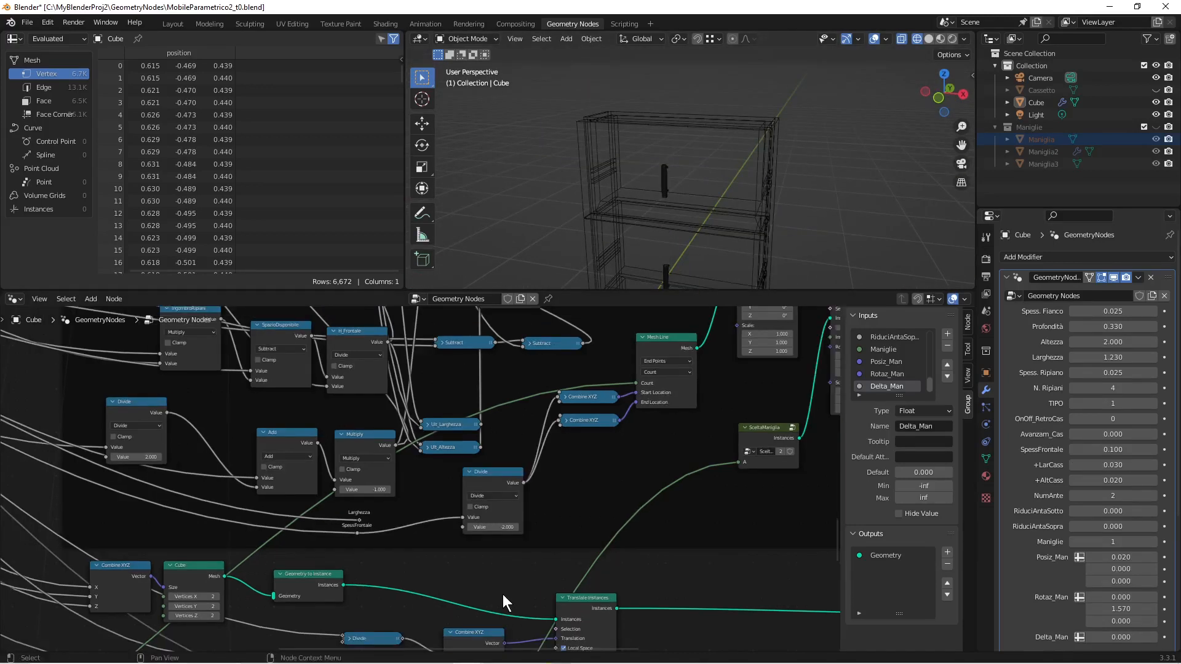
scroll(503, 594, "down", 4)
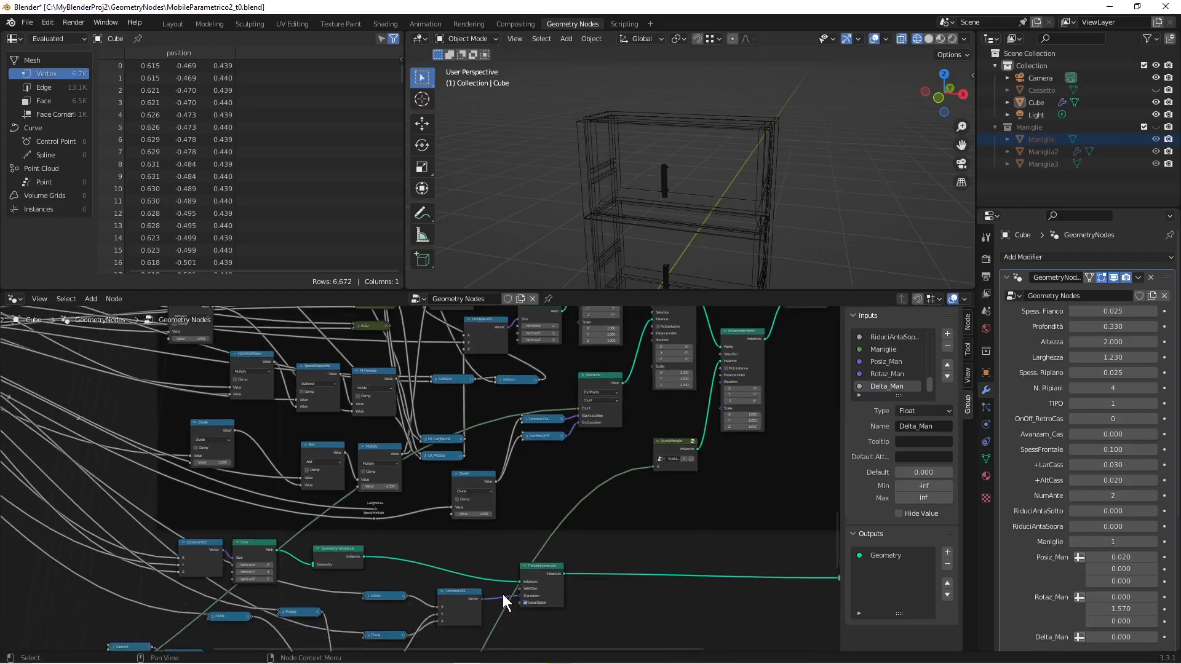
scroll(551, 569, "up", 1)
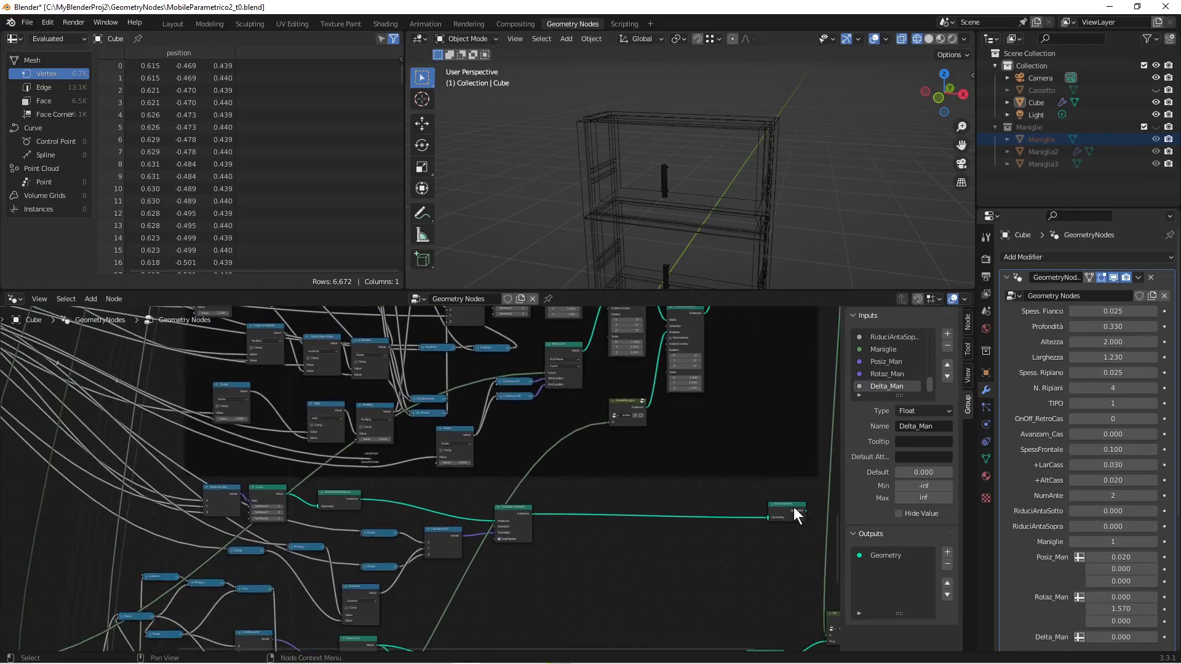
key("c")
left_click_drag(800, 516, 741, 529)
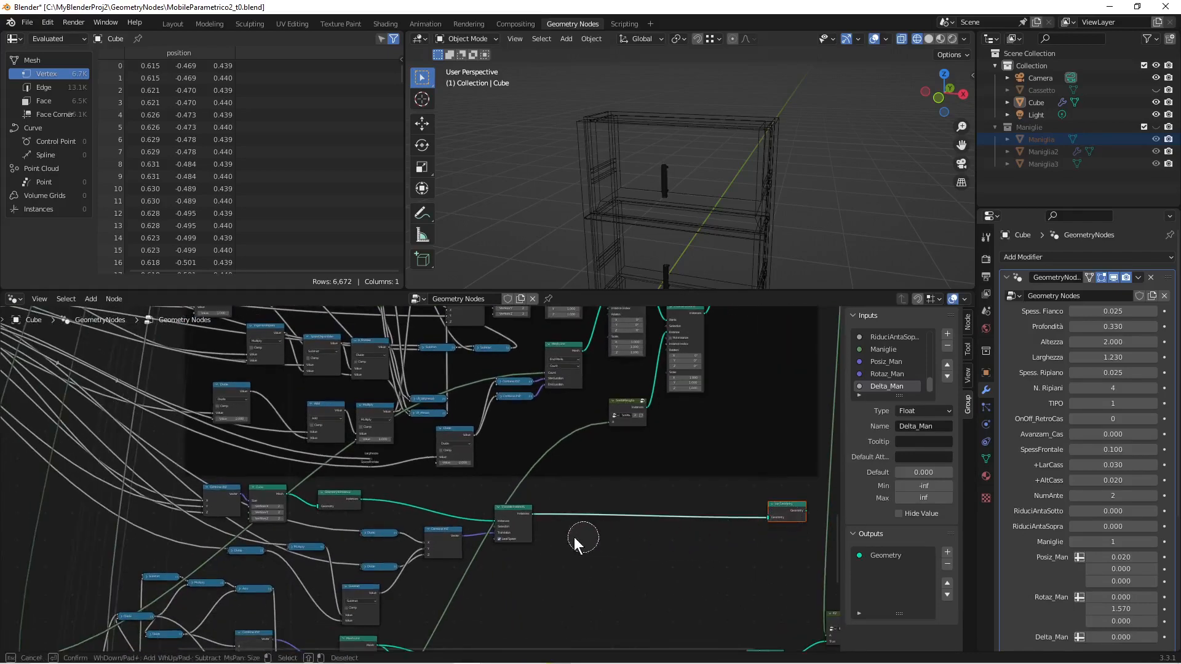
mouse_move(573, 537)
left_mouse_down()
mouse_move(435, 540)
mouse_move(343, 514)
mouse_move(238, 513)
mouse_move(252, 541)
mouse_move(368, 559)
mouse_move(371, 579)
left_mouse_up()
key("Escape")
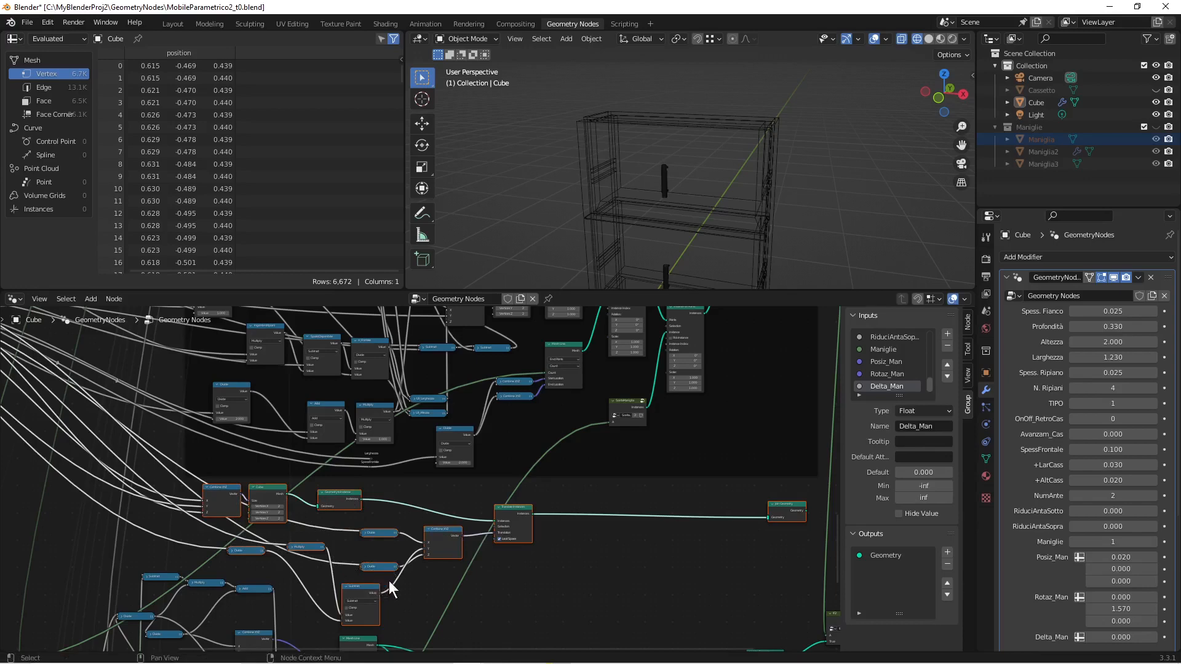
key("Delete")
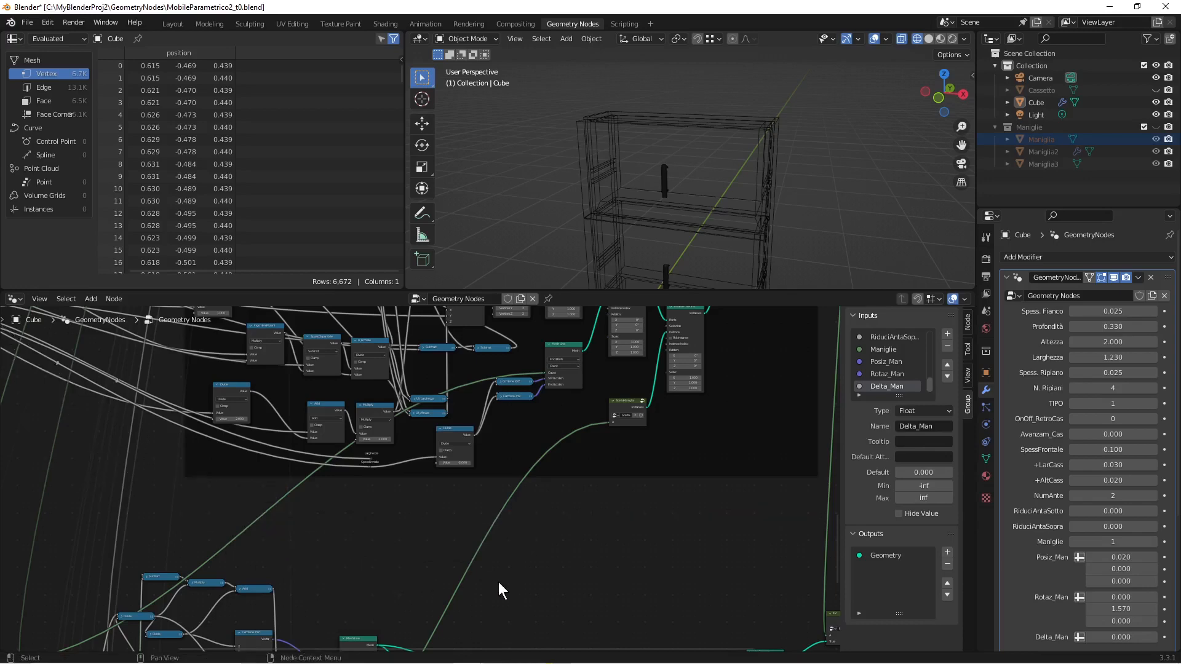
scroll(691, 456, "up", 1)
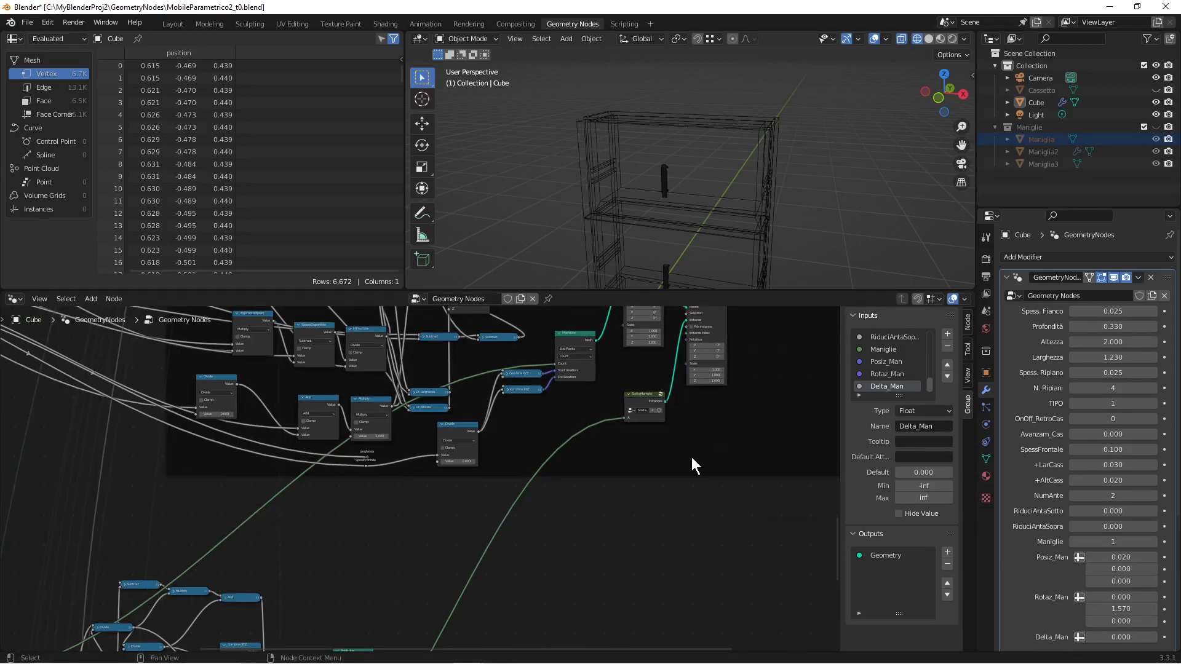
scroll(691, 456, "down", 4)
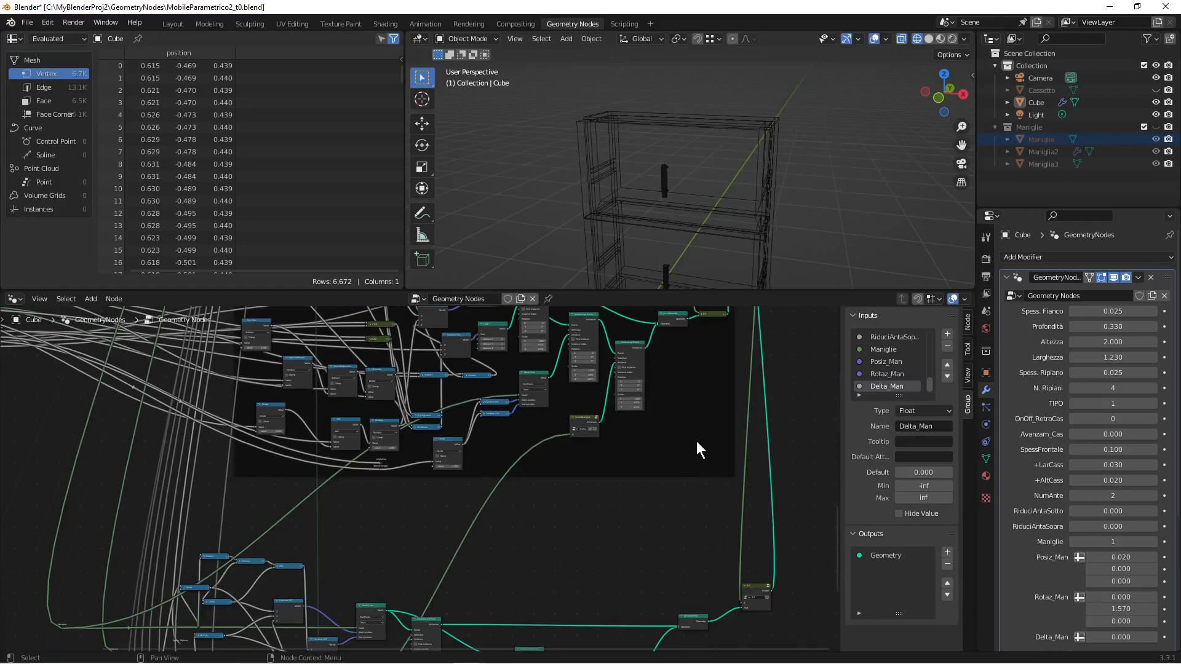
Step: Move the handle's Combine XYZ, Mesh Line and instancing nodes farther right to make room for more math nodes
left_click_drag(696, 441, 482, 325)
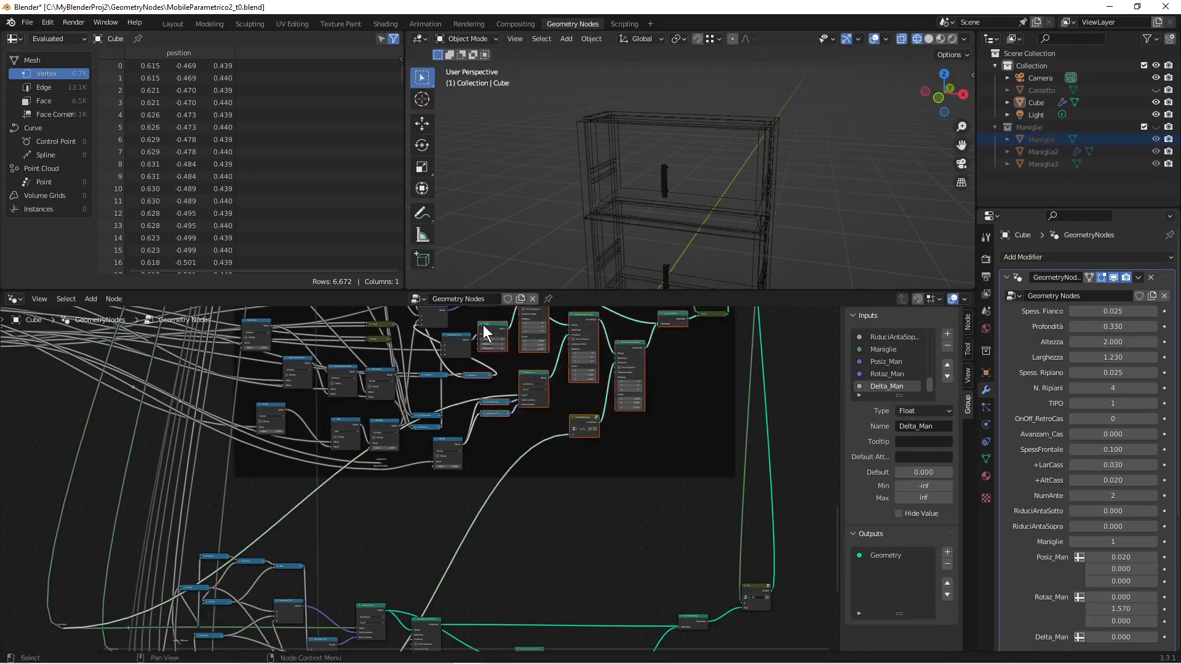
key("c")
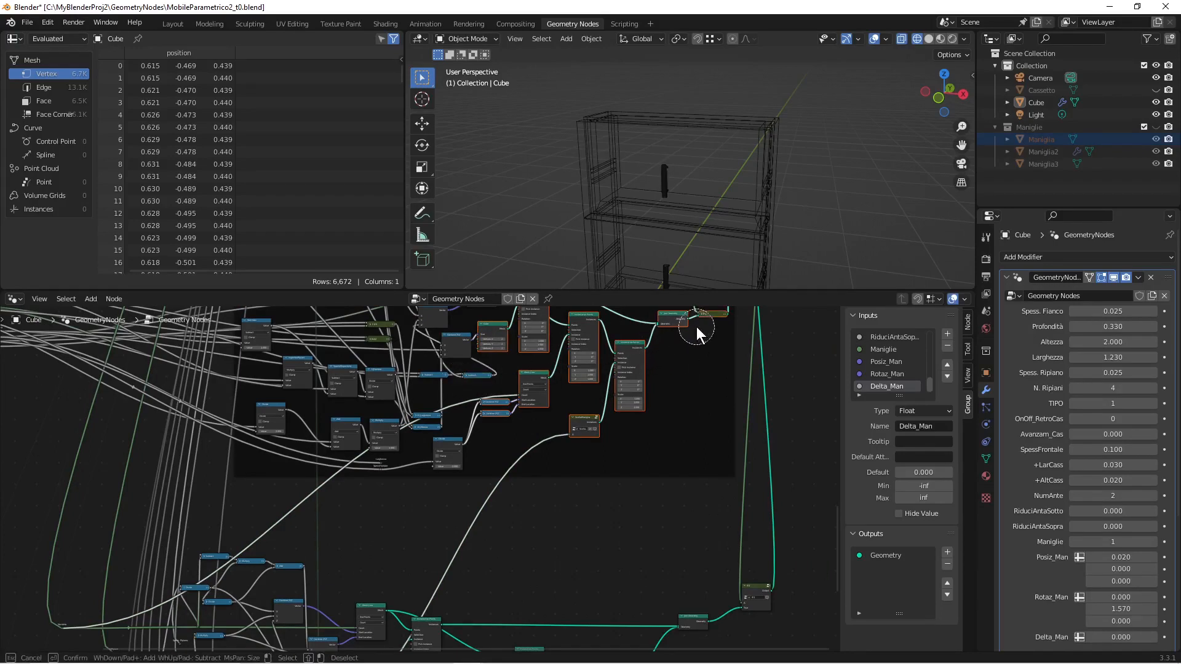
key("Escape")
key("g")
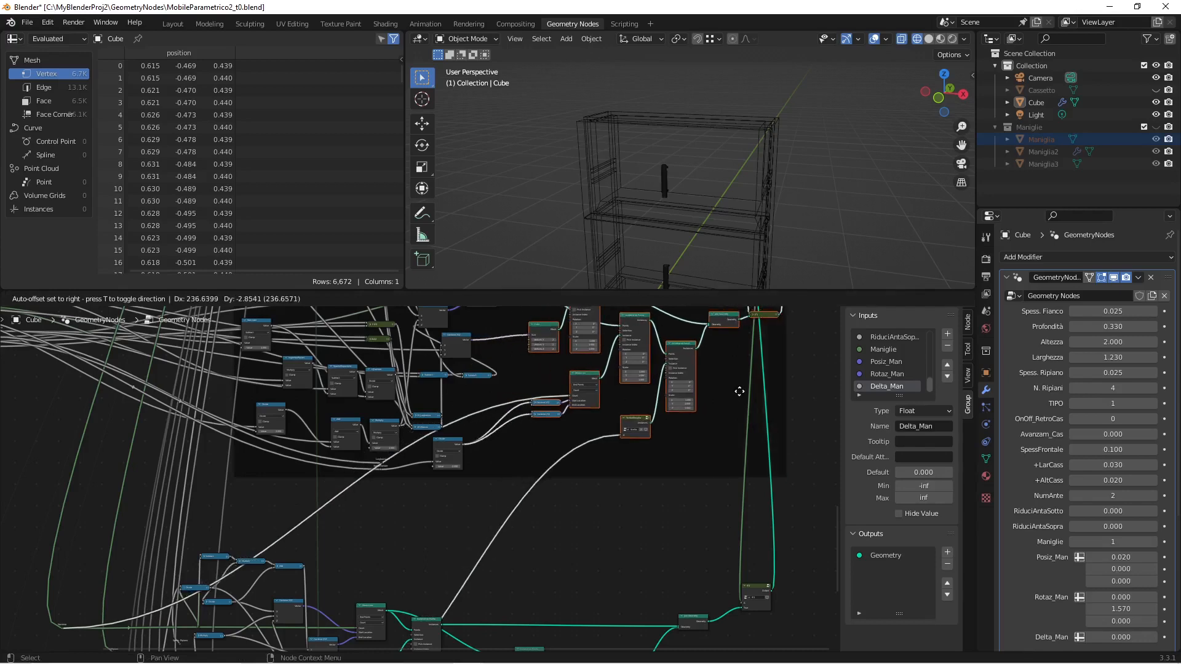
left_click(775, 394)
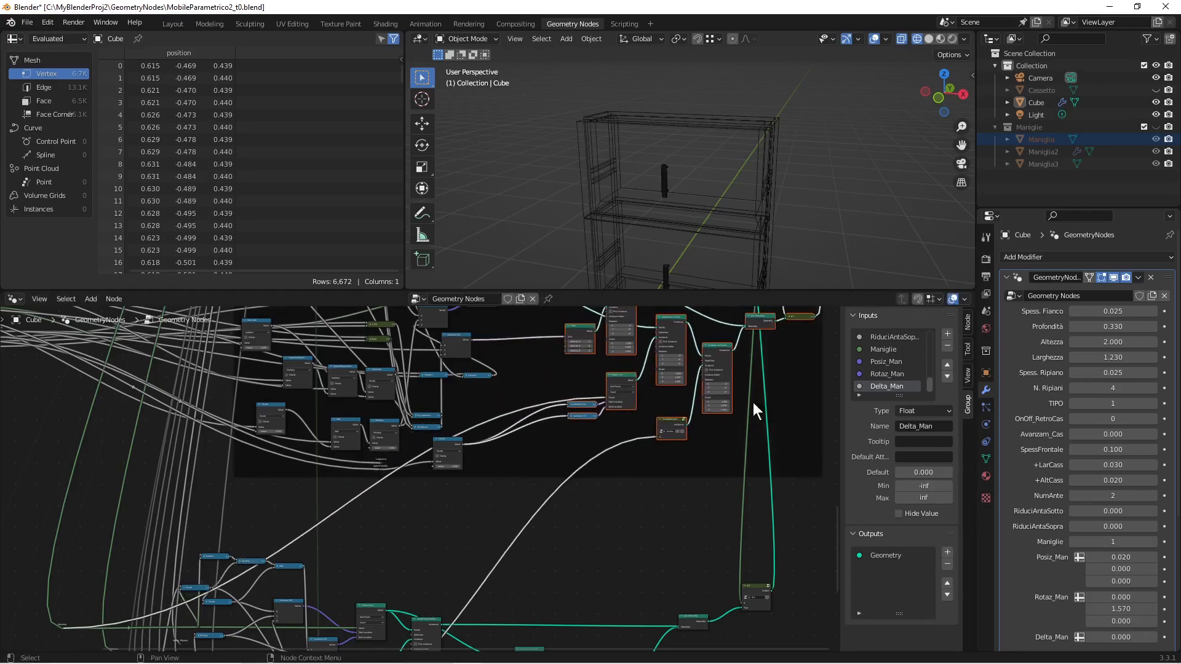
Step: Duplicate the -2 Divide node, link Larghezza to its first input, and link a reroute on the NumAnte Count link to its second
scroll(520, 459, "up", 3)
scroll(522, 459, "up", 2)
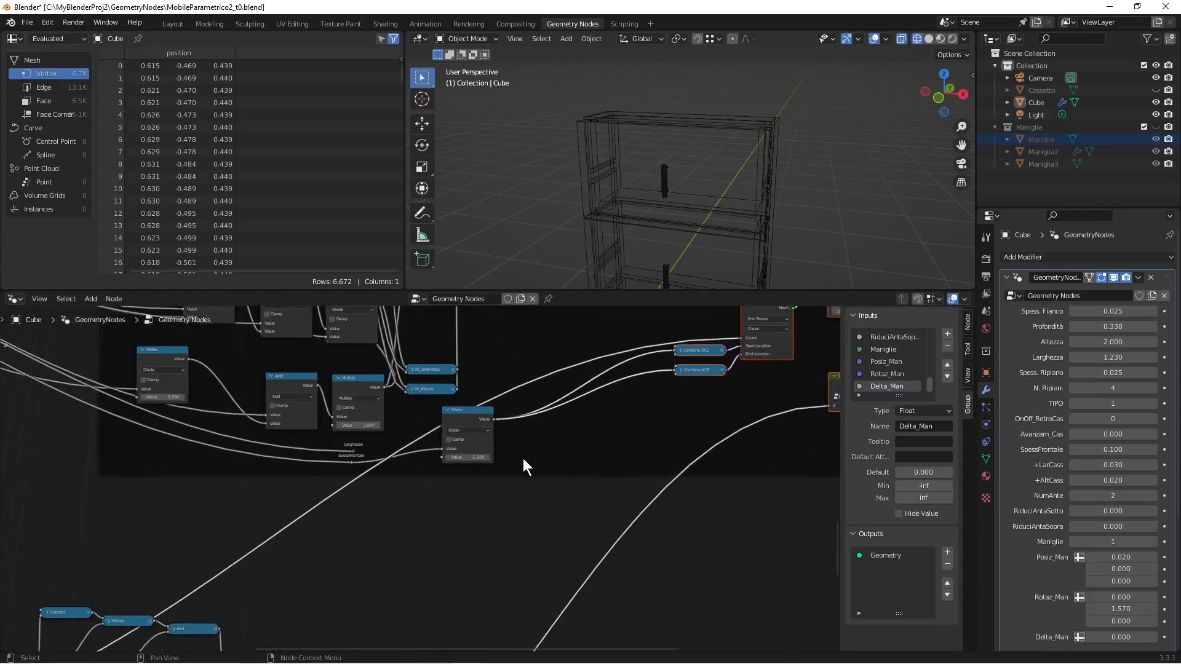
right_click(459, 408)
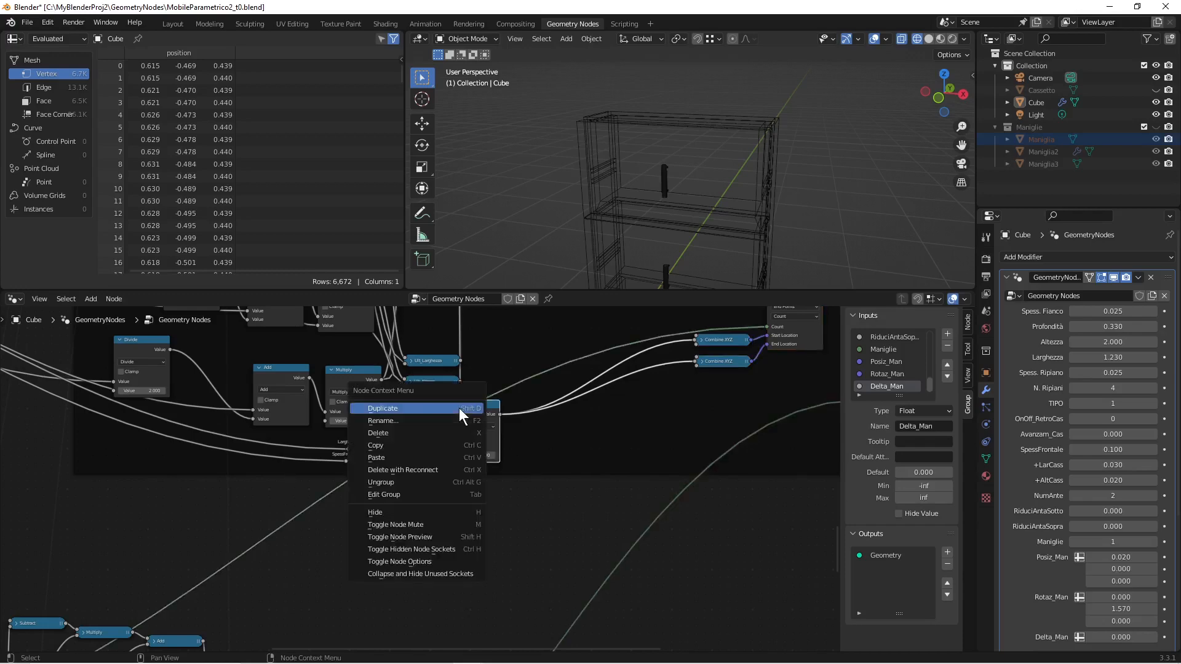
left_click(459, 410)
left_click(555, 429)
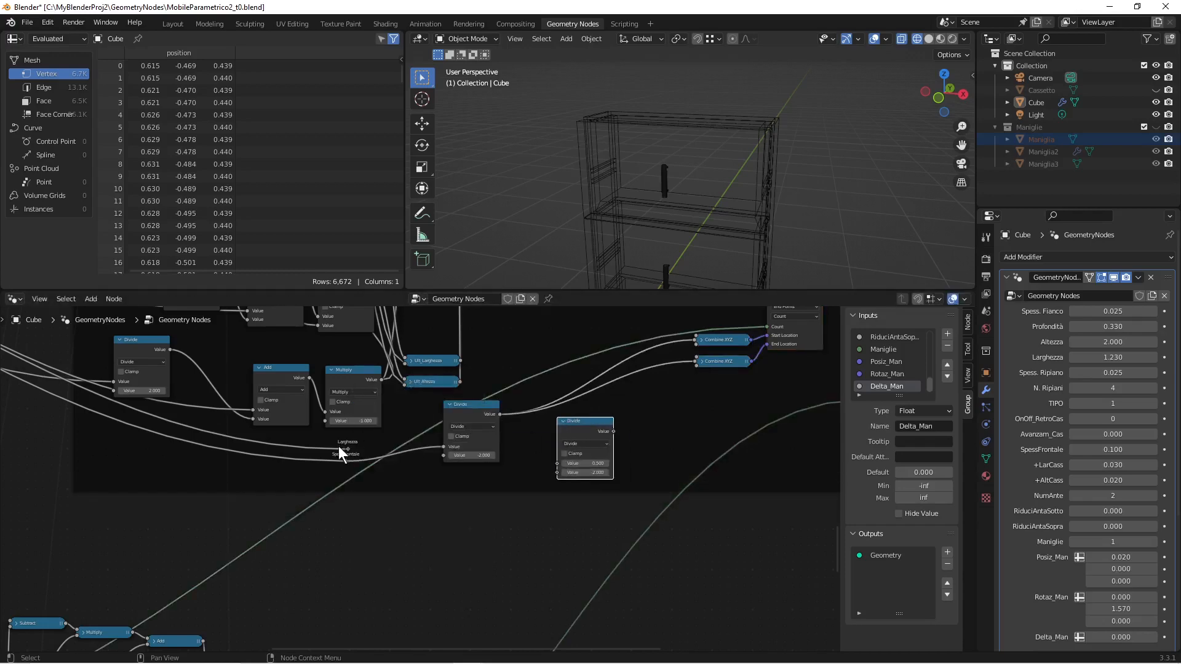
left_click_drag(345, 449, 557, 463)
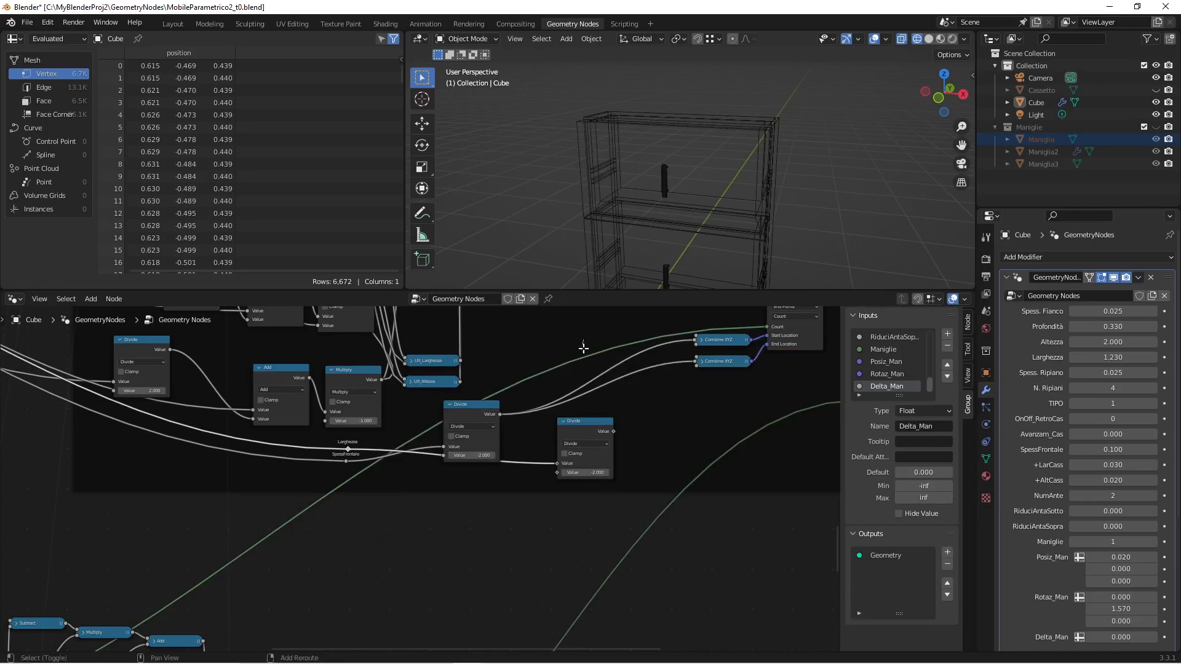
right_click_drag(583, 339, 586, 360, "shift")
left_click_drag(585, 356, 552, 474)
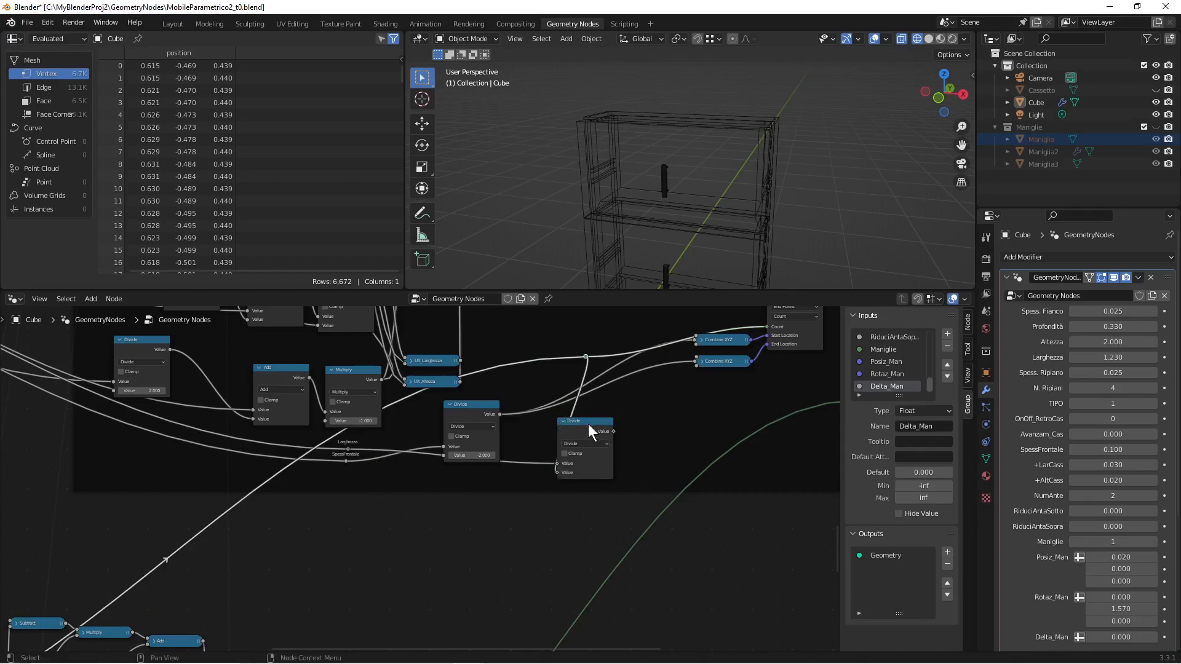
left_click_drag(598, 422, 628, 416)
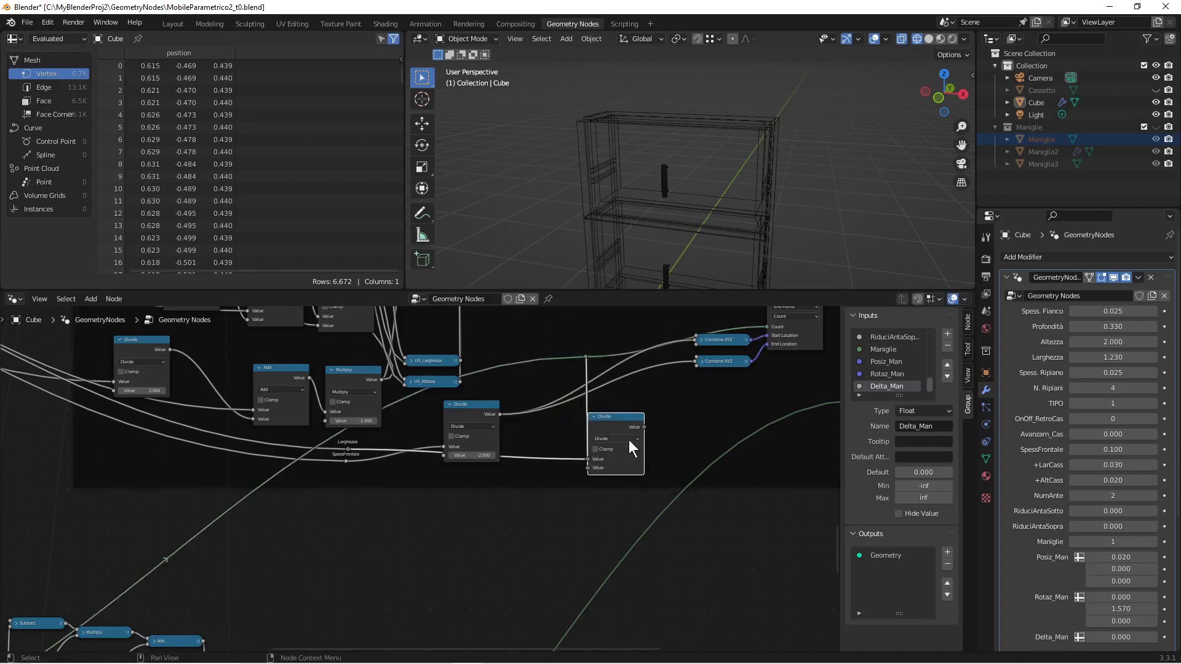
Step: Duplicate the Larghezza/NumAnte Divide, feed the original's result into the copy, and set the copy's divisor to 2
right_click(612, 422)
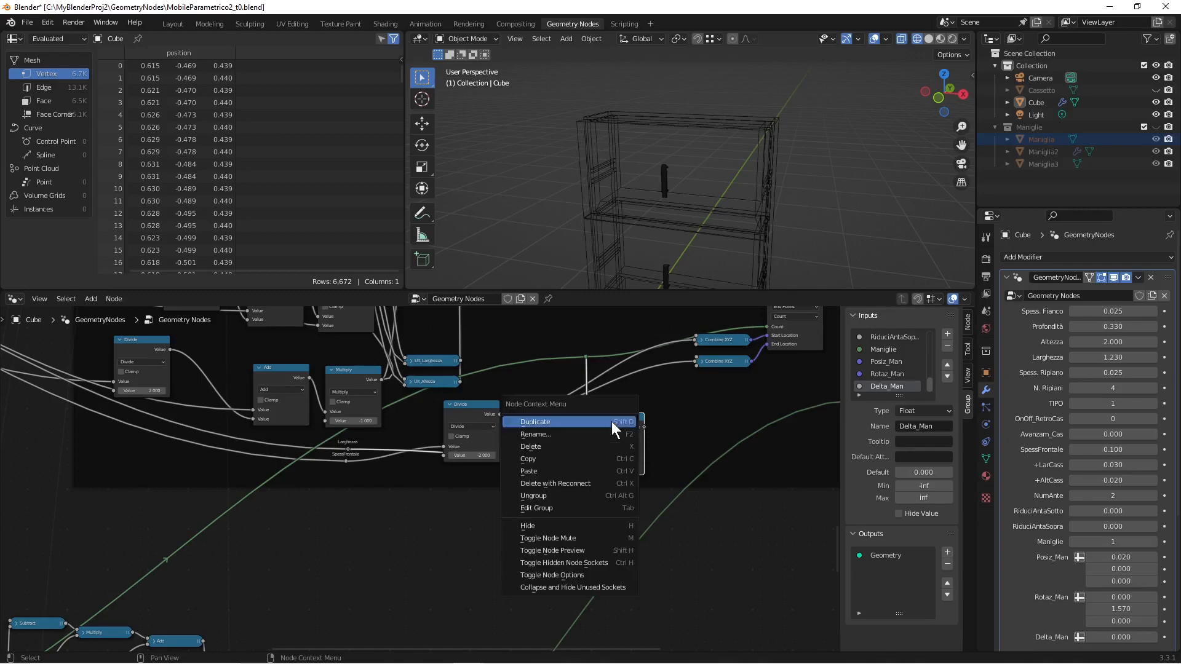
left_click(611, 423)
left_click(679, 400)
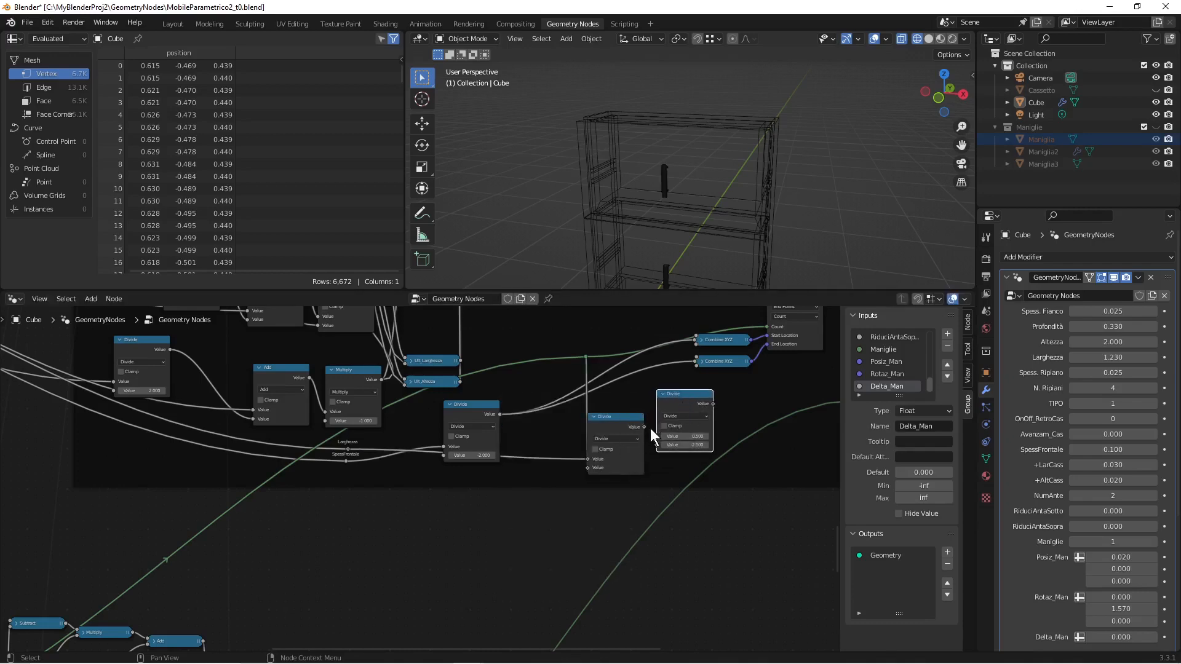
left_click_drag(644, 427, 657, 436)
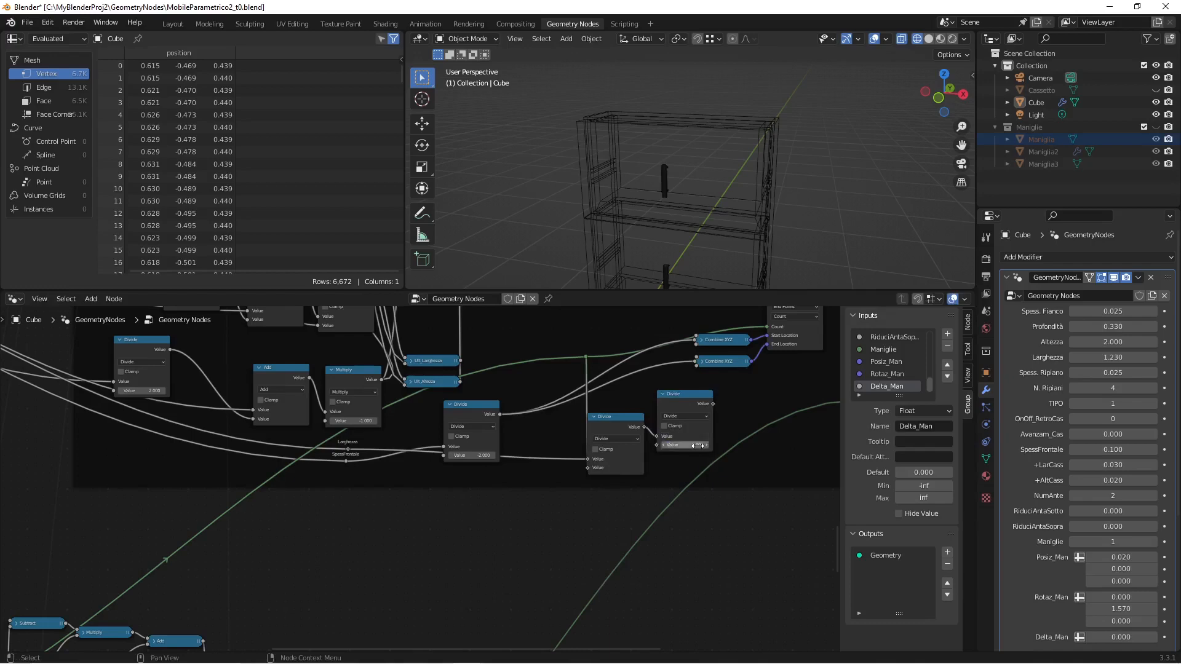
left_click_drag(684, 407, 677, 406)
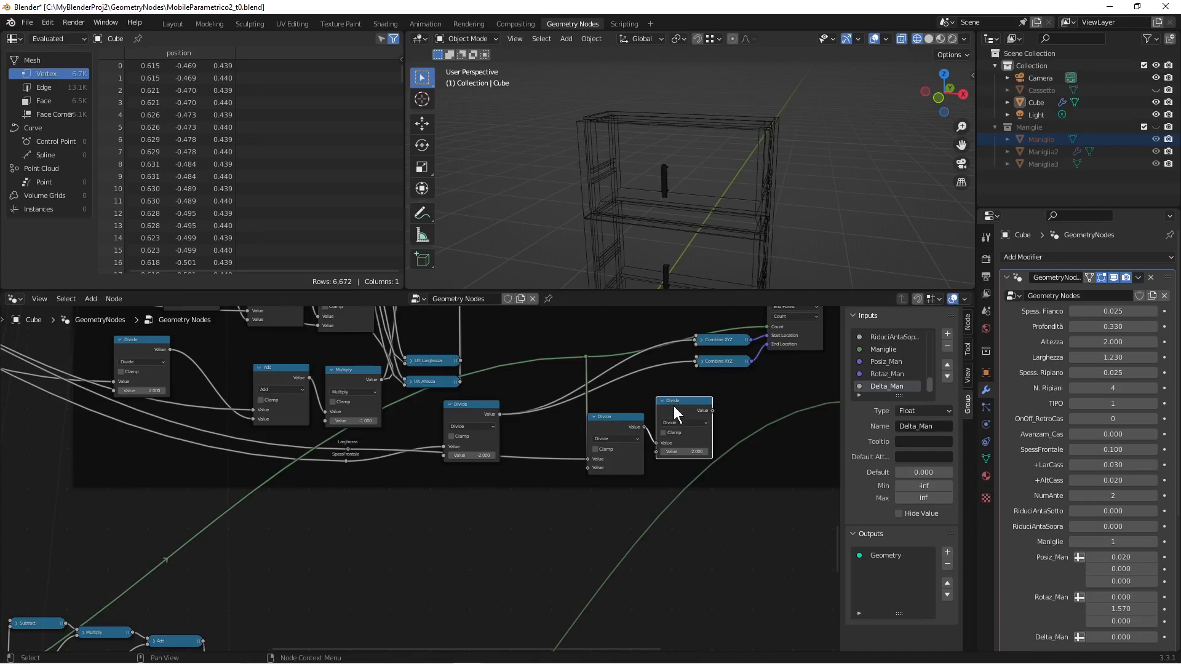
Step: Duplicate the SpessFrontale Divide node, place the collapsed copy below the upper Subtract node, and link Larghezza to its first input
left_click(460, 414)
right_click(460, 415)
left_click(462, 416)
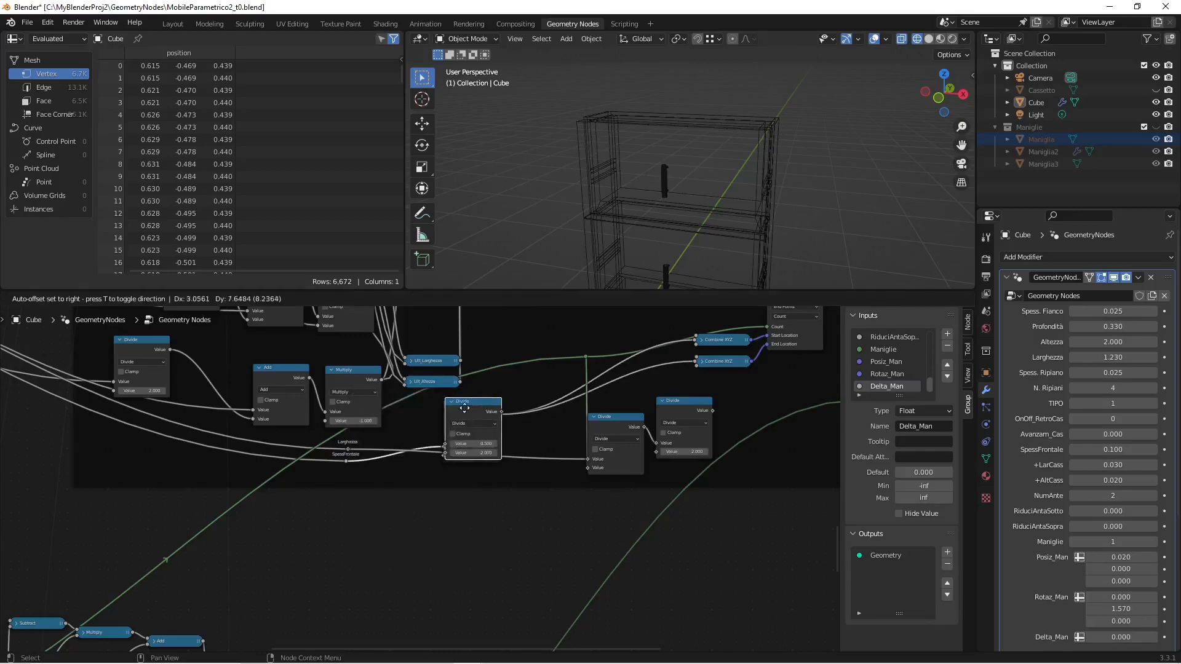
left_click(514, 305)
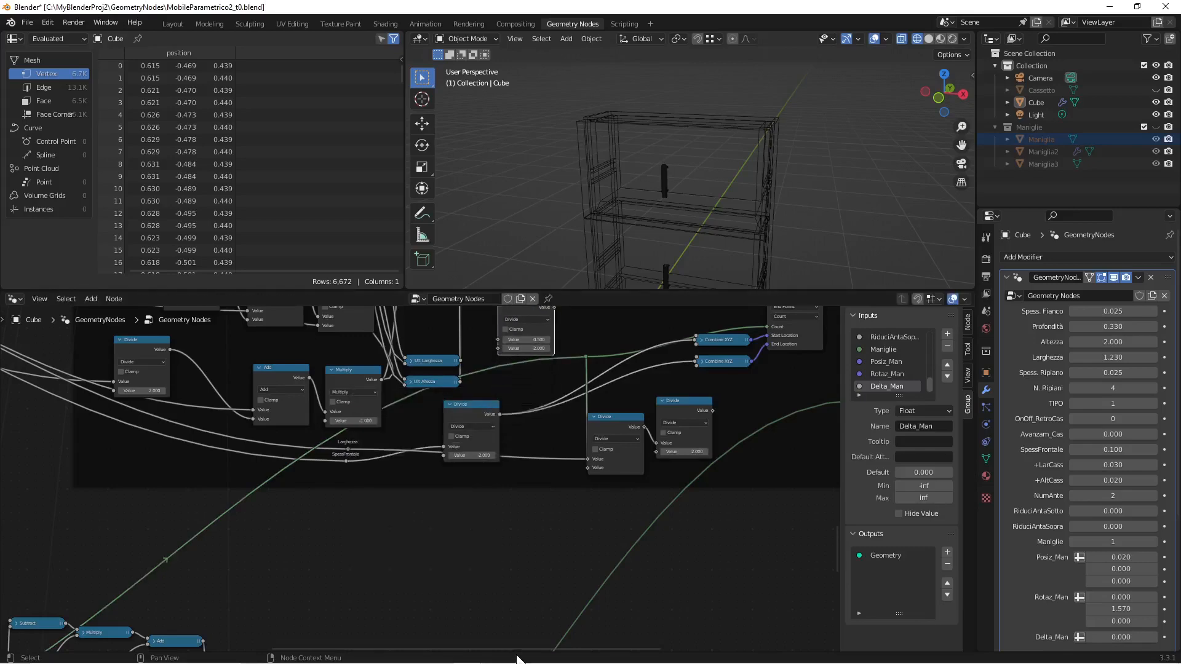
scroll(533, 560, "down", 4)
middle_click_drag(526, 529, 489, 611)
scroll(489, 611, "up", 6)
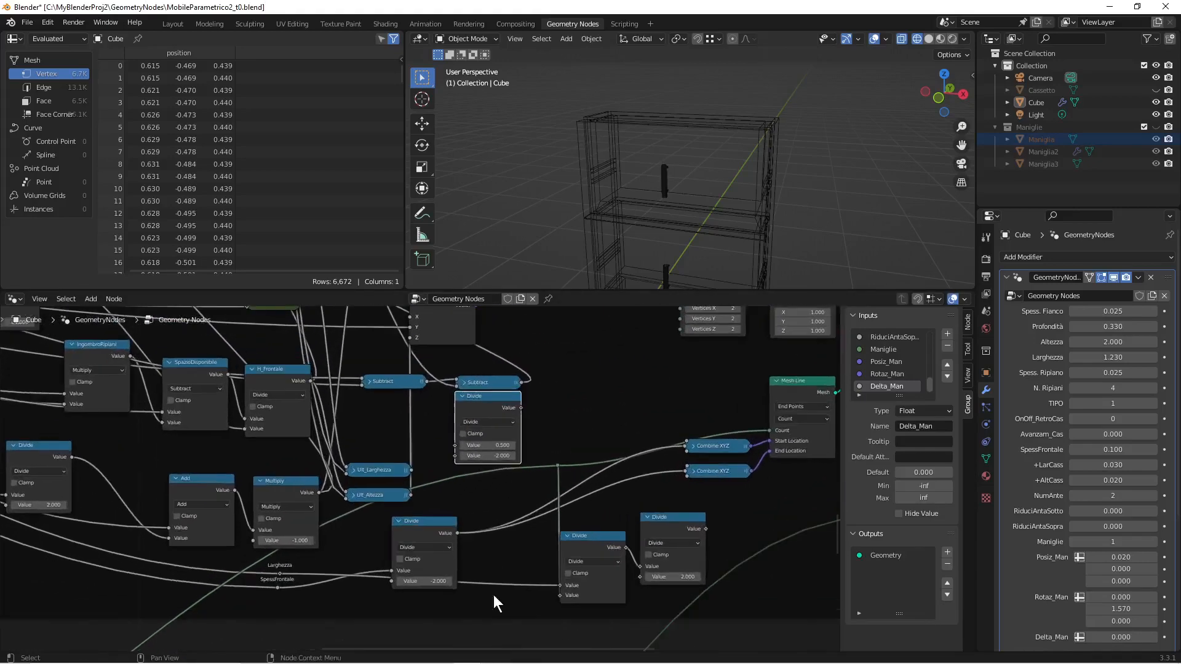
left_click(462, 396)
left_click_drag(481, 396, 484, 428)
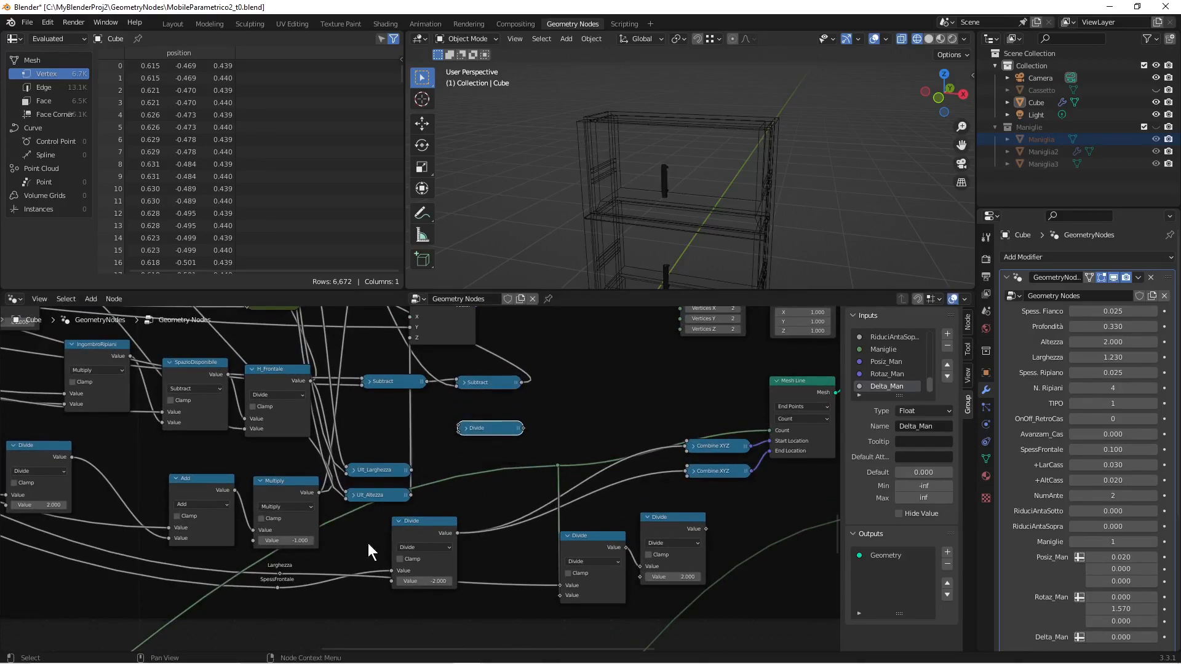
left_click_drag(283, 573, 458, 428)
Step: Duplicate the collapsed Divide node to its right, switch the copy's operation to Add, and collapse it
right_click(496, 432)
left_click(492, 434)
left_click(589, 411)
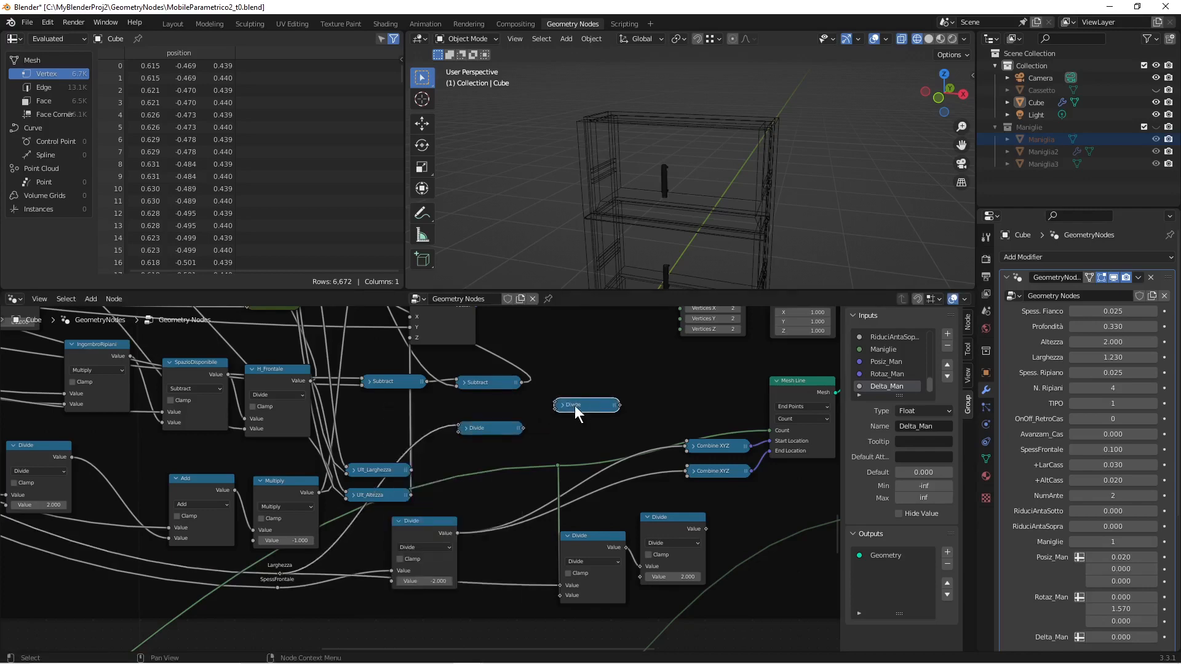
left_click(564, 404)
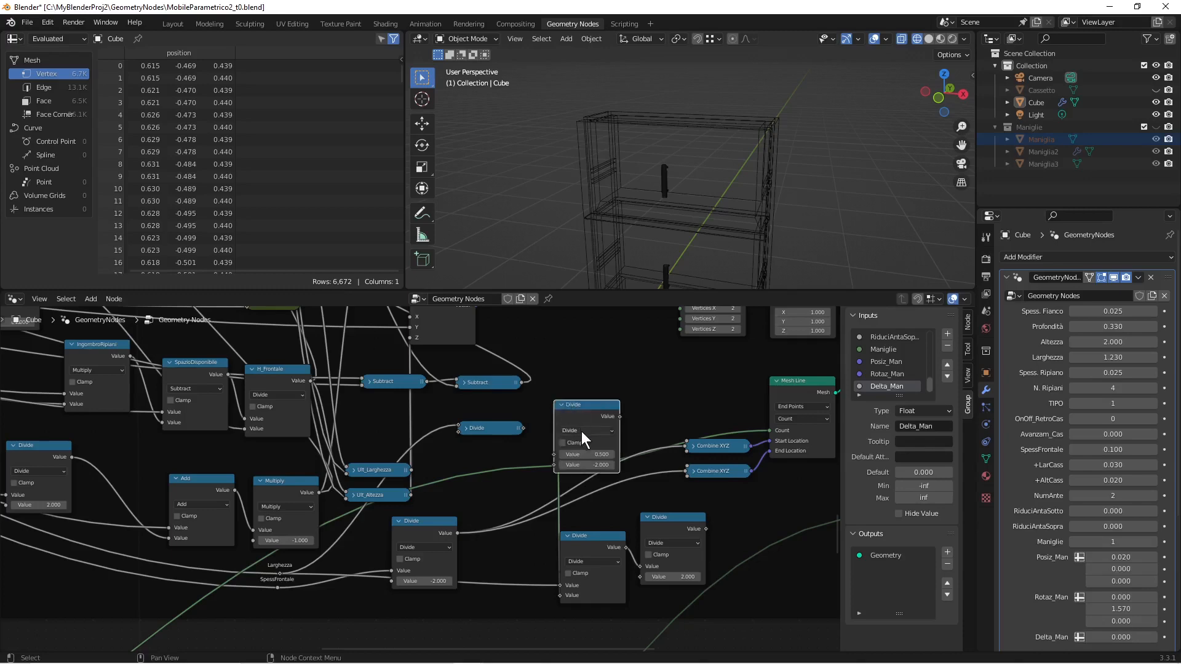
left_click(581, 431)
left_click(581, 456)
left_click(561, 404)
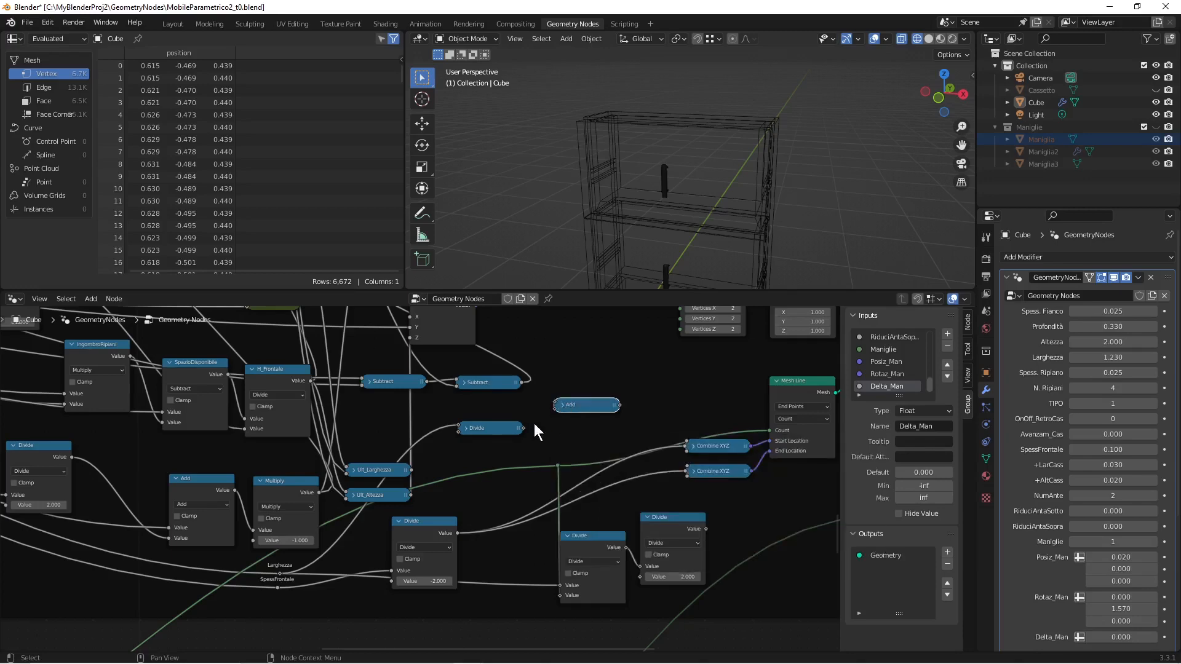
Step: Link the Larghezza/-2 and half-door-width Divide results to the Add node, and its output to the first Combine XYZ's X input
left_click_drag(521, 428, 557, 441)
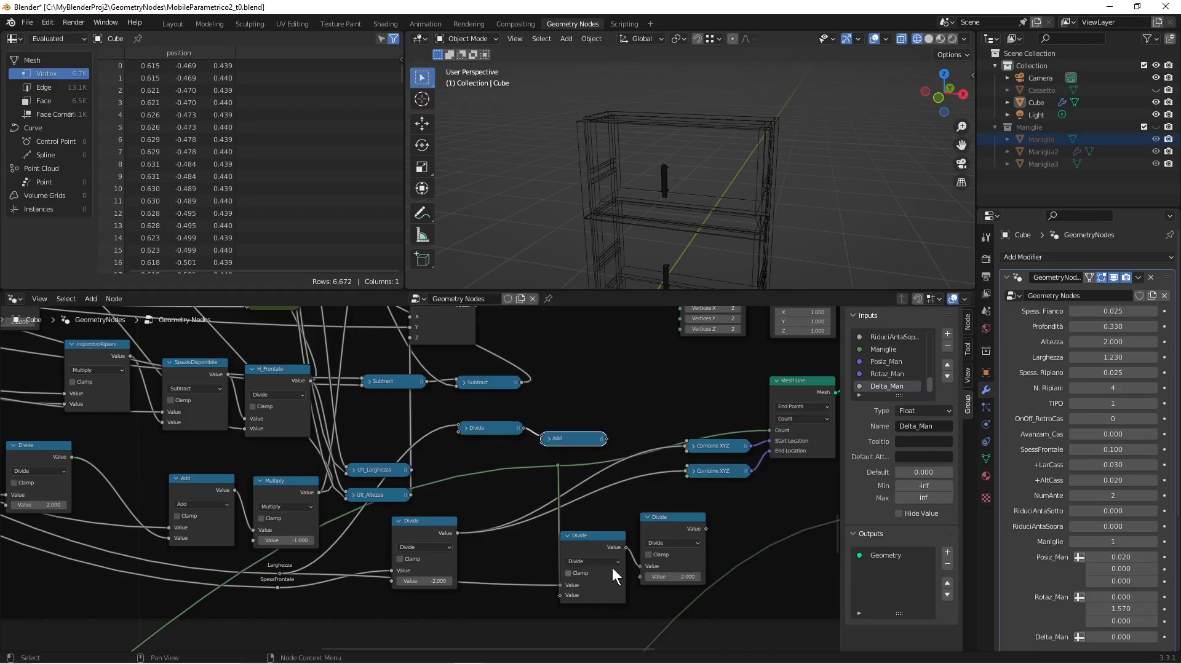
left_click_drag(574, 444, 627, 414)
left_click_drag(706, 528, 688, 440)
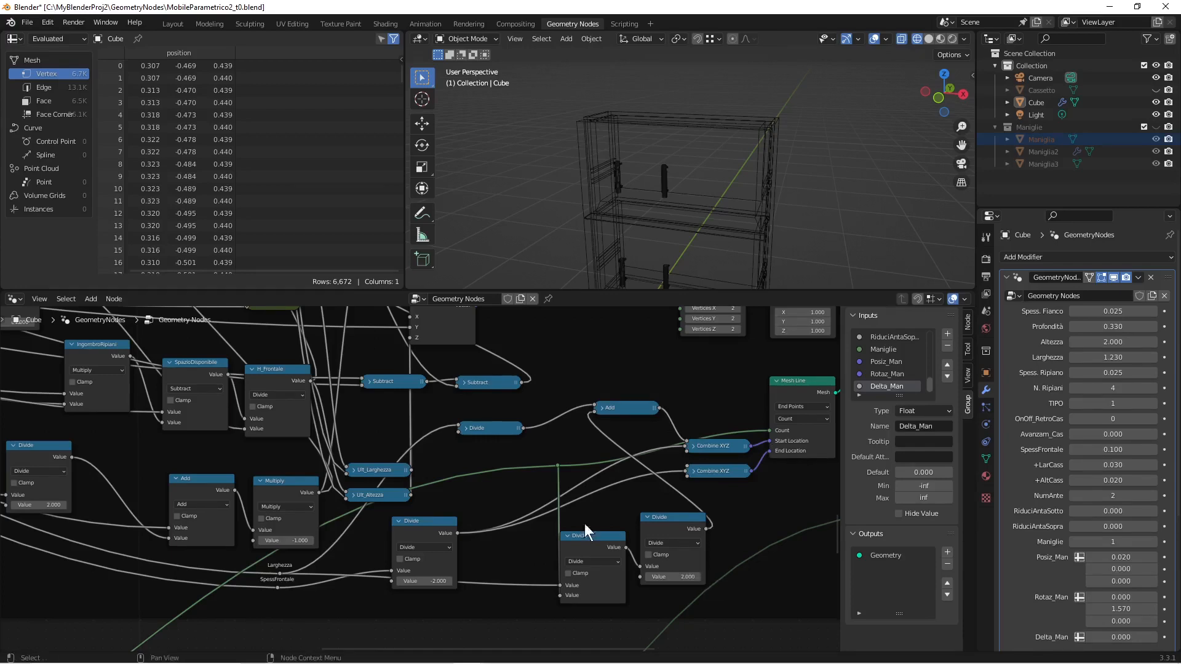
Step: Duplicate the collapsed Divide node just below itself, link Larghezza to the copy, and set its divisor to 2
right_click(492, 431)
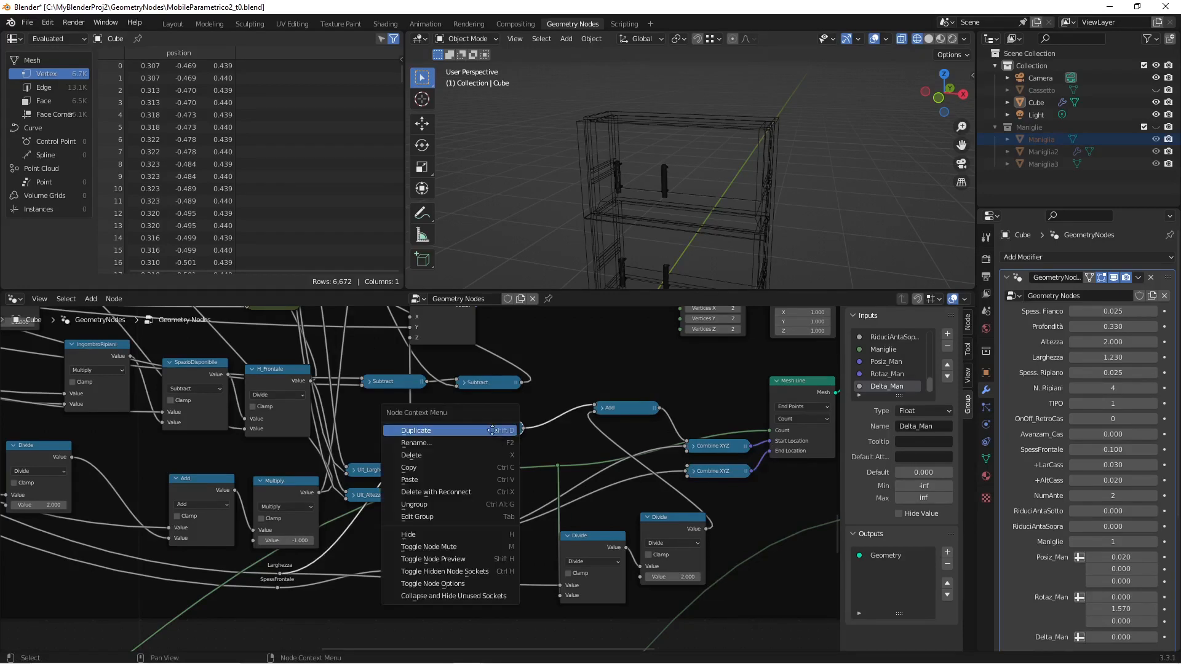
left_click(493, 431)
left_click(489, 454)
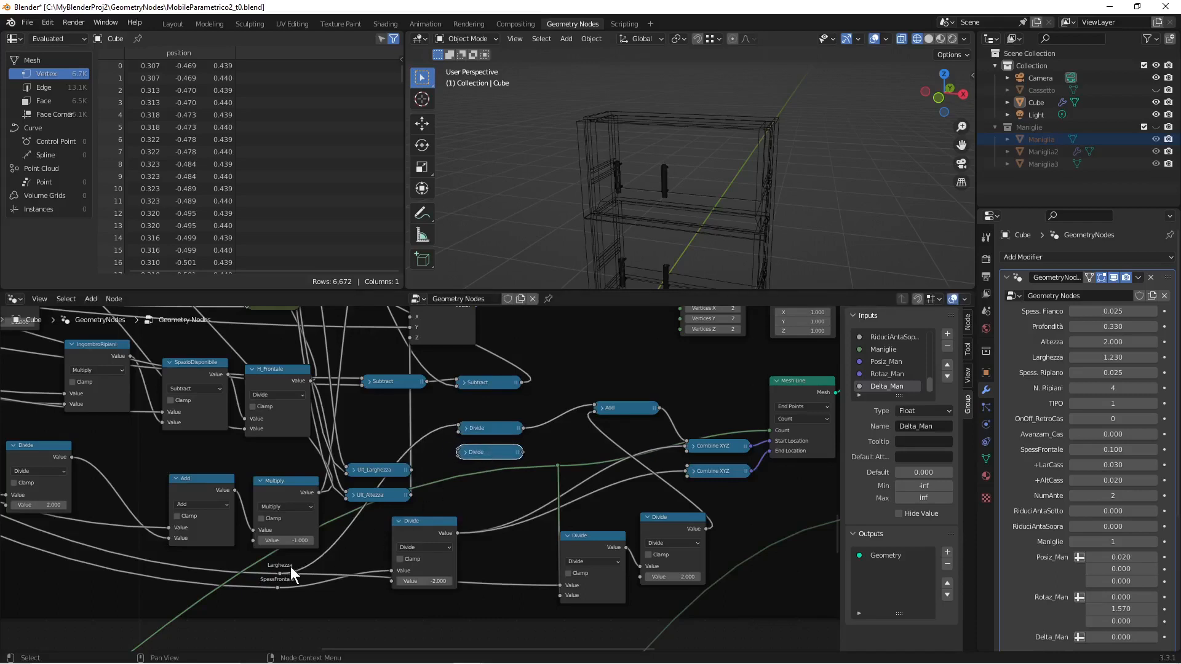
left_click_drag(280, 573, 460, 451)
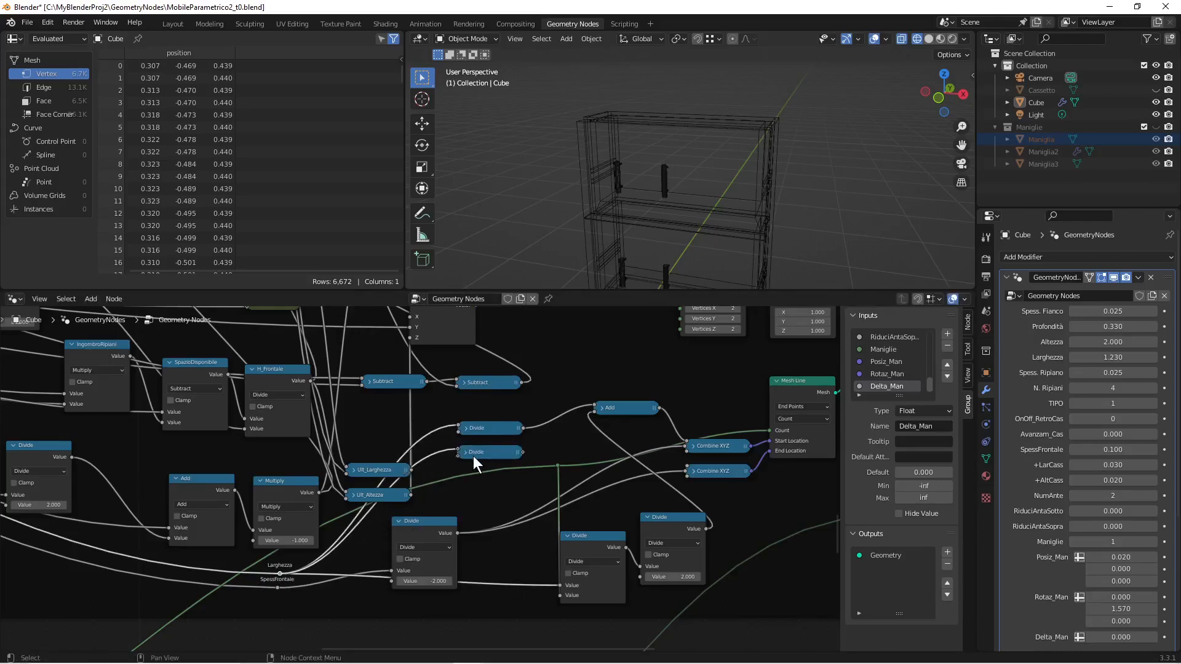
left_click(465, 451)
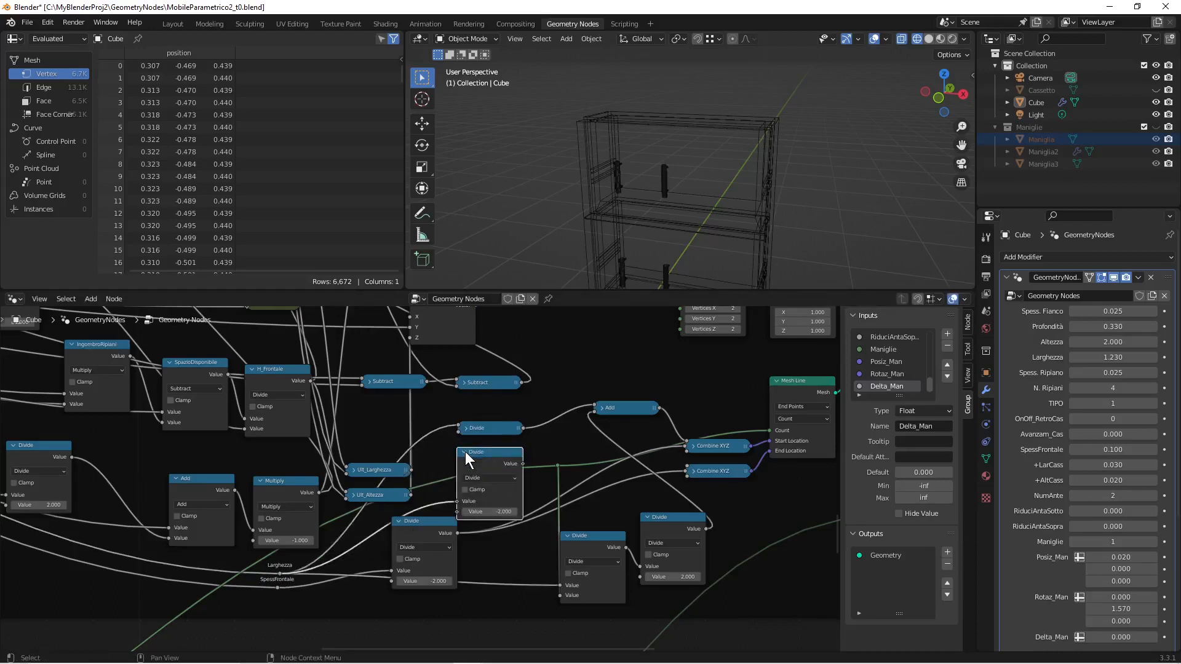
left_click(498, 511)
type("2")
key("Return")
left_click(462, 451)
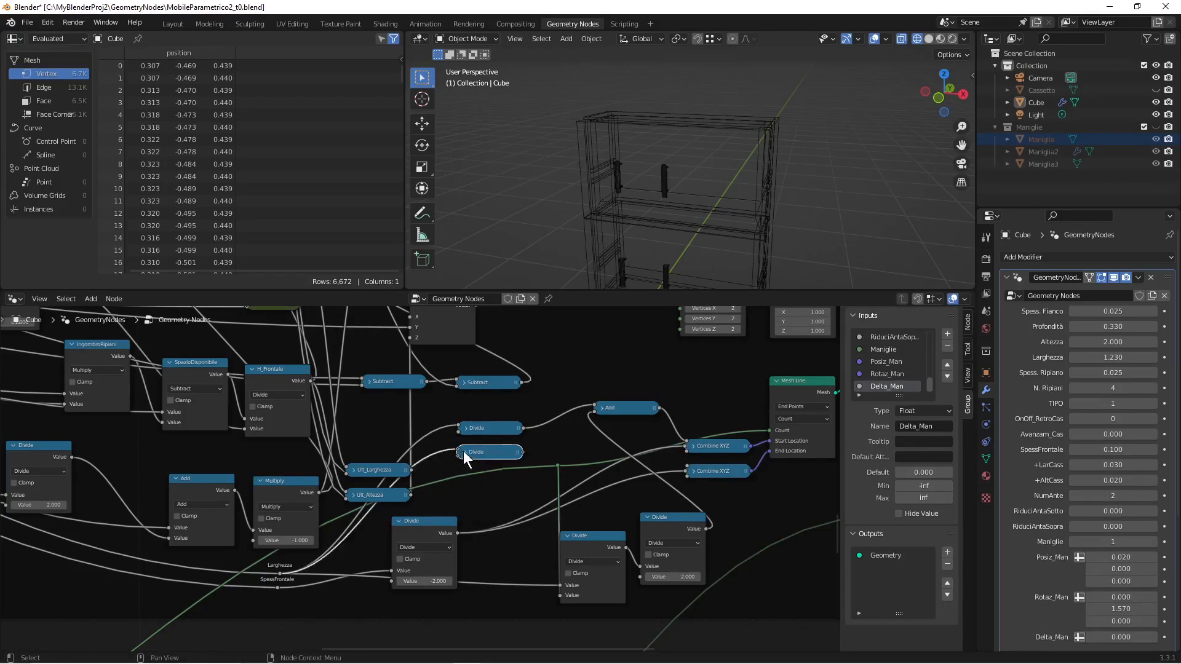
Step: Duplicate the collapsed Add node beside the new Divide, switch the copy's operation to Subtract, and collapse it
right_click(618, 410)
left_click(617, 409)
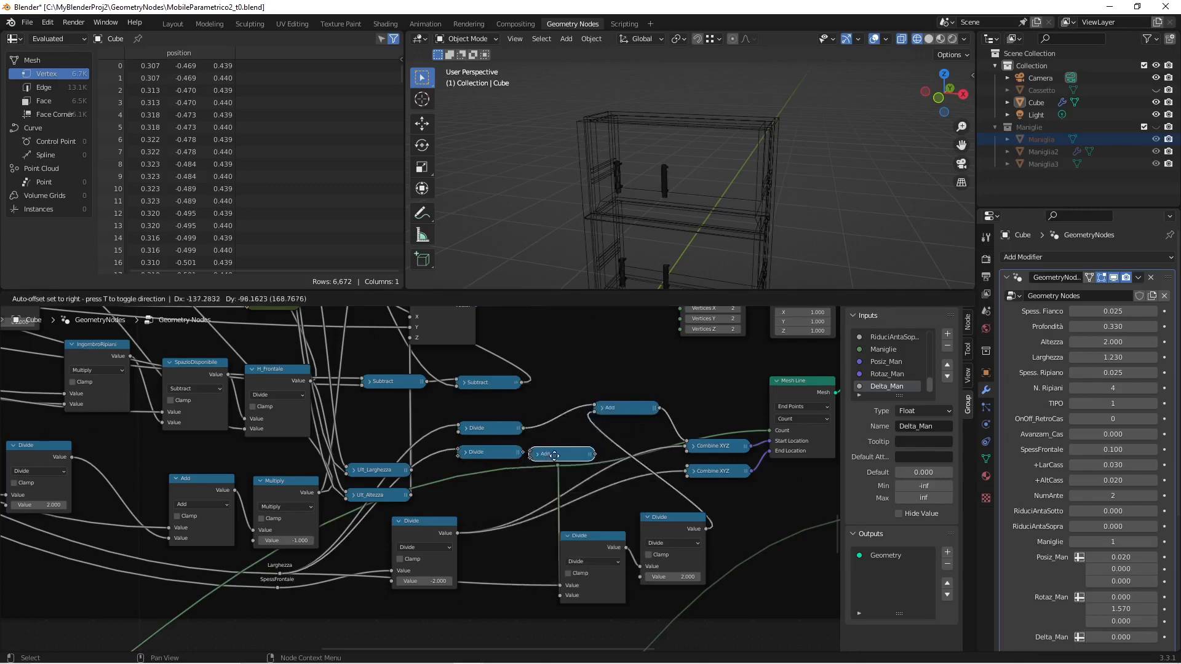
left_click(560, 452)
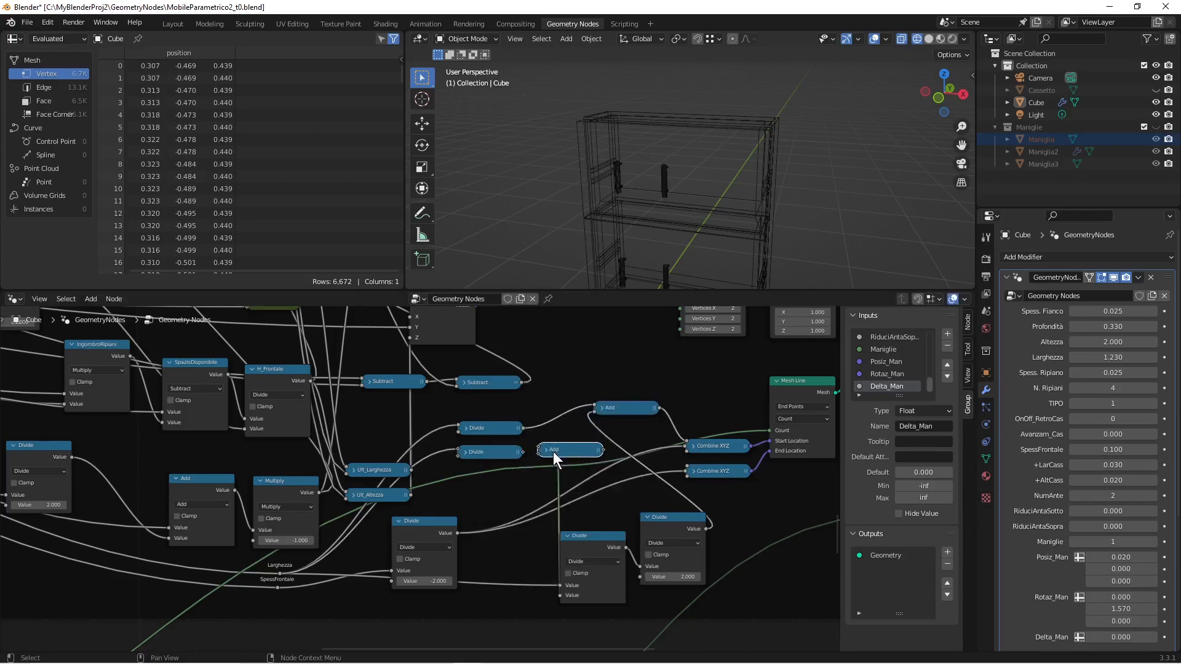
left_click(546, 449)
left_click(559, 476)
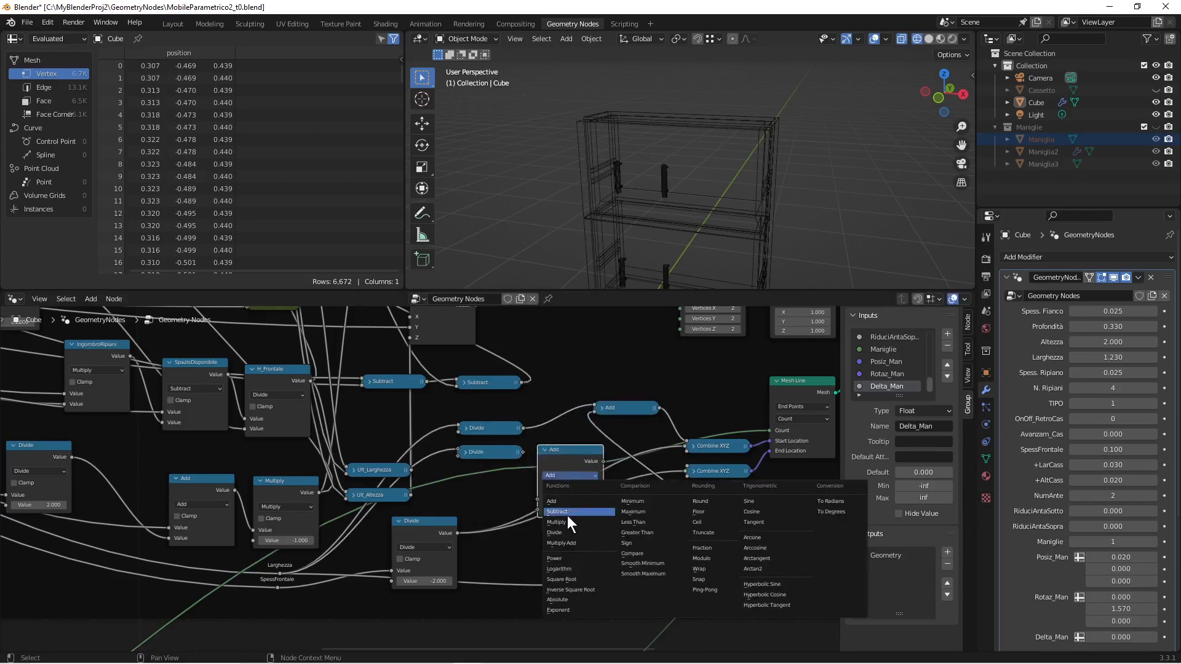
left_click(561, 512)
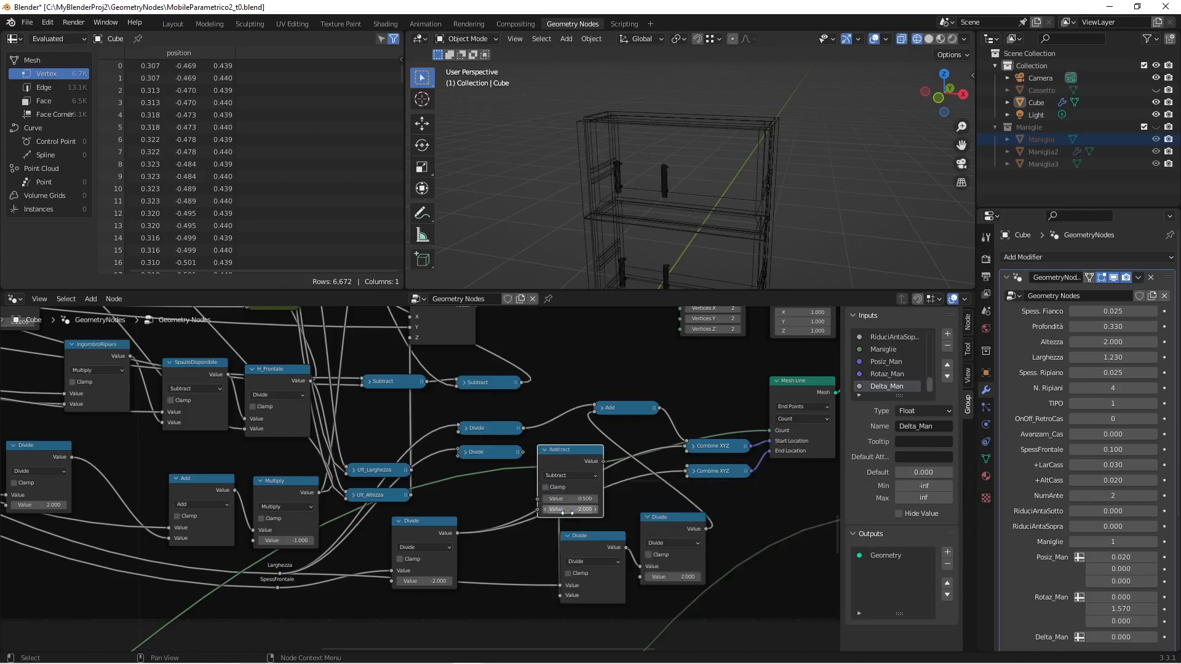
left_click(545, 451)
Step: Subtract the half-door-width result from the Larghezza/2 Divide, link the Subtract output to the second Combine XYZ's X input, and save the file
left_click_drag(521, 451, 538, 450)
left_click_drag(590, 535, 569, 543)
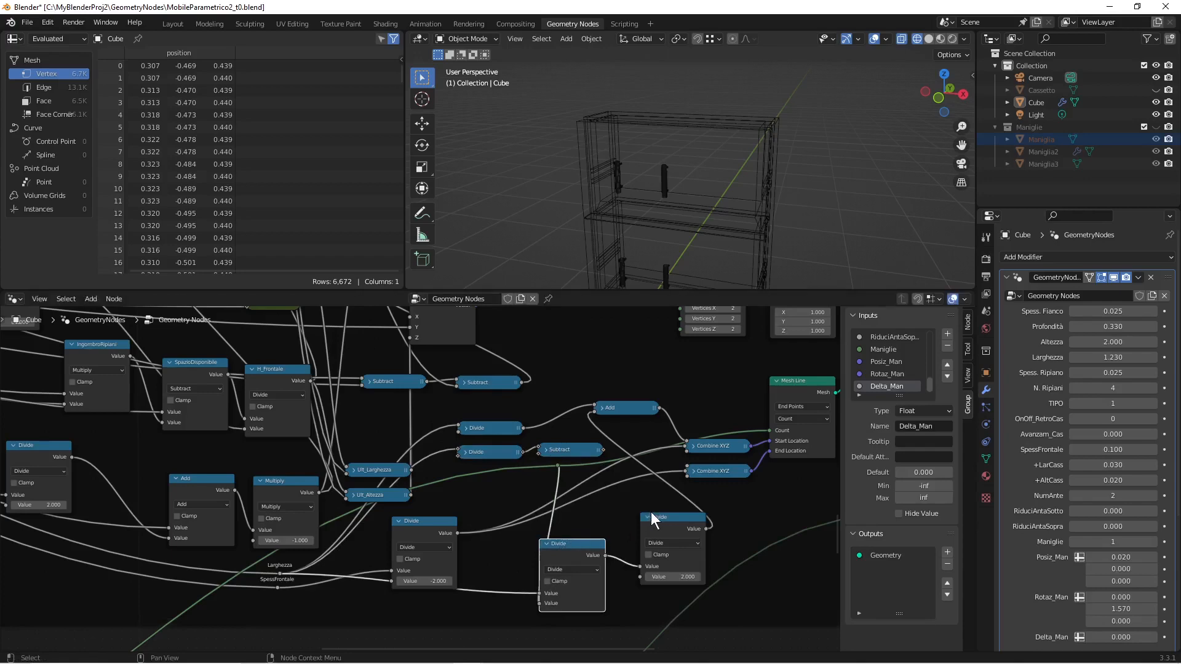
left_click(644, 528)
left_click_drag(669, 525, 689, 469)
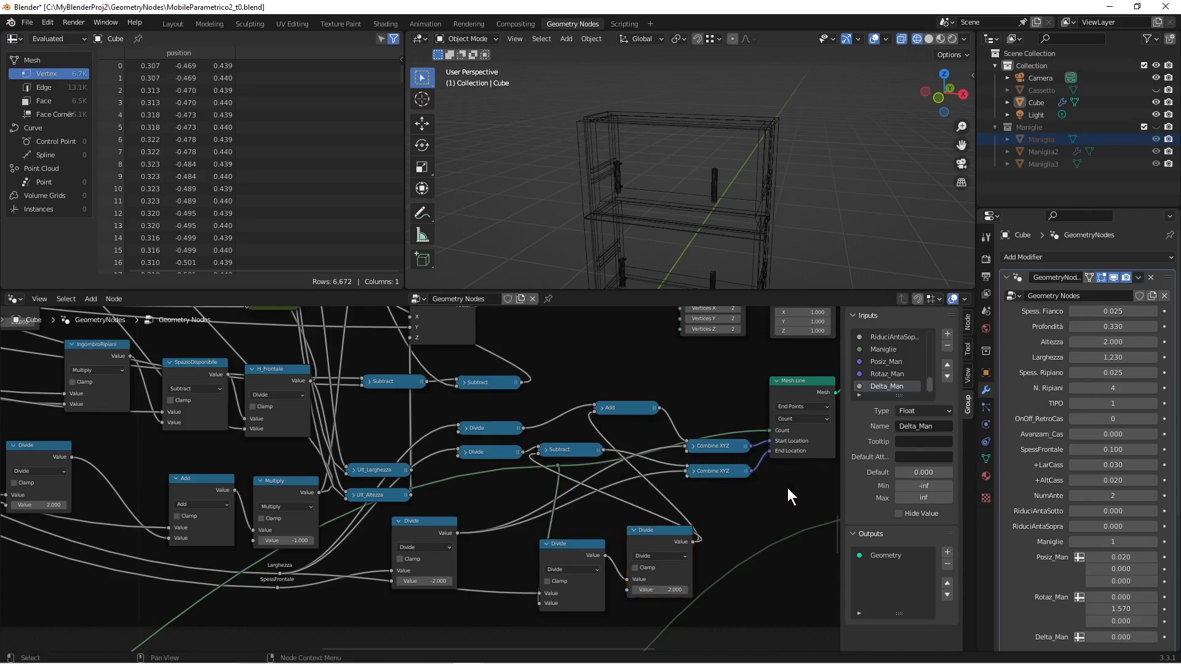
key("ctrl+s")
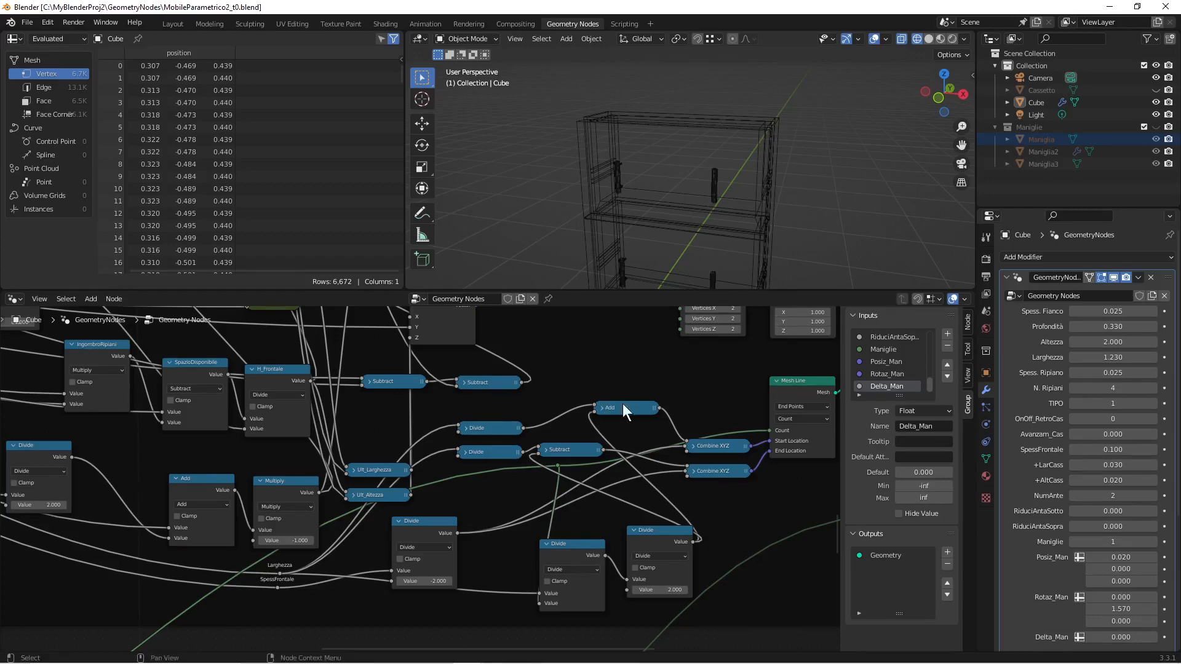
Step: Shift the final Instance on Points node aside and insert a Translate Instances node on the link from SceltaManiglia to its Instance input
middle_click_drag(750, 459, 397, 433)
scroll(547, 428, "down", 5)
middle_click_drag(567, 421, 422, 479)
left_click_drag(488, 414, 591, 414)
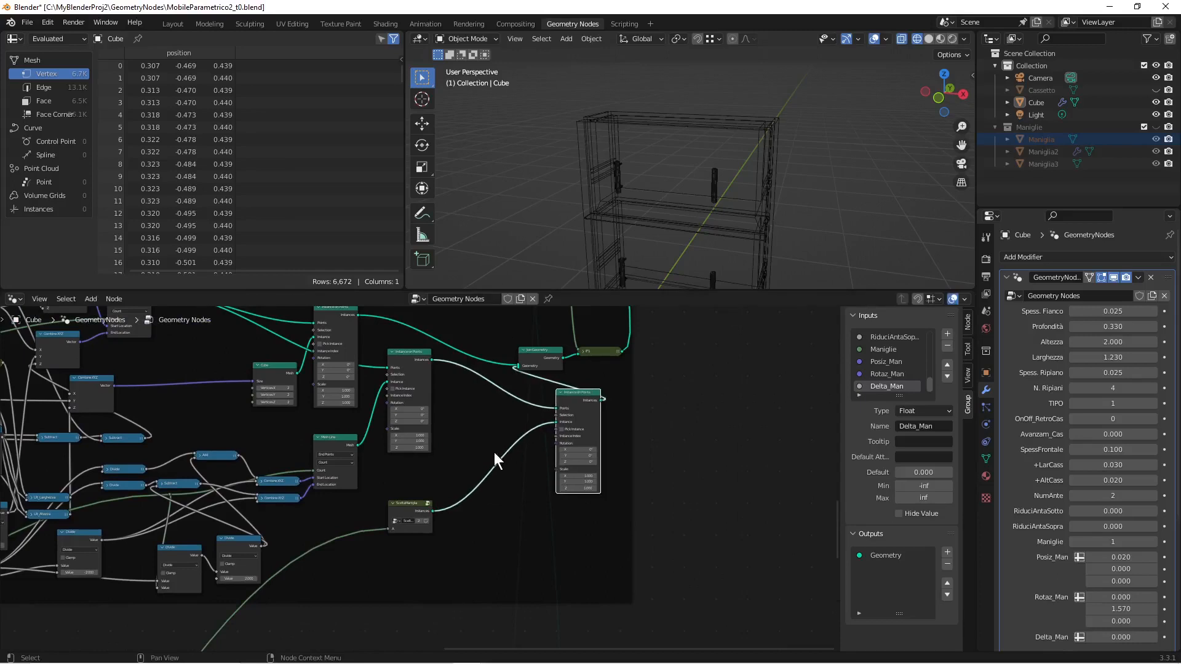
key("shift+a")
left_click(433, 397)
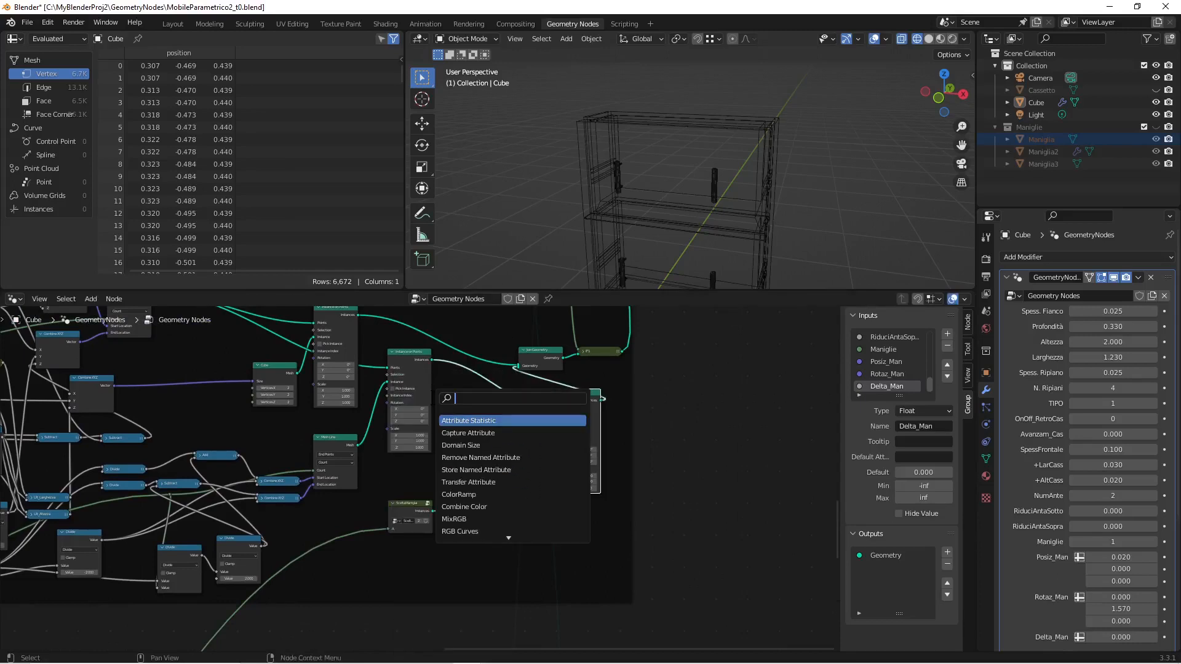
type("tra")
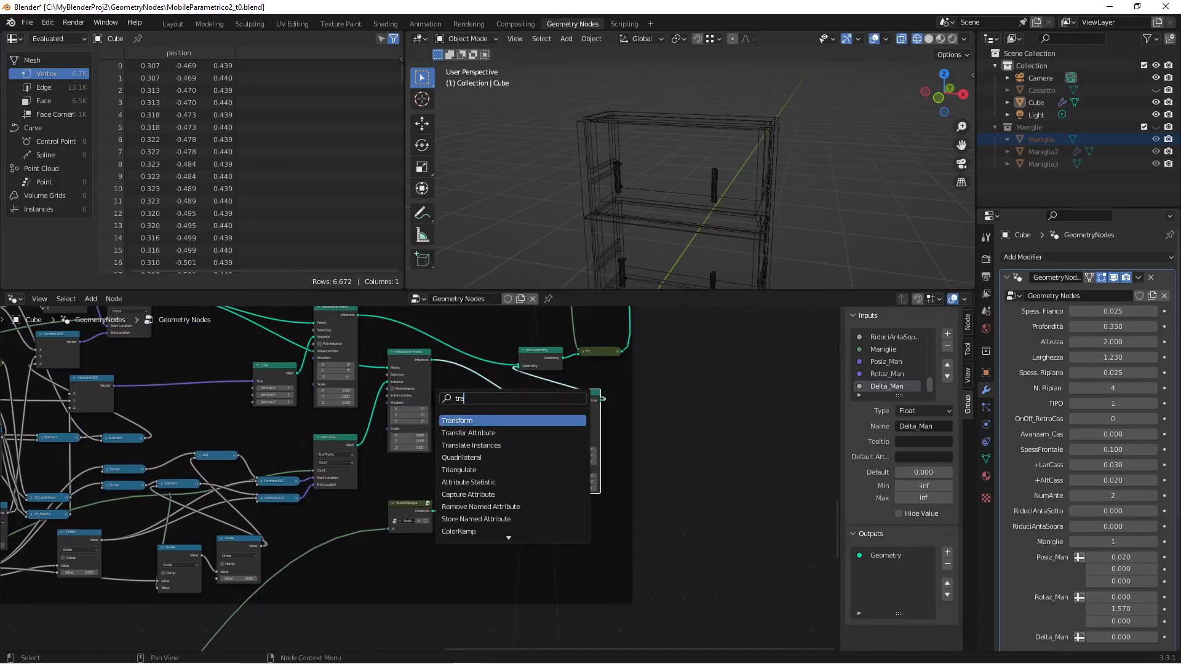
type("nsl")
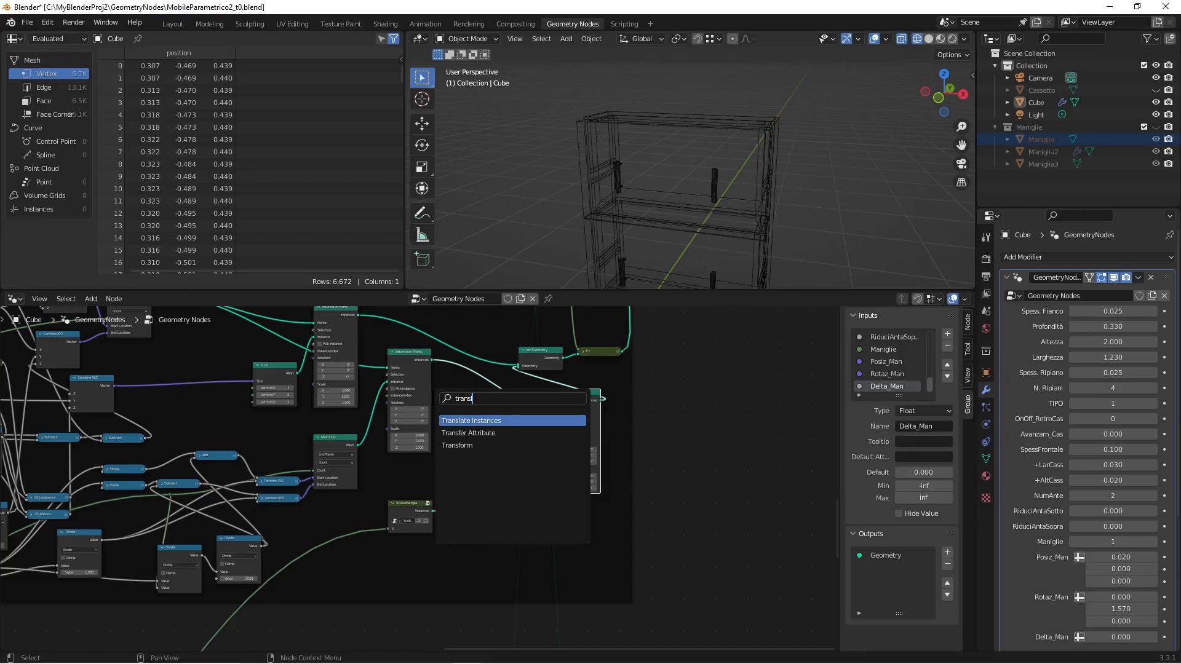
key("Return")
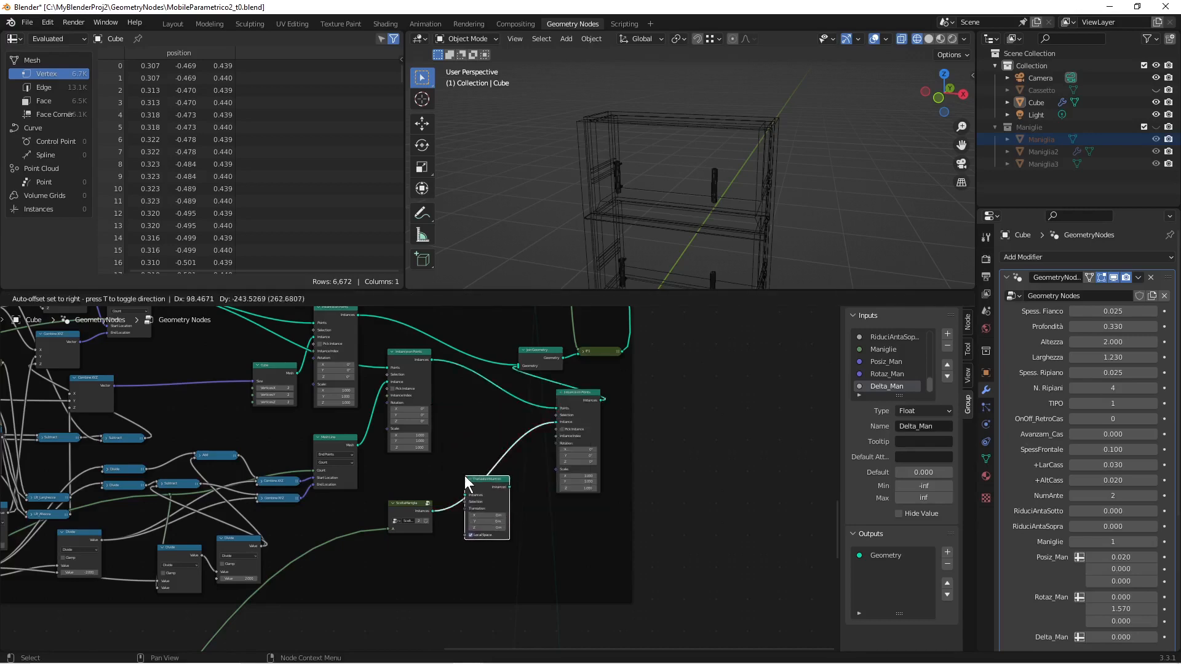
left_click(477, 491)
left_click_drag(486, 481, 450, 494)
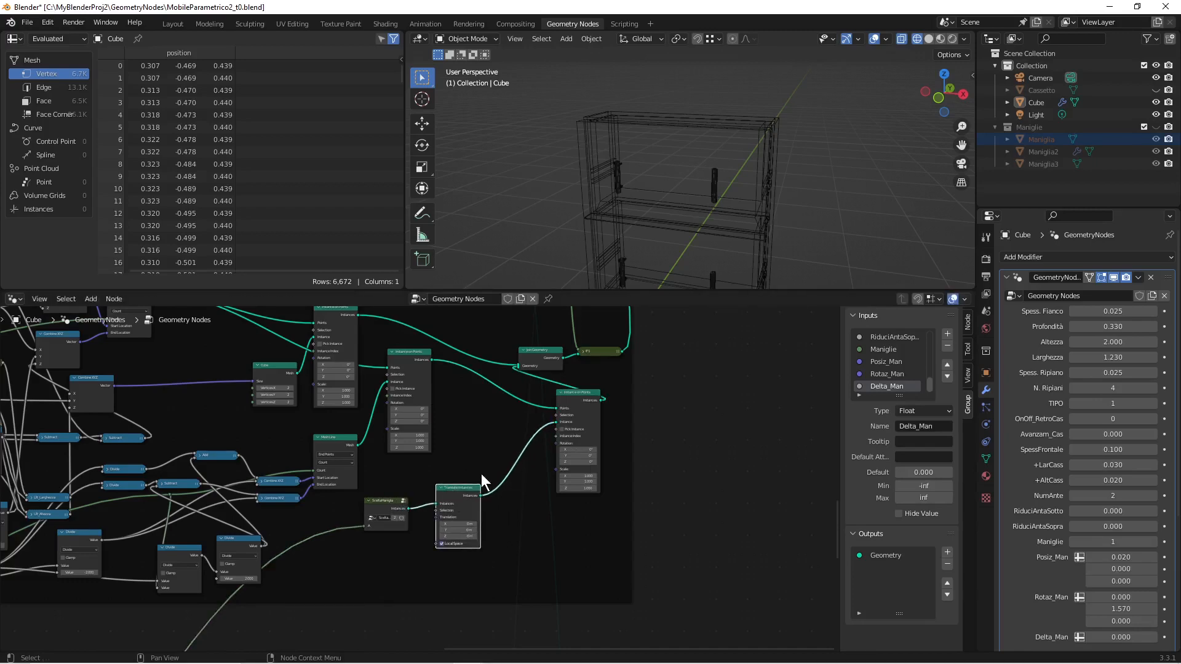
Step: Insert a Rotate Instances node on the link between Translate Instances and the final Instance on Points node
key("shift+a")
left_click(455, 397)
type("r")
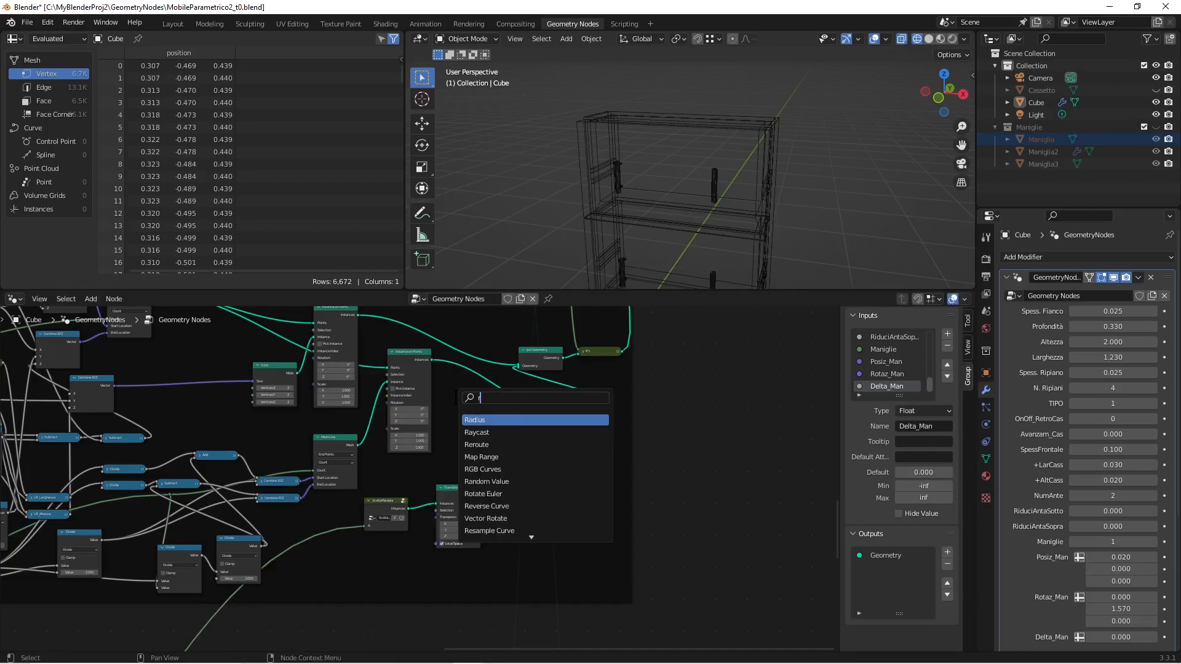
type("otat")
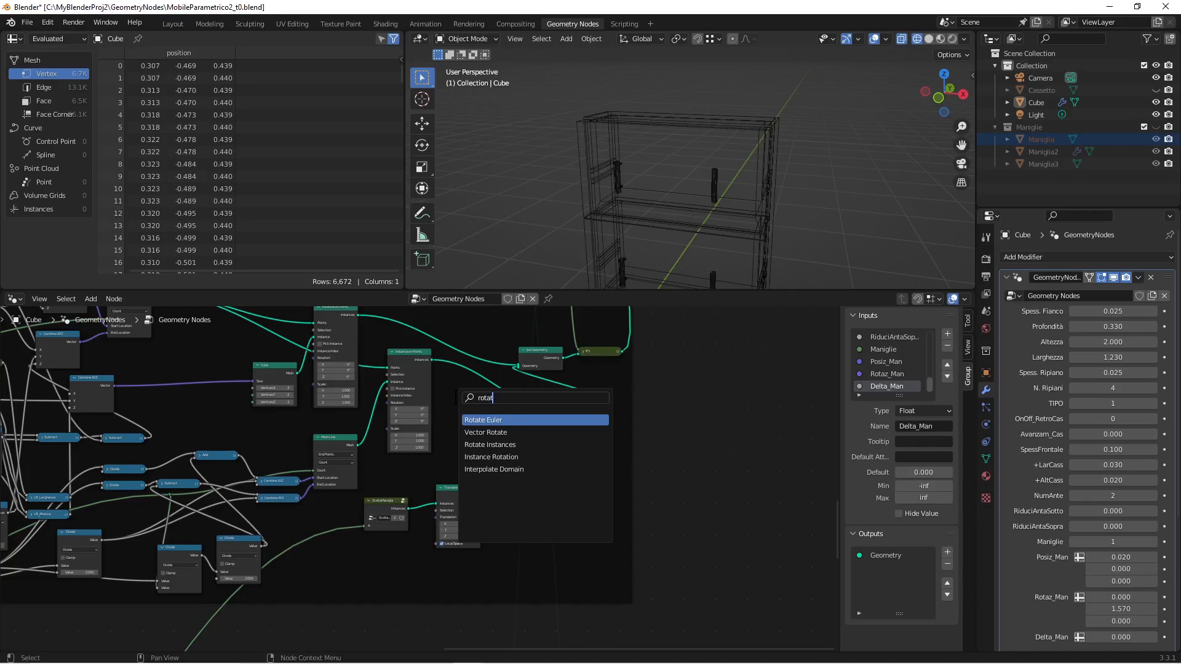
key("Down")
key("Down")
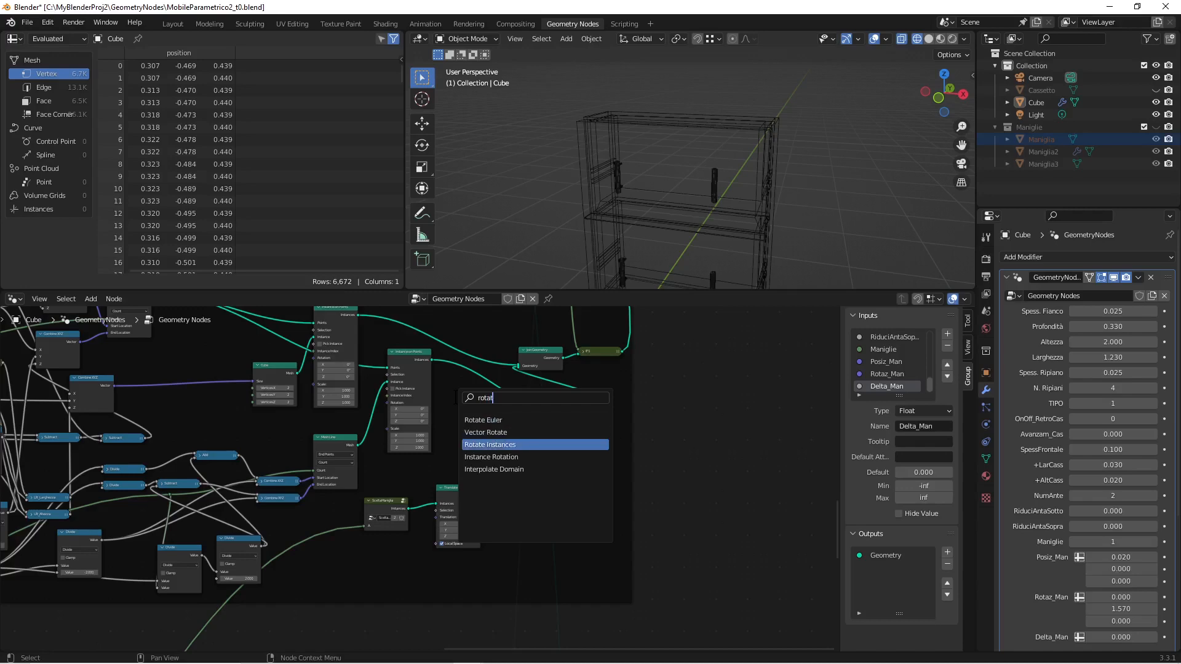
key("Return")
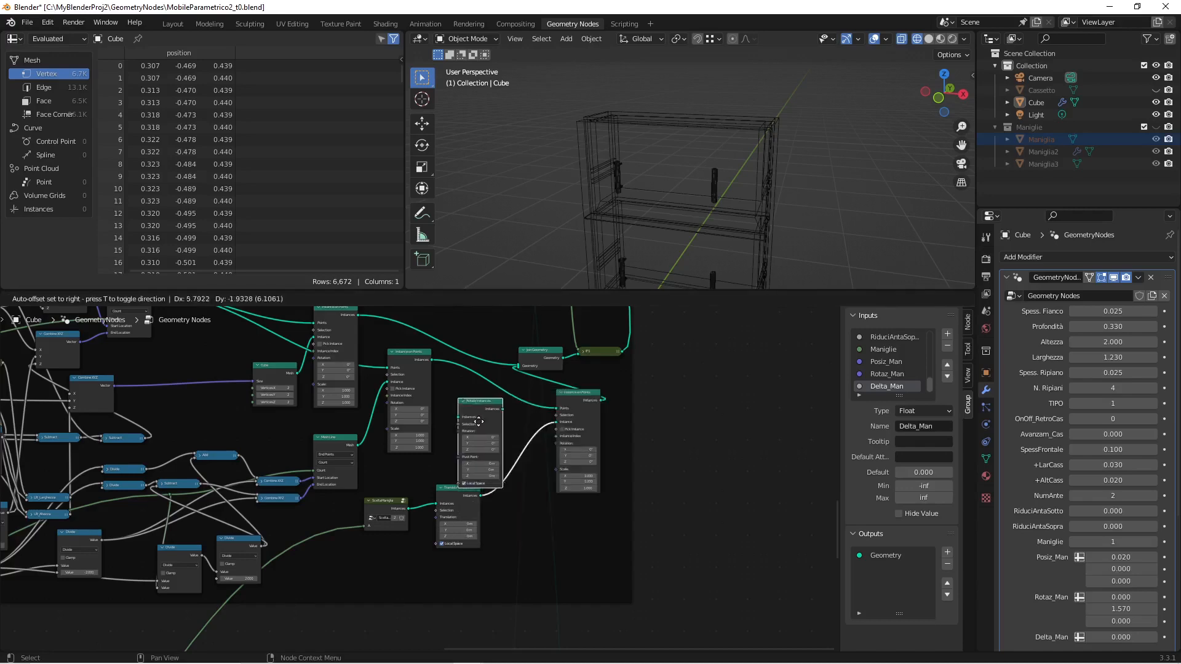
left_click(495, 455)
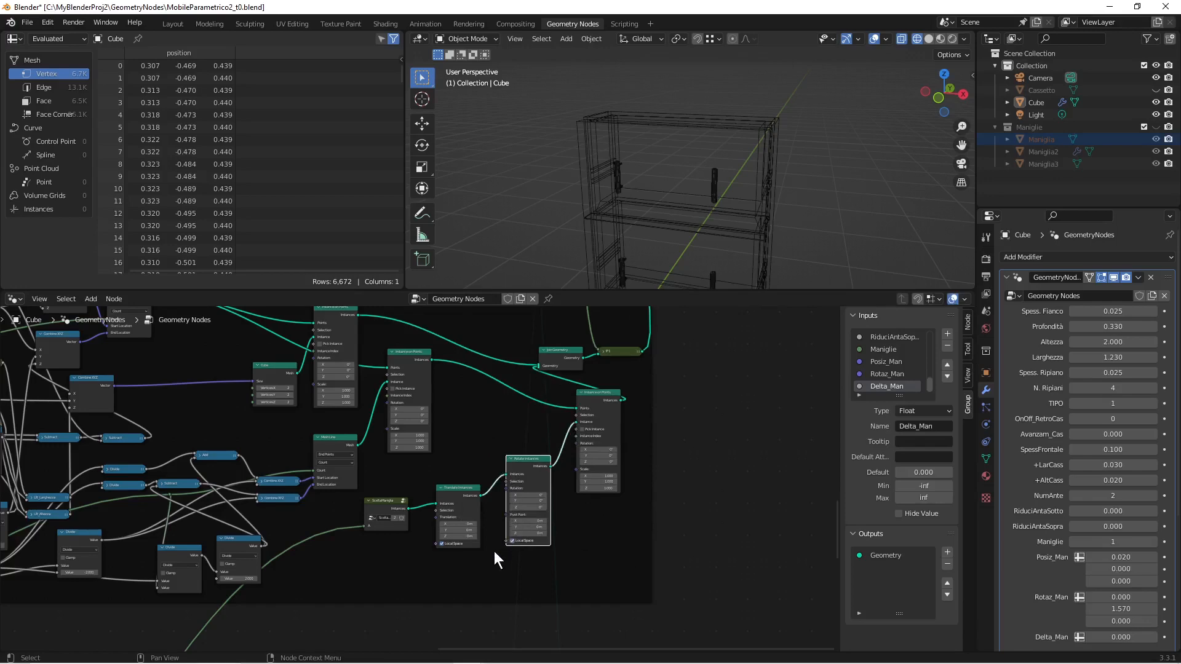
Step: Link the PosizioneMan reroute to the Translation input of the new Translate Instances node
scroll(584, 522, "down", 2)
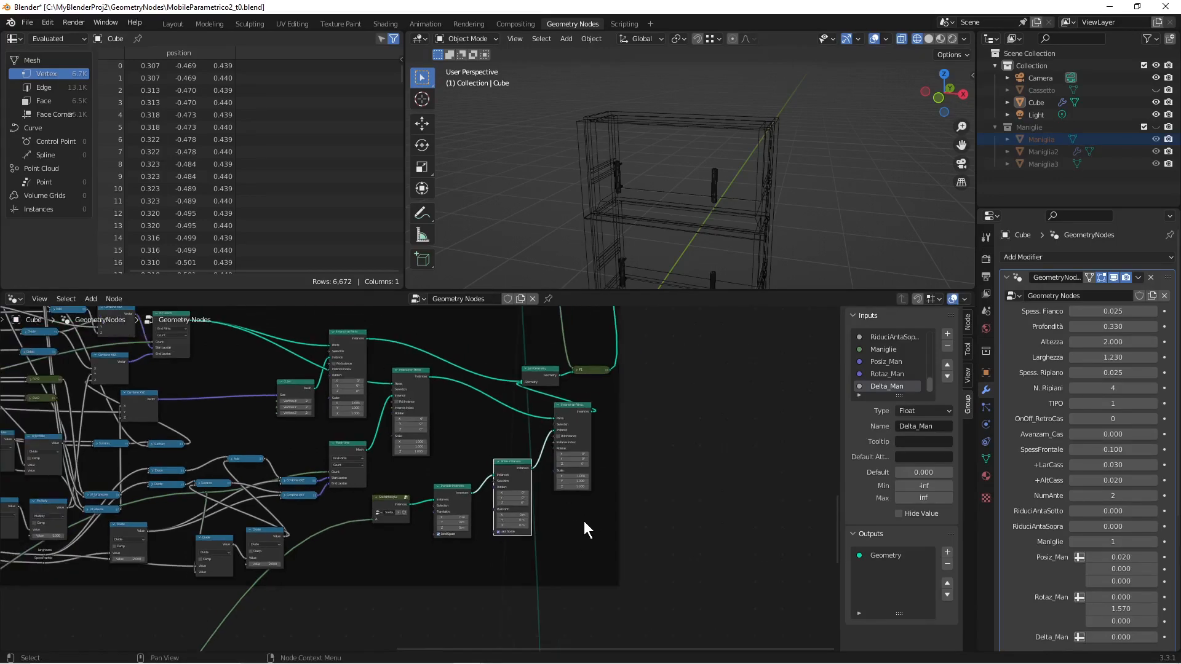
scroll(486, 547, "up", 4)
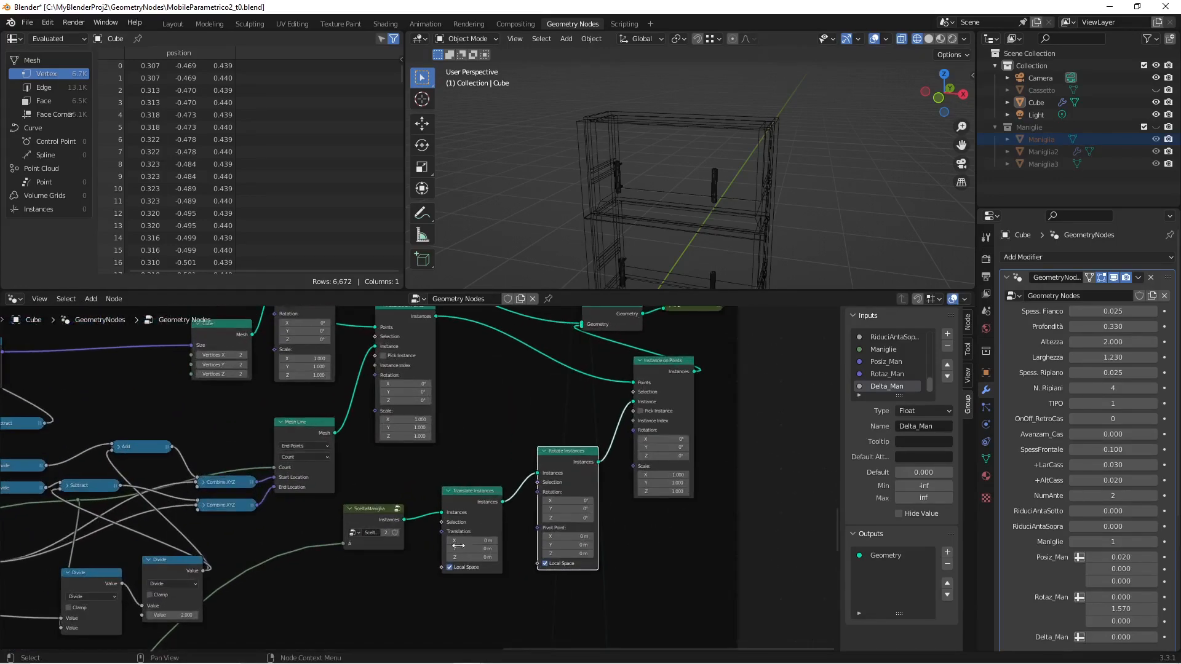
scroll(376, 569, "down", 2)
middle_click_drag(377, 570, 552, 456)
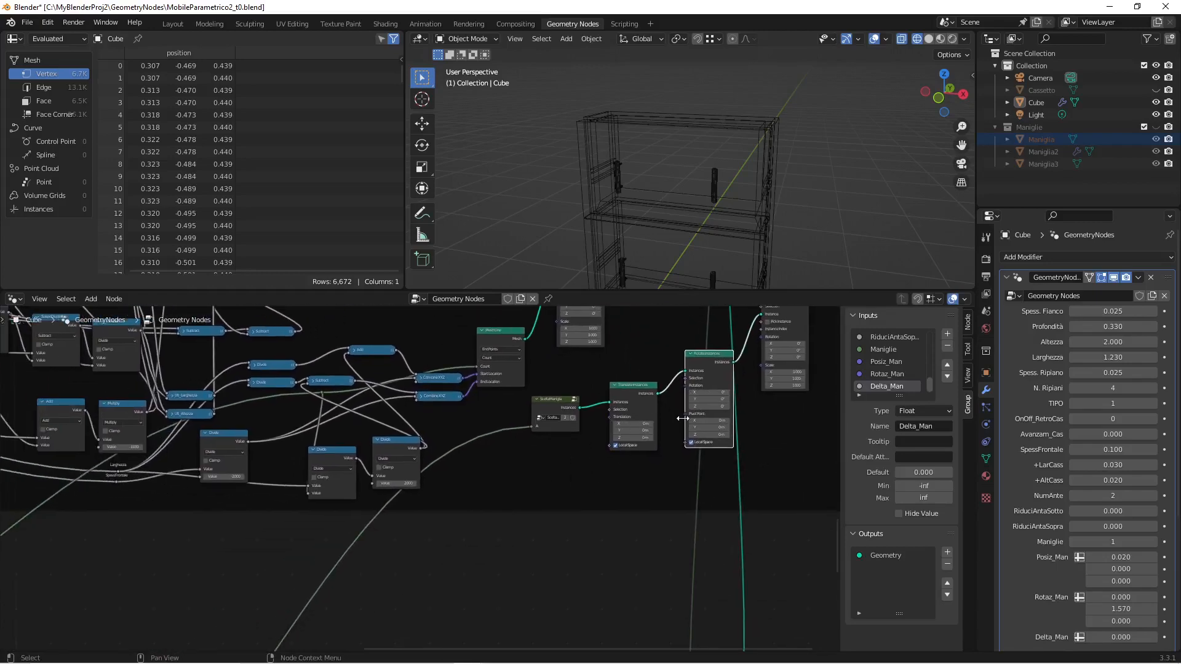
scroll(471, 587, "down", 10)
middle_click_drag(403, 566, 549, 507)
scroll(425, 560, "down", 5)
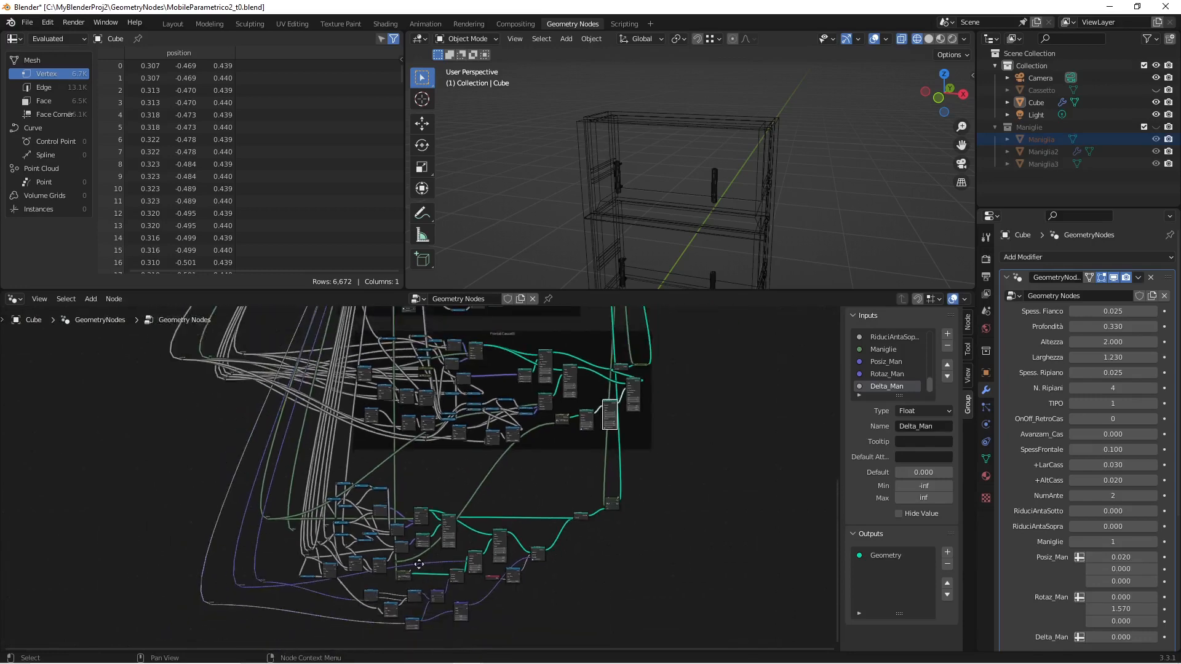
middle_click_drag(419, 564, 488, 514)
scroll(446, 521, "up", 15)
middle_click_drag(309, 545, 496, 513)
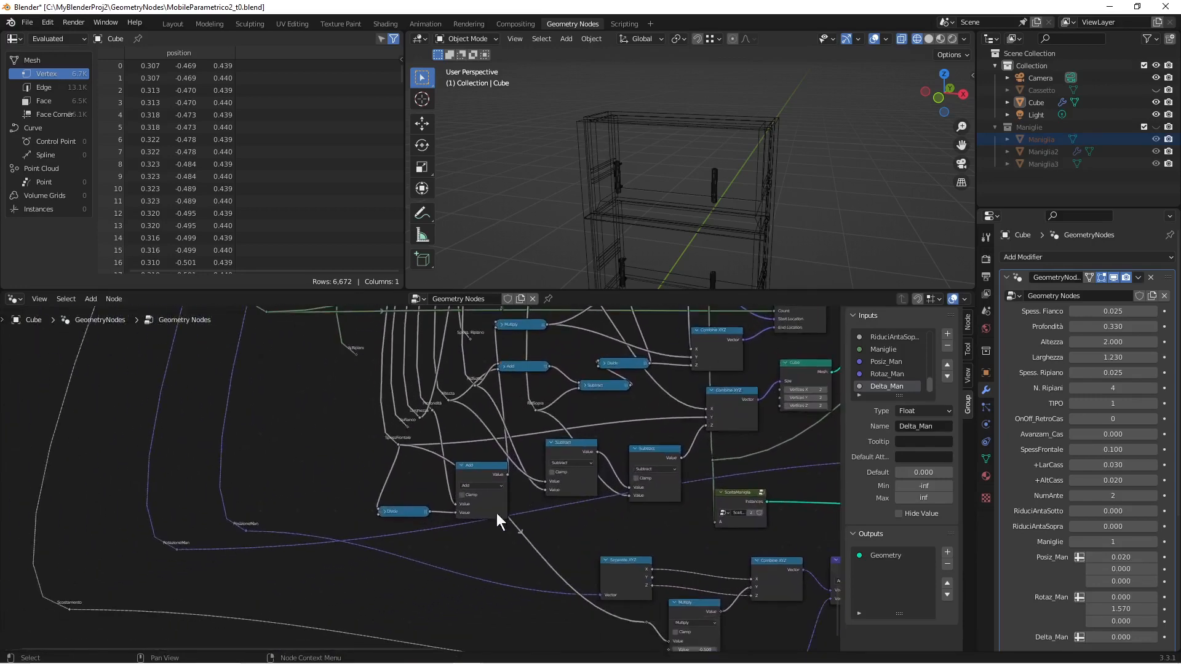
scroll(471, 543, "up", 3)
middle_click_drag(264, 556, 352, 544)
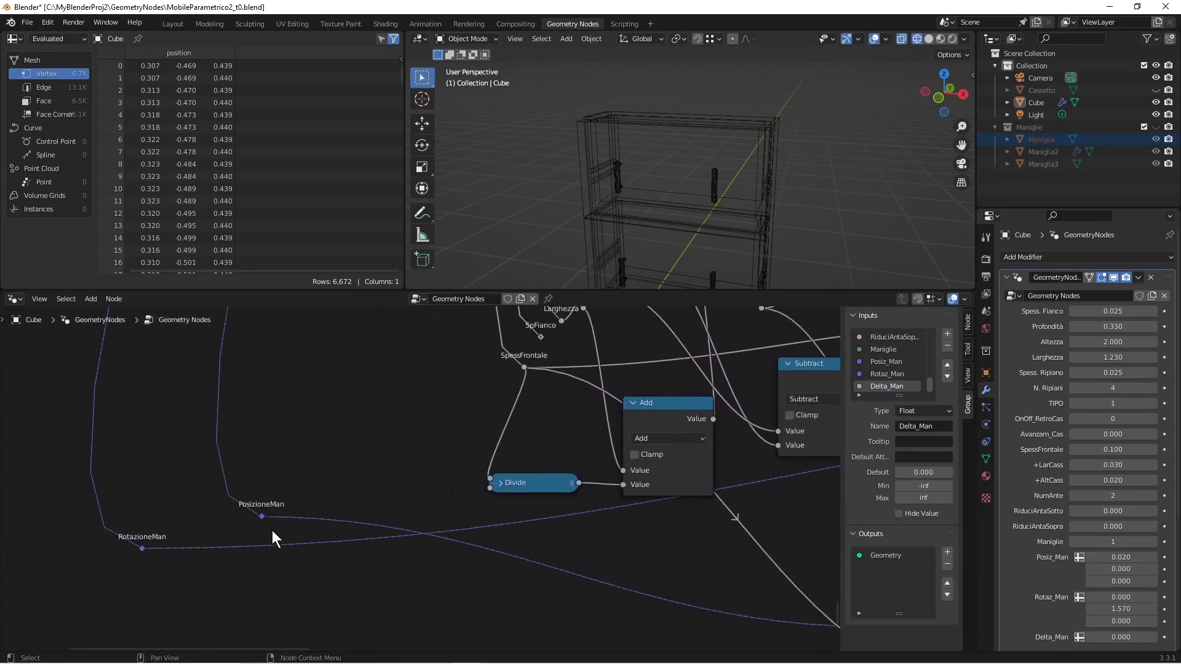
left_click_drag(264, 518, 485, 542)
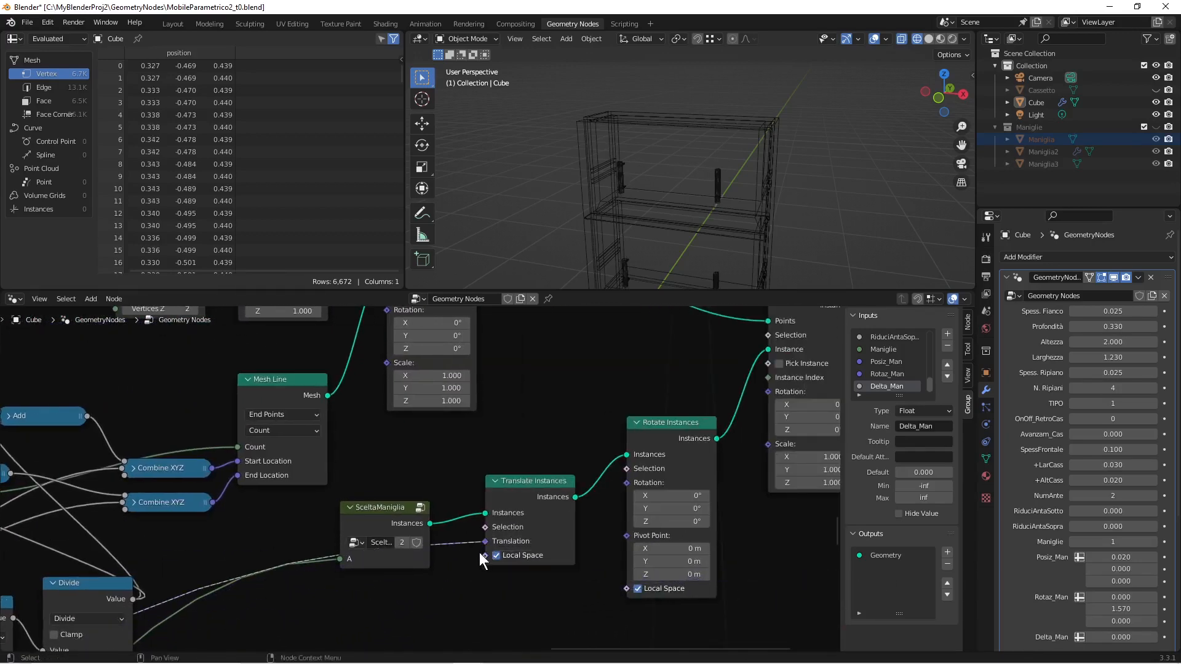
Step: Set the X value of the modifier's Posiz_Man input to 0
scroll(460, 575, "down", 4)
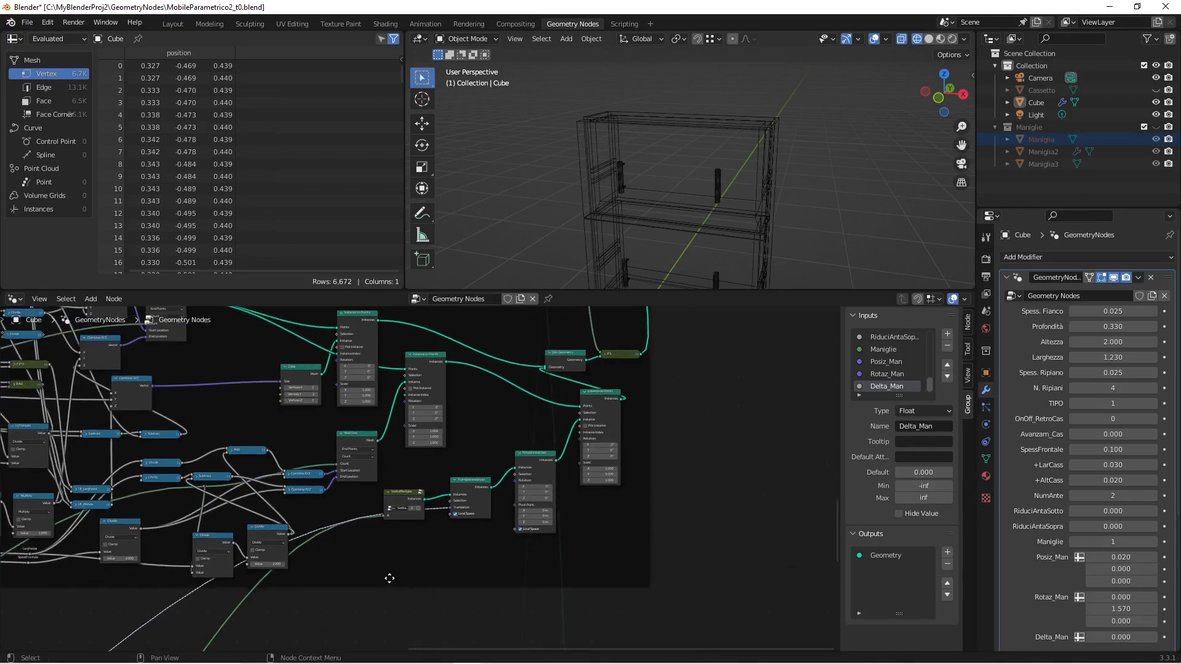
left_click(1121, 557)
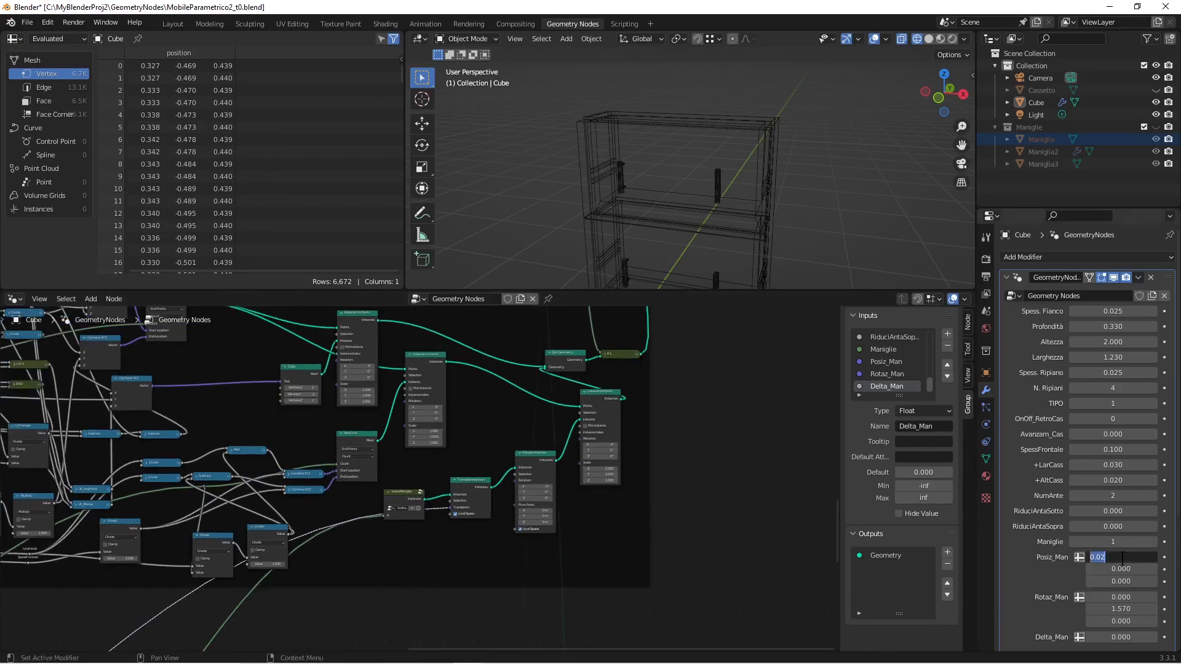
type("0")
key("Return")
Step: Link the RotazioneMan reroute to the Rotation input of the new Rotate Instances node
scroll(414, 547, "down", 5)
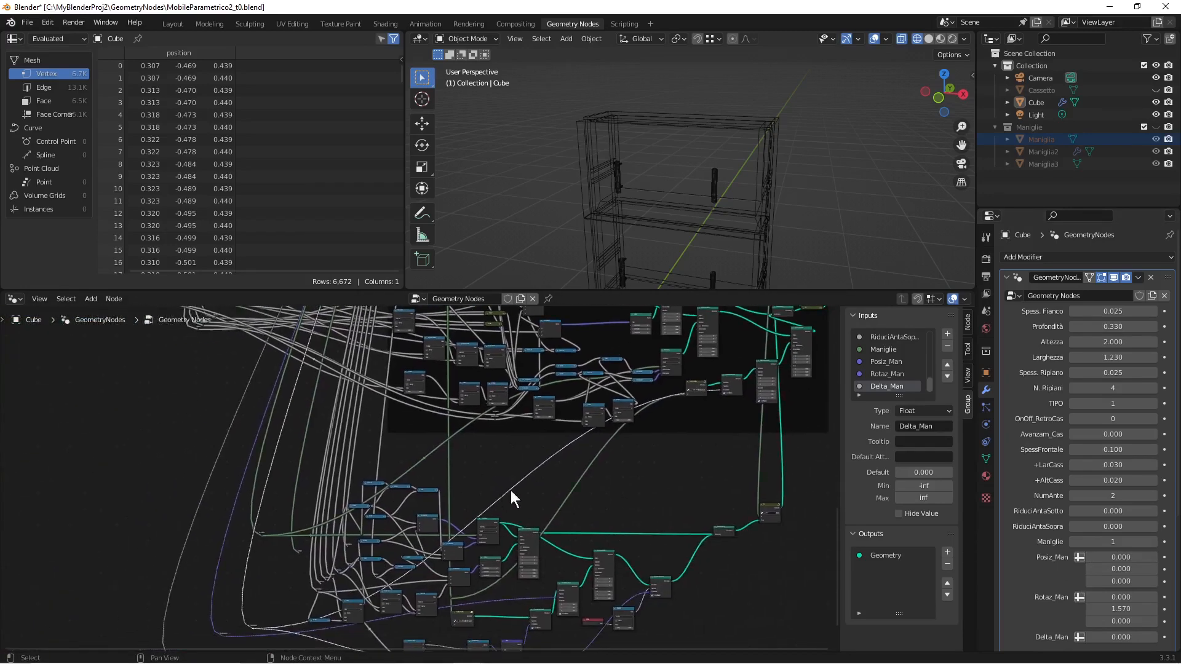
scroll(448, 416, "up", 5)
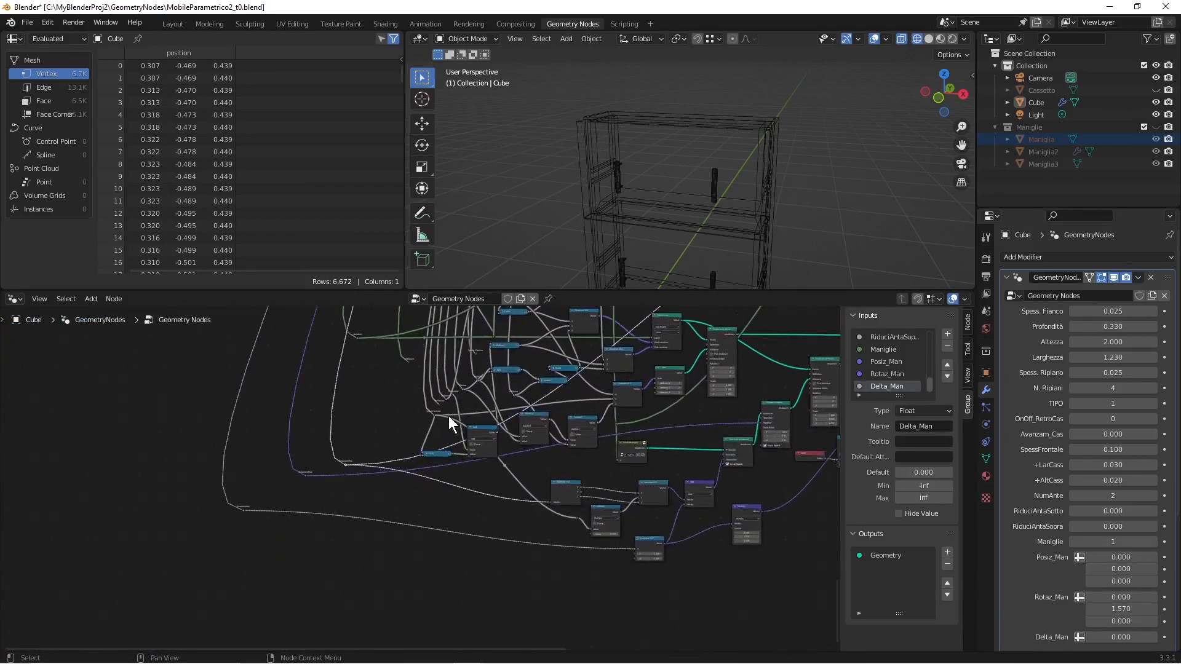
scroll(450, 417, "up", 3)
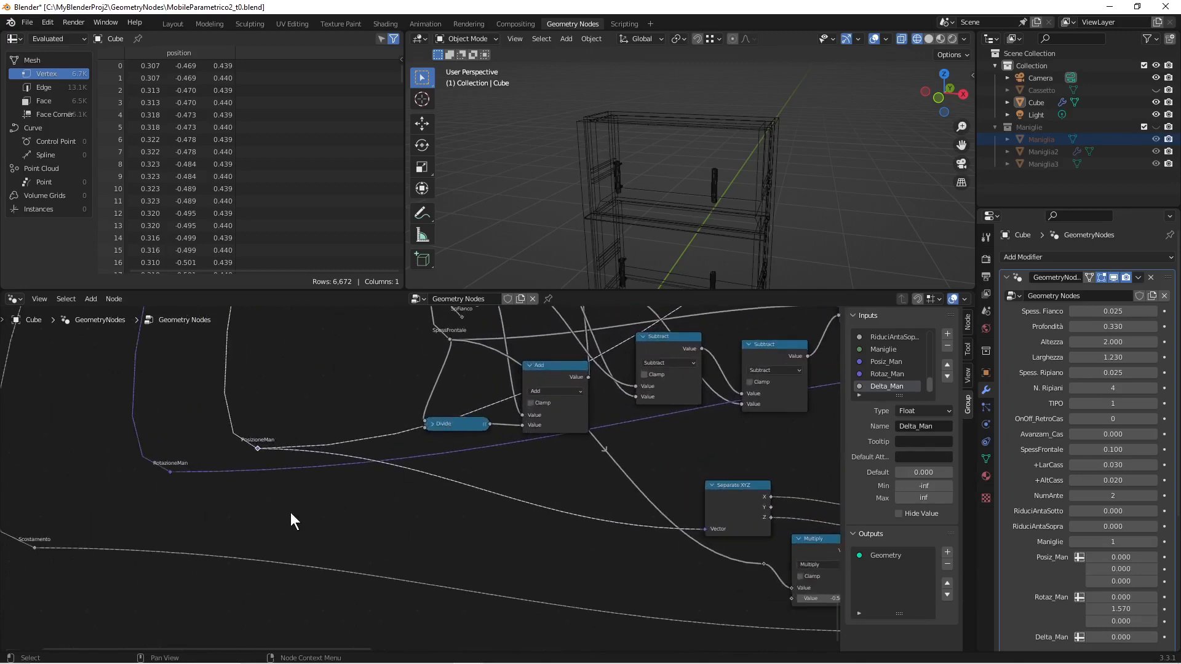
left_click_drag(170, 472, 627, 497)
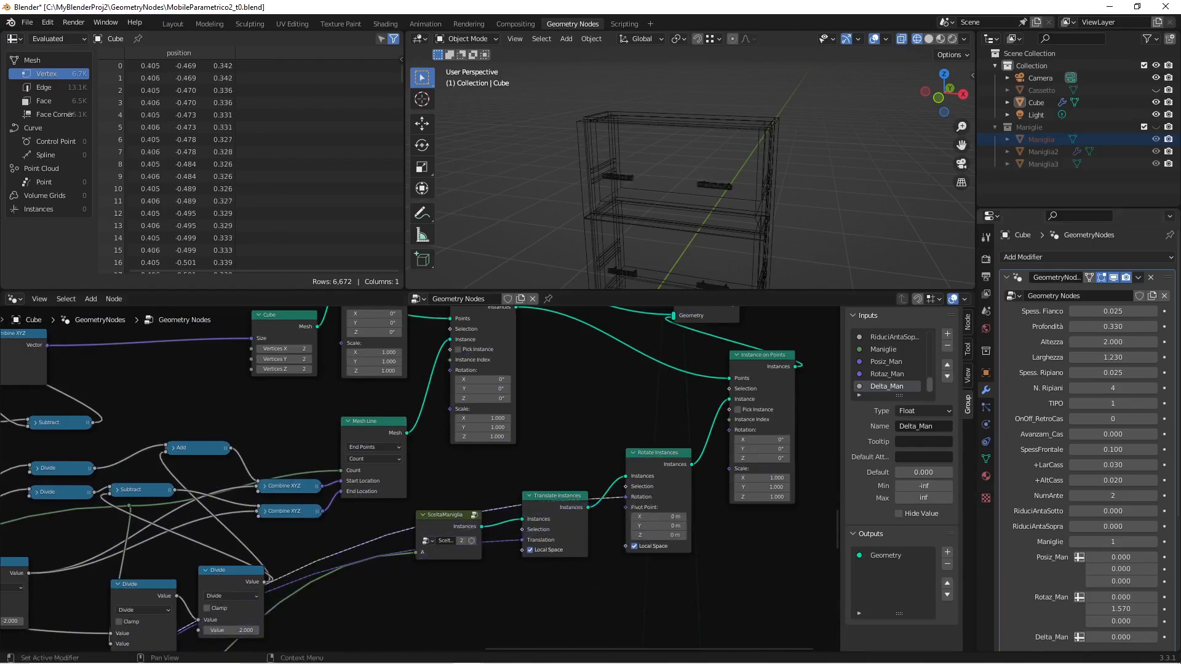
Step: Set the Y value of the modifier's Rotaz_Man input to 0
left_click_drag(1121, 608, 1097, 608)
left_click(1121, 608)
type("0")
key("Return")
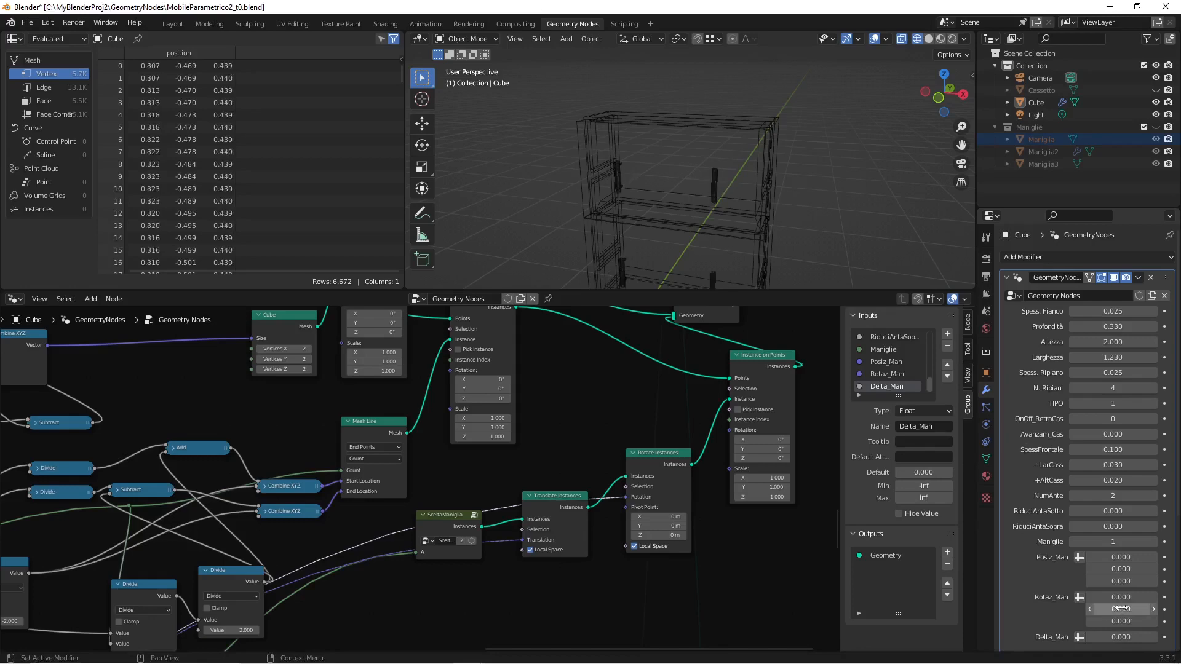
Step: Test the handles' X offset with Posiz_Man X at 0.04, and reset it to 0
mouse_move(1120, 557)
left_mouse_down()
mouse_move(1144, 557)
mouse_move(1132, 557)
left_mouse_up()
left_click(1122, 560)
type("0.04")
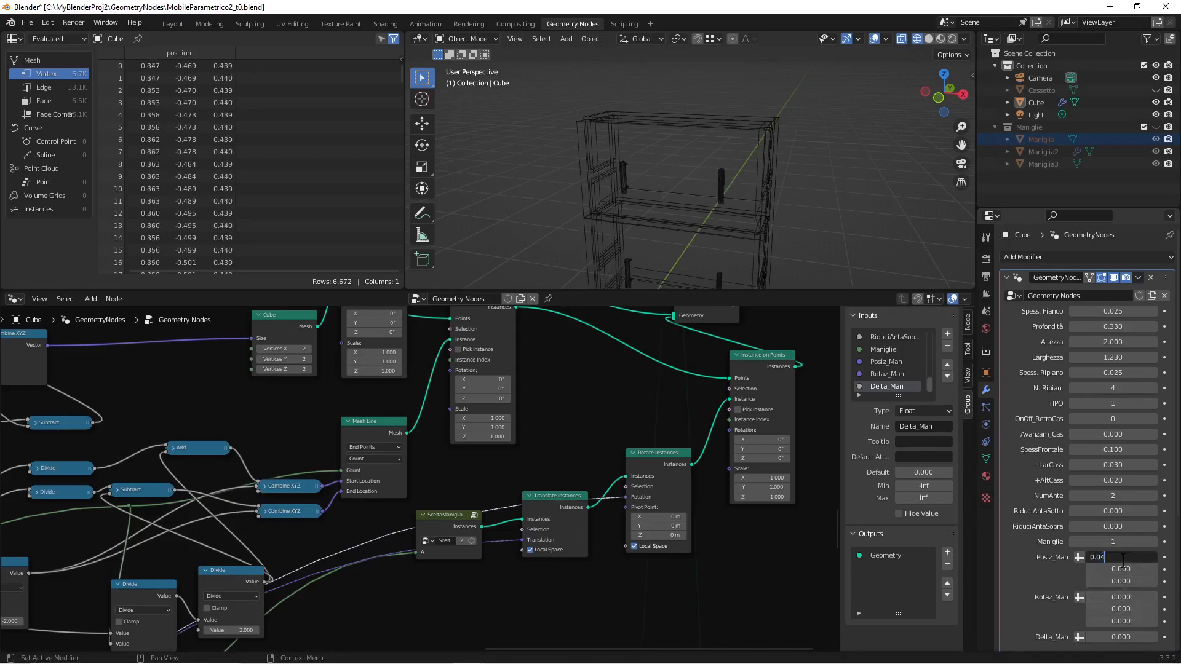
key("Return")
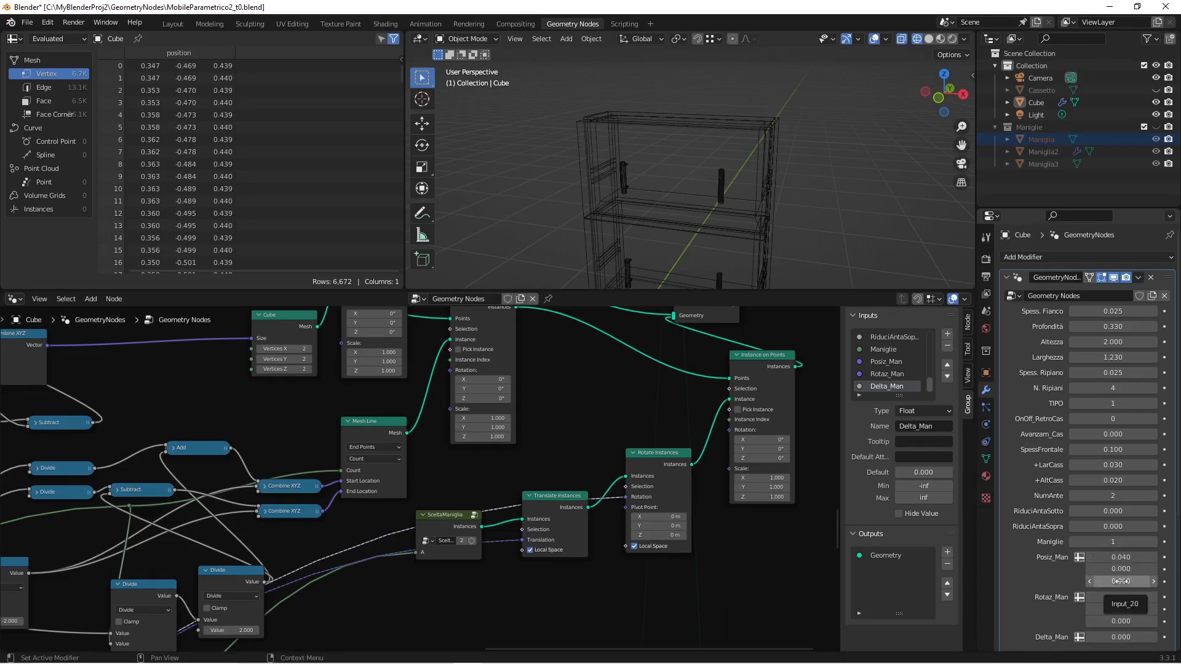
left_click(1120, 558)
type("0")
key("Return")
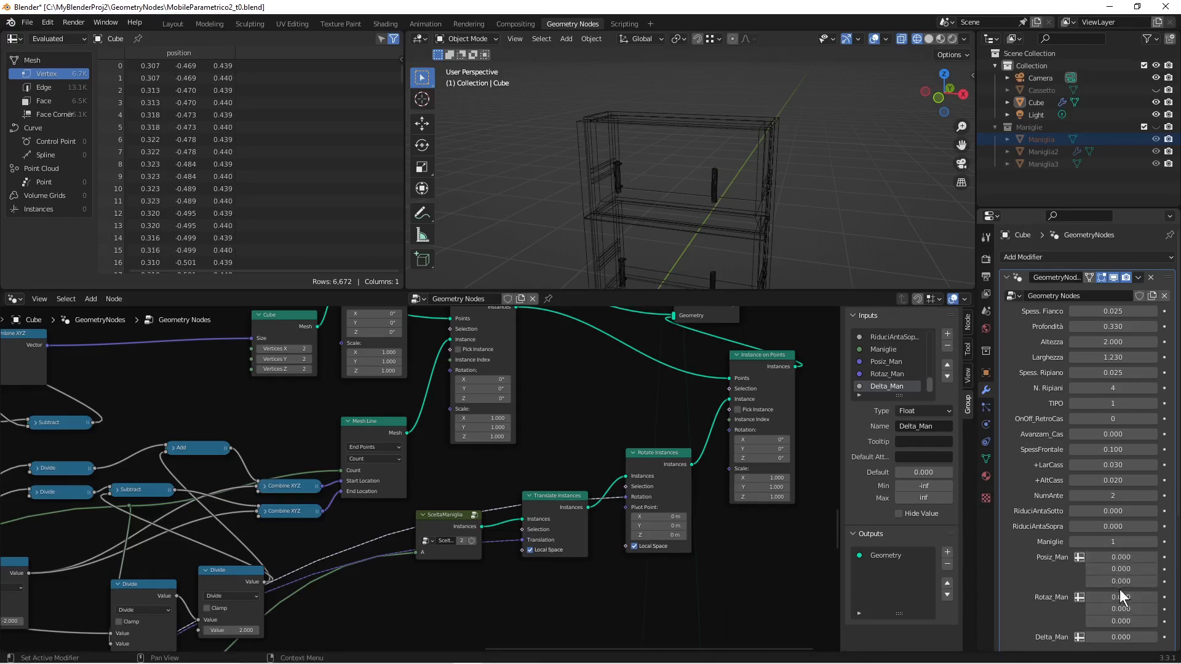
Step: Test the handles' vertical offset with Posiz_Man Z at 0.050, and reset it to 0
left_click_drag(1119, 582, 1134, 582)
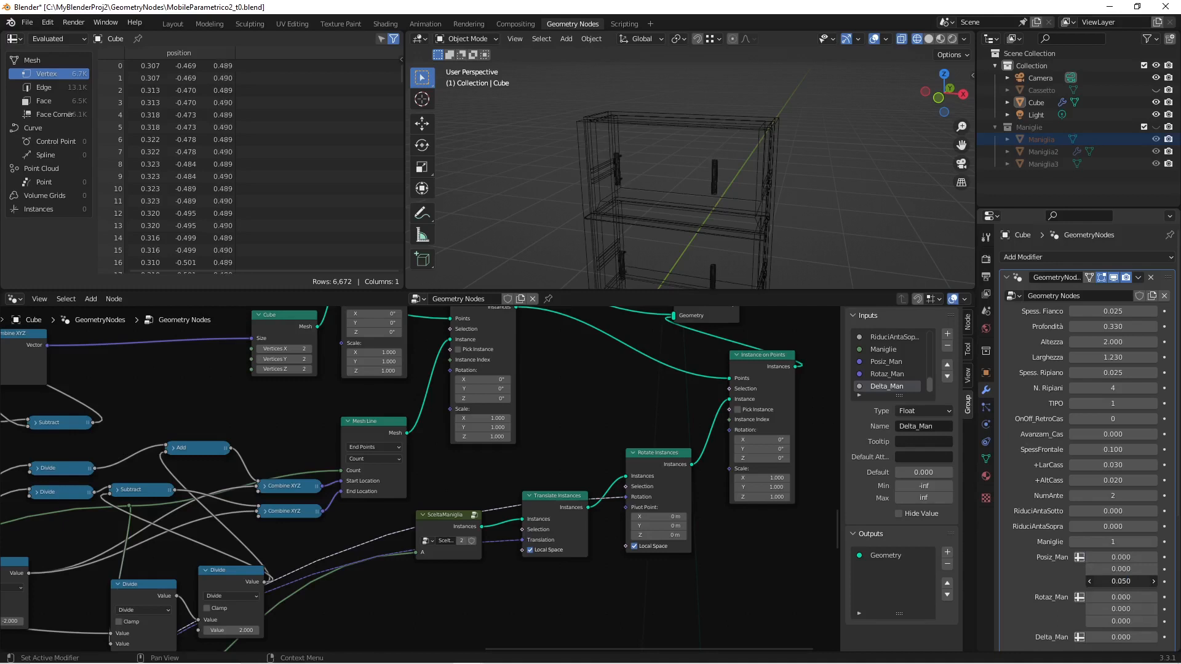
left_click(1118, 582)
type("0")
key("Return")
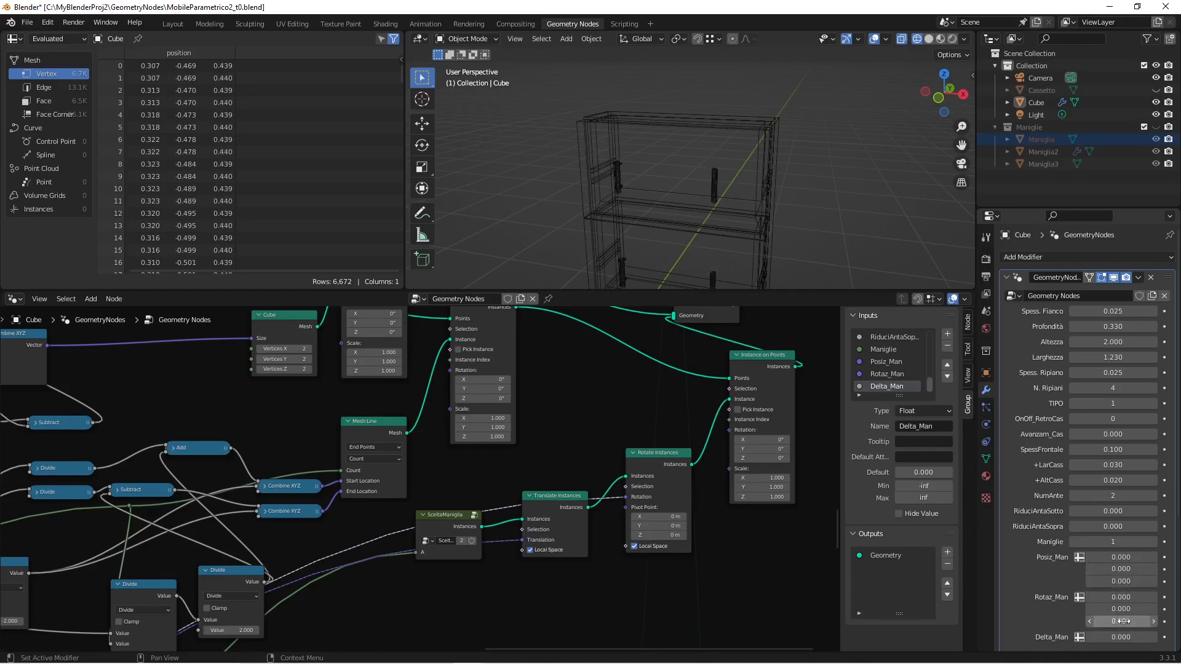
Step: Set the Y value of Rotaz_Man to 1.57 to turn the handles horizontal
left_click(1120, 609)
type("1.57")
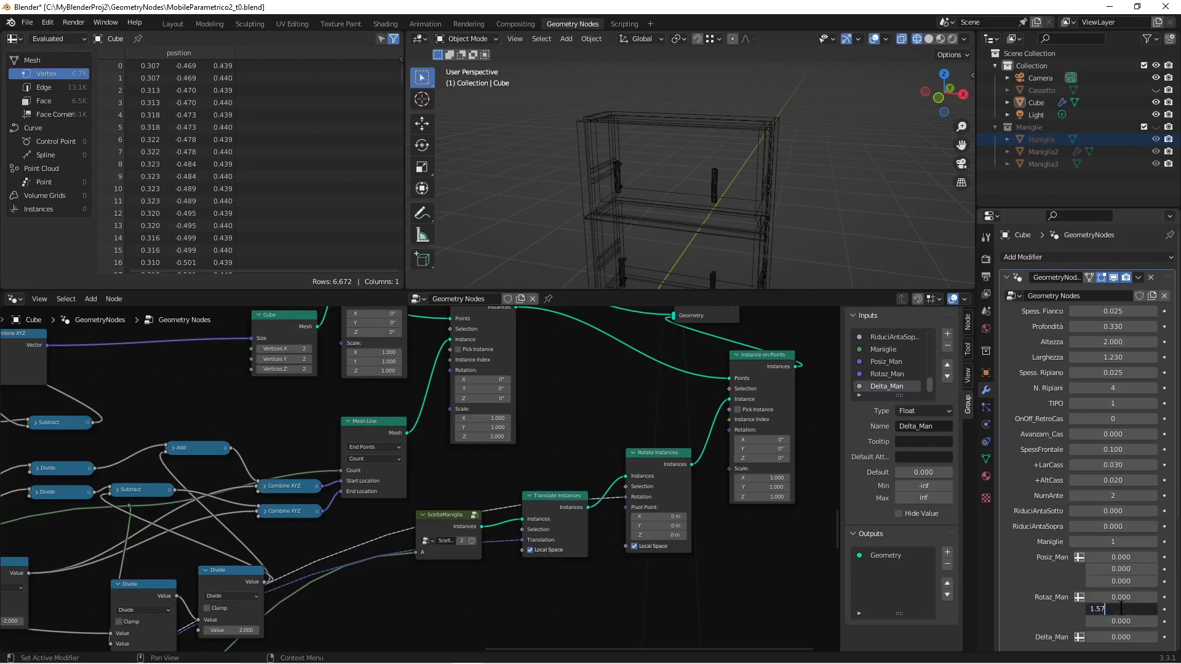
key("Return")
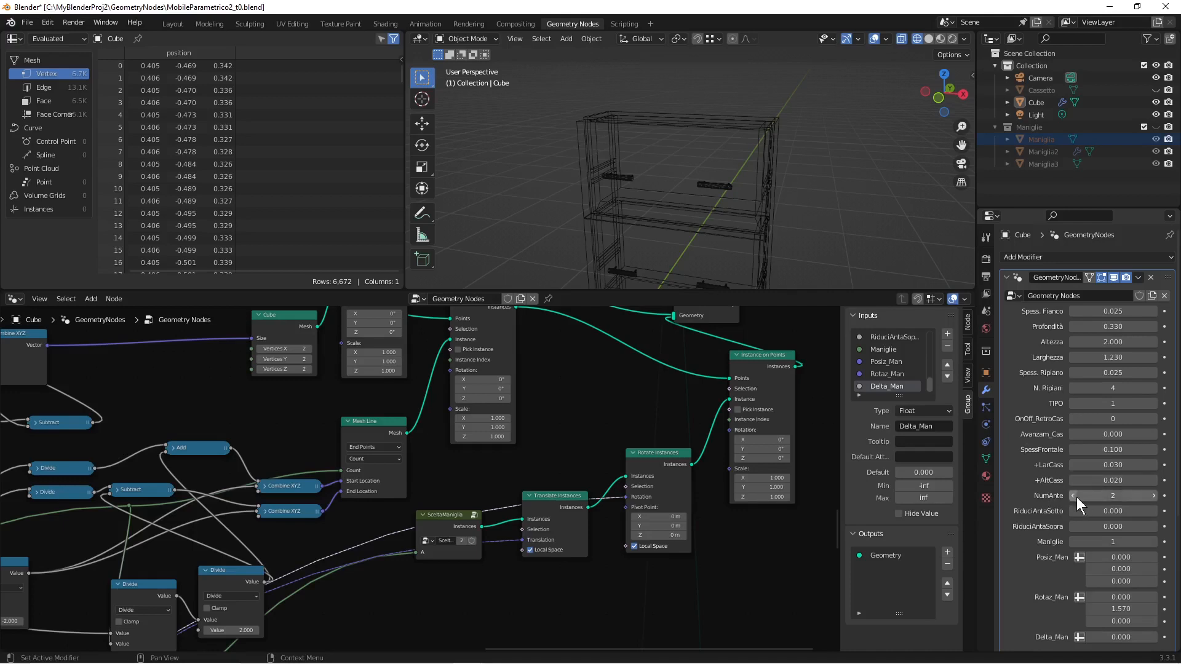
Step: Test the handle distribution with NumAnte at 3, 4 and 1, return it to 2, and save the file
left_click(1155, 496)
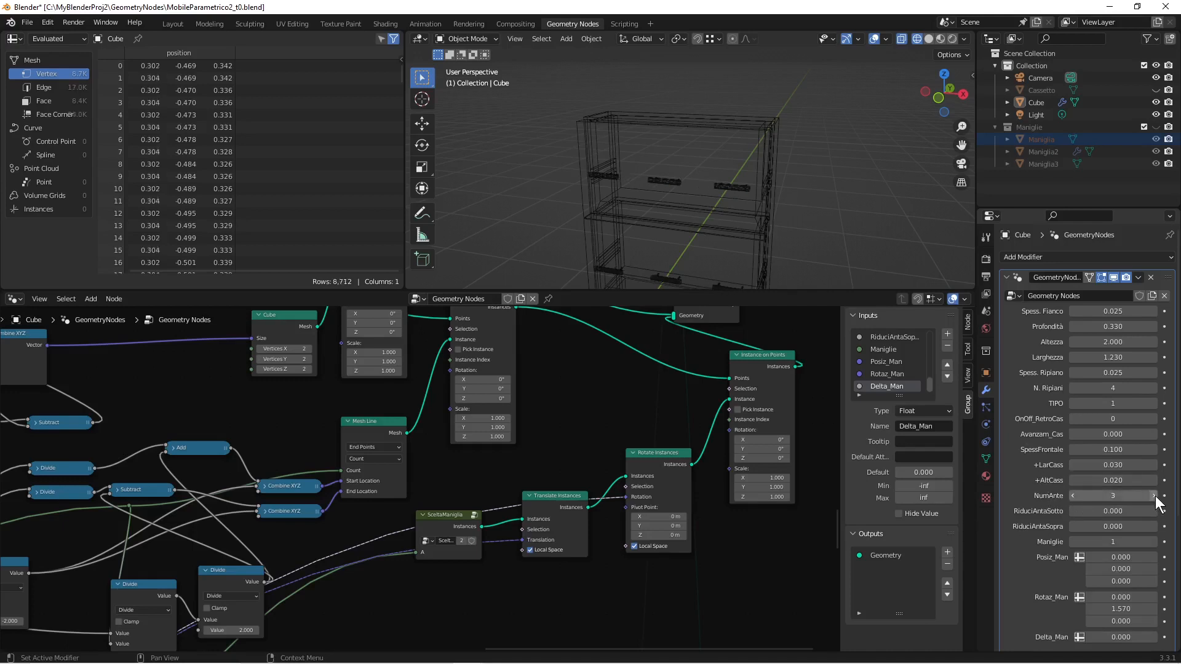
left_click(1155, 495)
left_click(1076, 498)
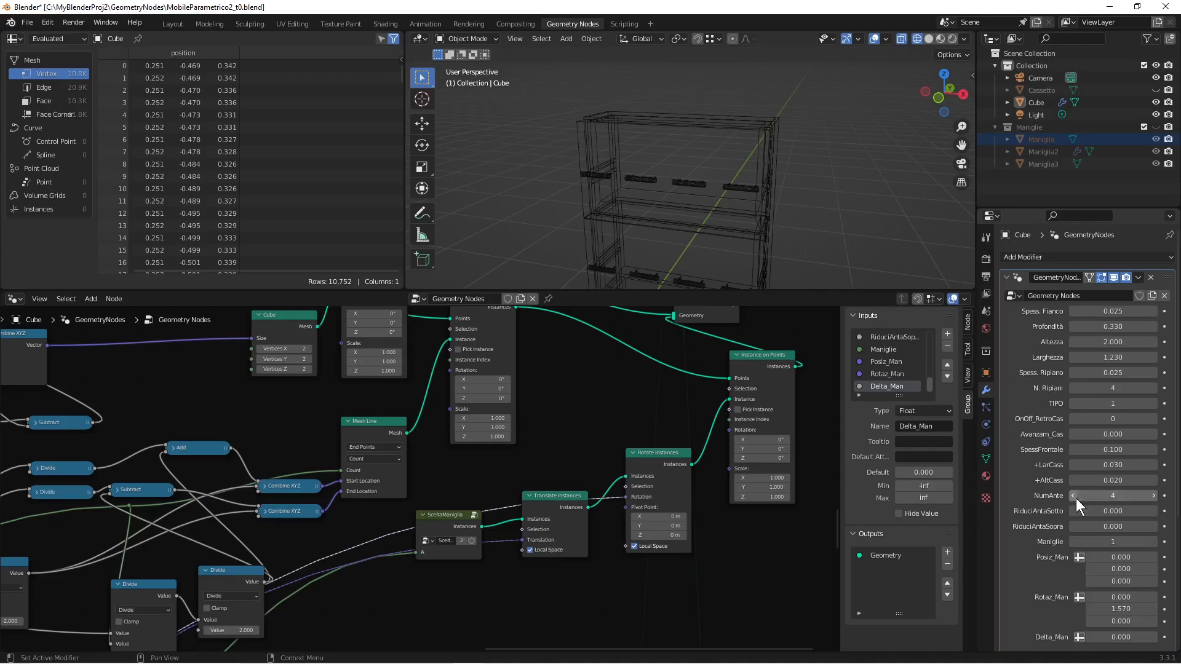
left_click(1075, 498)
left_click(1075, 499)
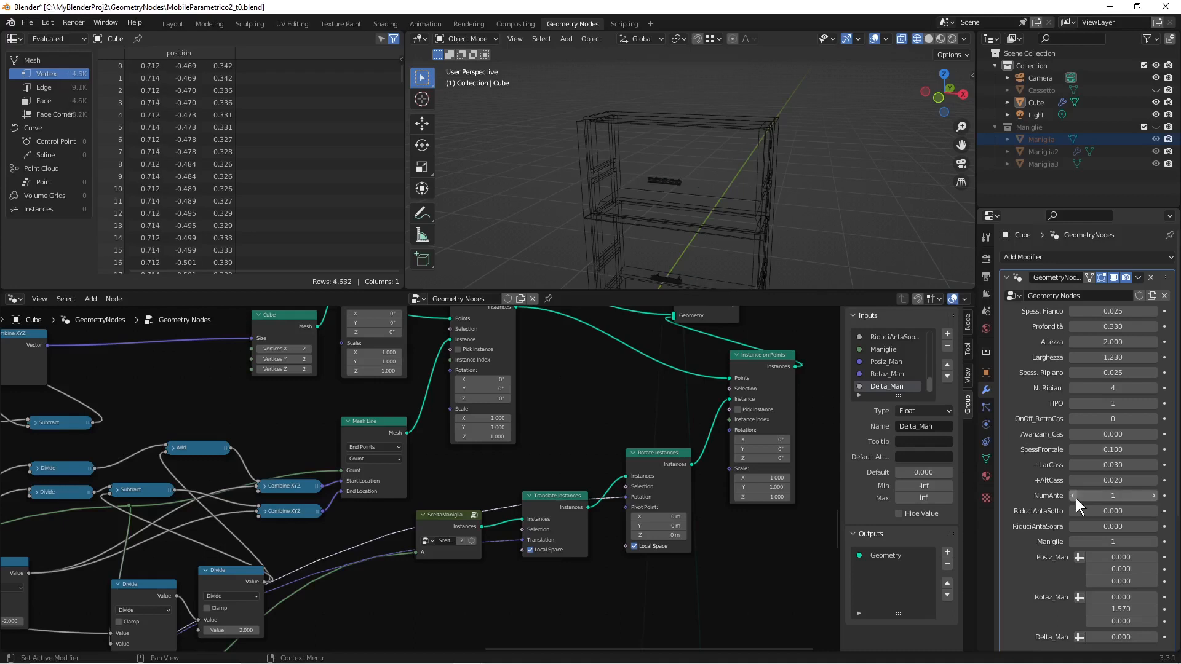
left_click(1150, 497)
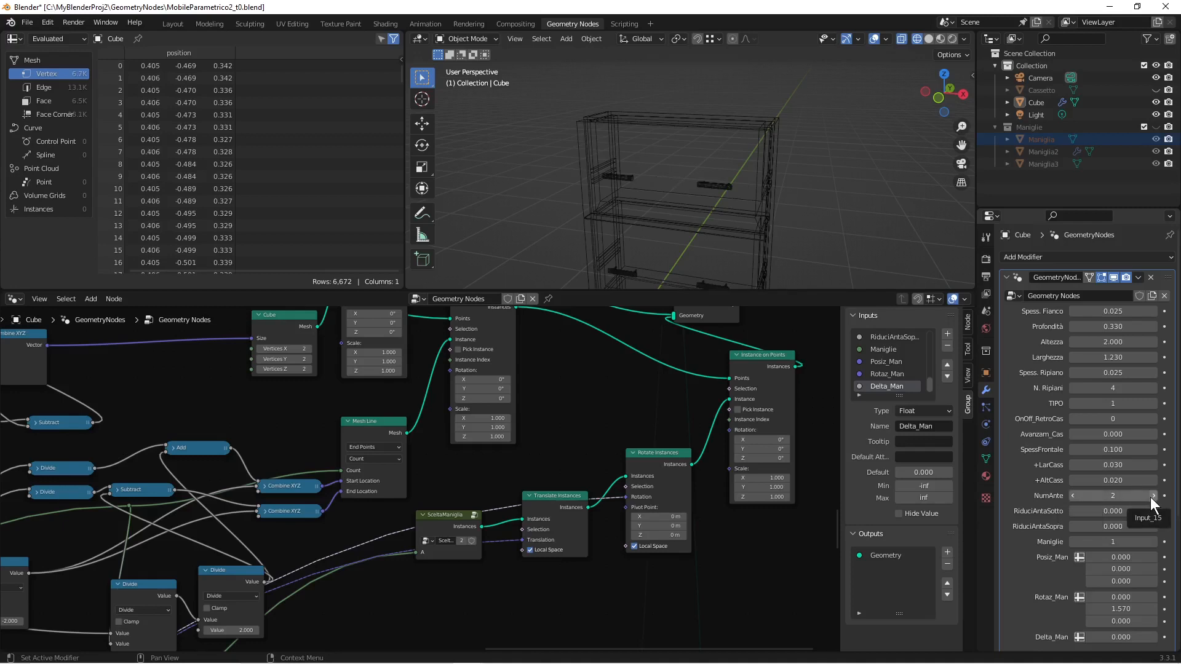
key("ctrl+s")
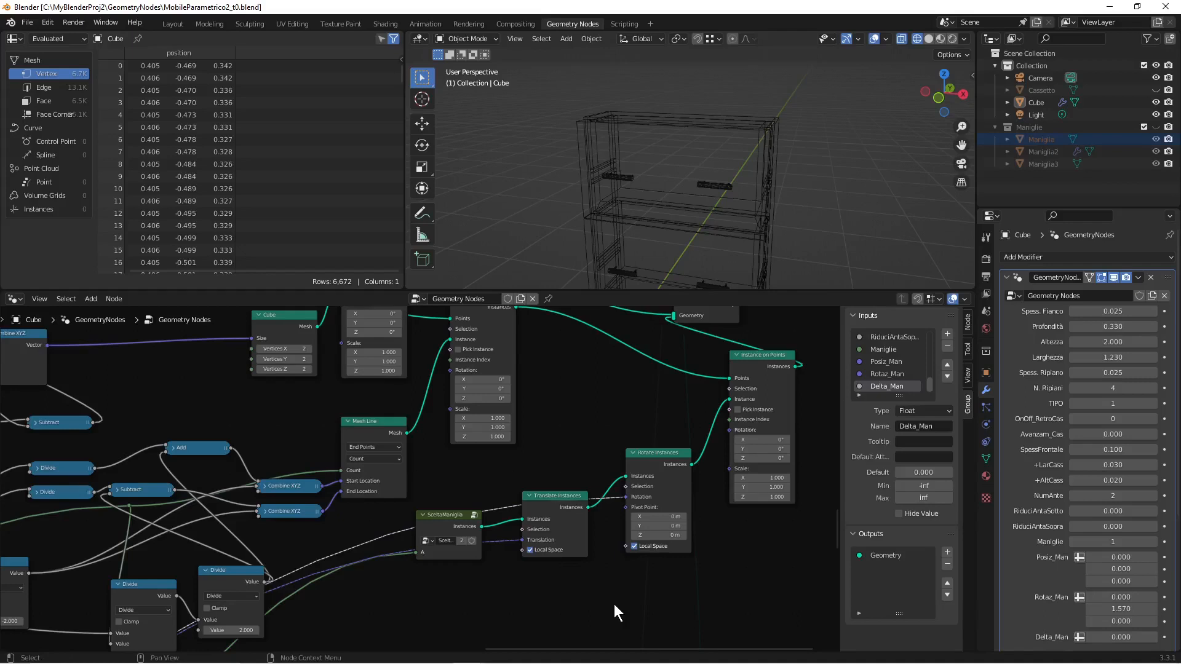